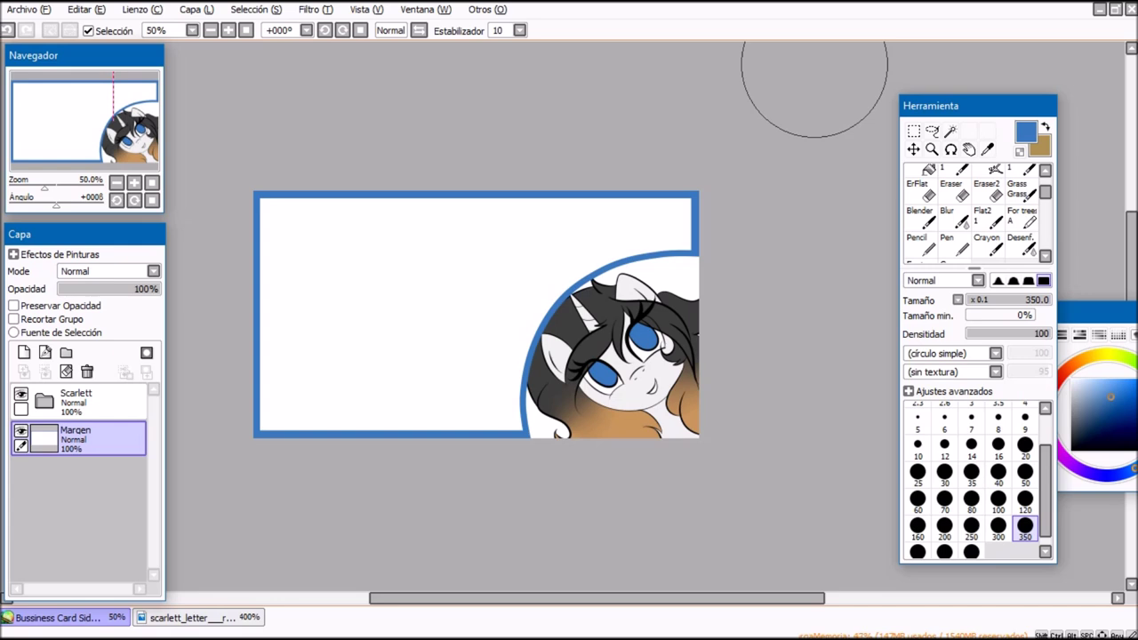
Step: Examine the business card artwork up close and the layers inside the Scarlett folder
{"action": "left_click", "coordinate": [135, 181]}
{"action": "left_click", "coordinate": [134, 181]}
{"action": "mouse_move", "coordinate": [127, 130]}
{"action": "left_mouse_down"}
{"action": "mouse_move", "coordinate": [150, 130]}
{"action": "mouse_move", "coordinate": [77, 117]}
{"action": "mouse_move", "coordinate": [121, 130]}
{"action": "mouse_move", "coordinate": [93, 118]}
{"action": "left_mouse_up"}
{"action": "left_click", "coordinate": [116, 182]}
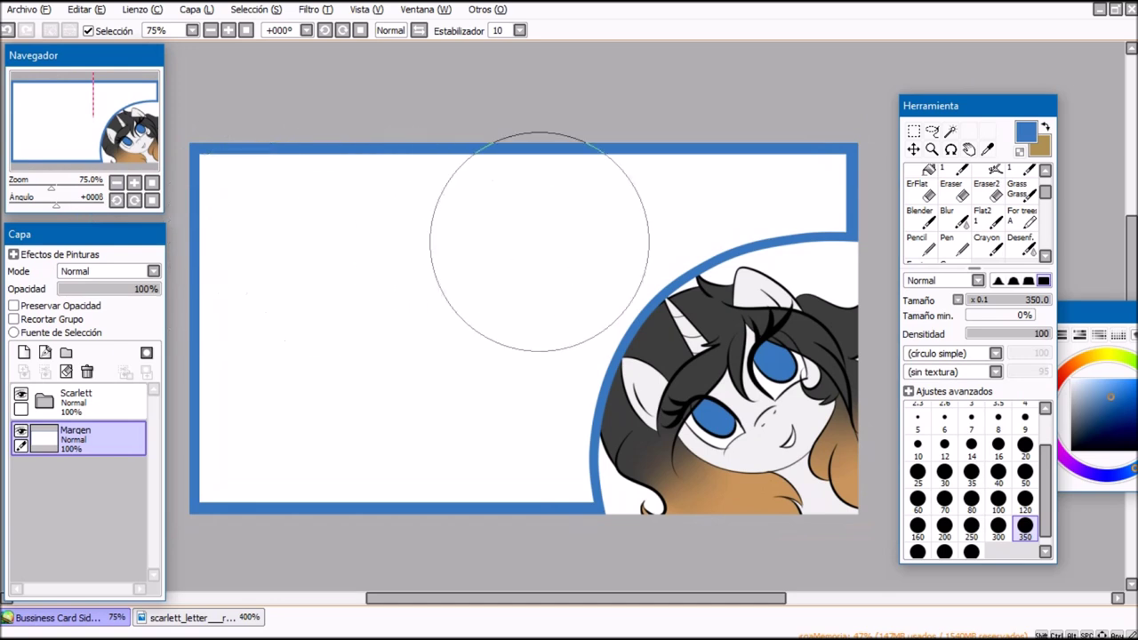
{"action": "left_click", "coordinate": [76, 402]}
{"action": "left_click", "coordinate": [44, 400]}
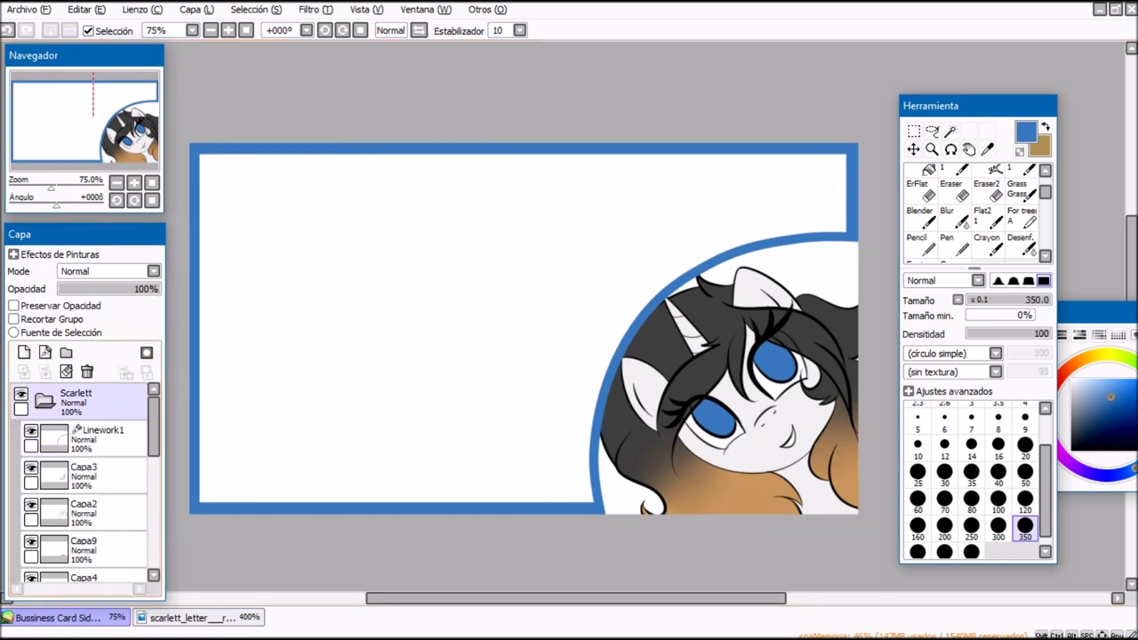
{"action": "left_click", "coordinate": [55, 437]}
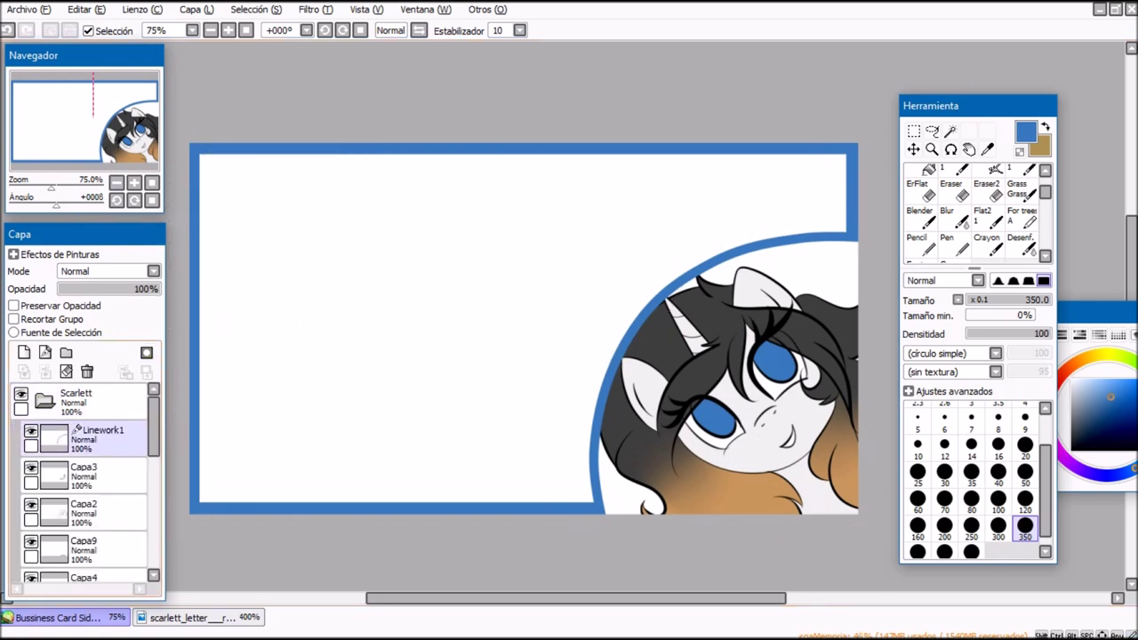
{"action": "mouse_move", "coordinate": [154, 427]}
{"action": "left_mouse_down"}
{"action": "mouse_move", "coordinate": [154, 436]}
{"action": "mouse_move", "coordinate": [154, 427]}
{"action": "left_mouse_up"}
{"action": "left_click", "coordinate": [75, 401]}
{"action": "left_click", "coordinate": [45, 401]}
{"action": "left_click", "coordinate": [75, 436]}
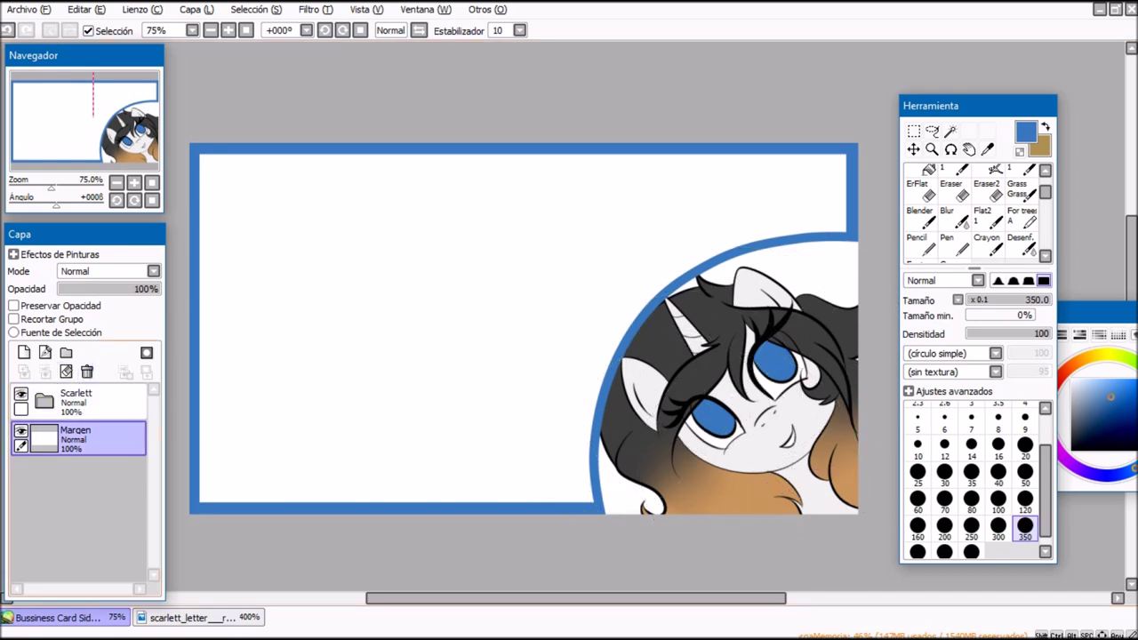
{"action": "left_click", "coordinate": [89, 403]}
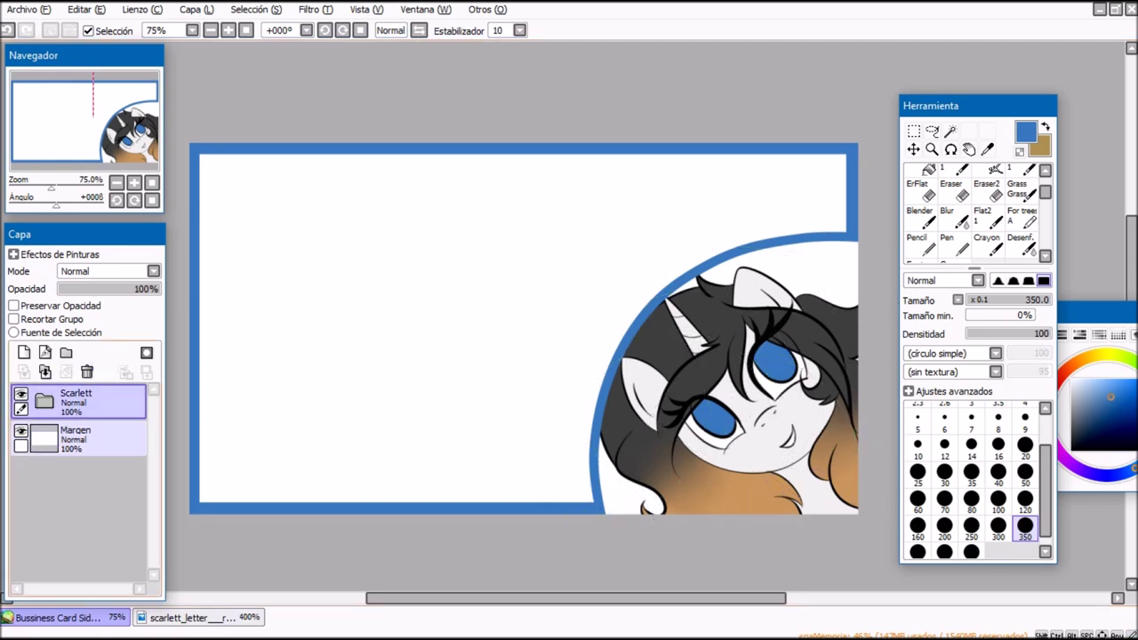
{"action": "left_click", "coordinate": [65, 353]}
{"action": "double_click", "coordinate": [89, 402]}
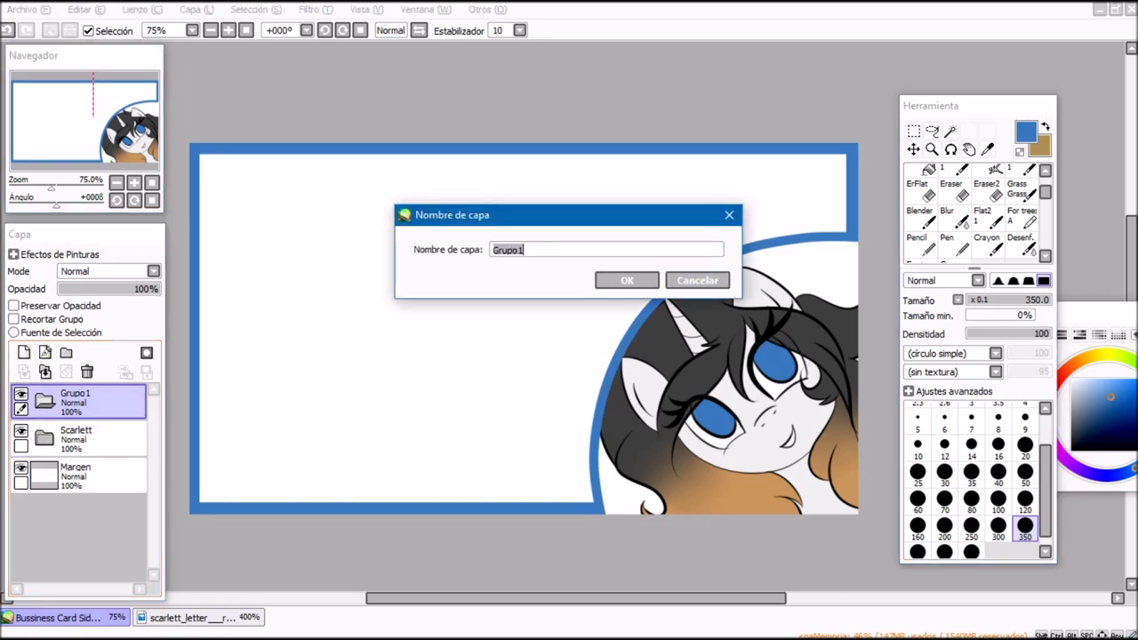
{"action": "left_click", "coordinate": [697, 280]}
{"action": "left_click", "coordinate": [87, 371]}
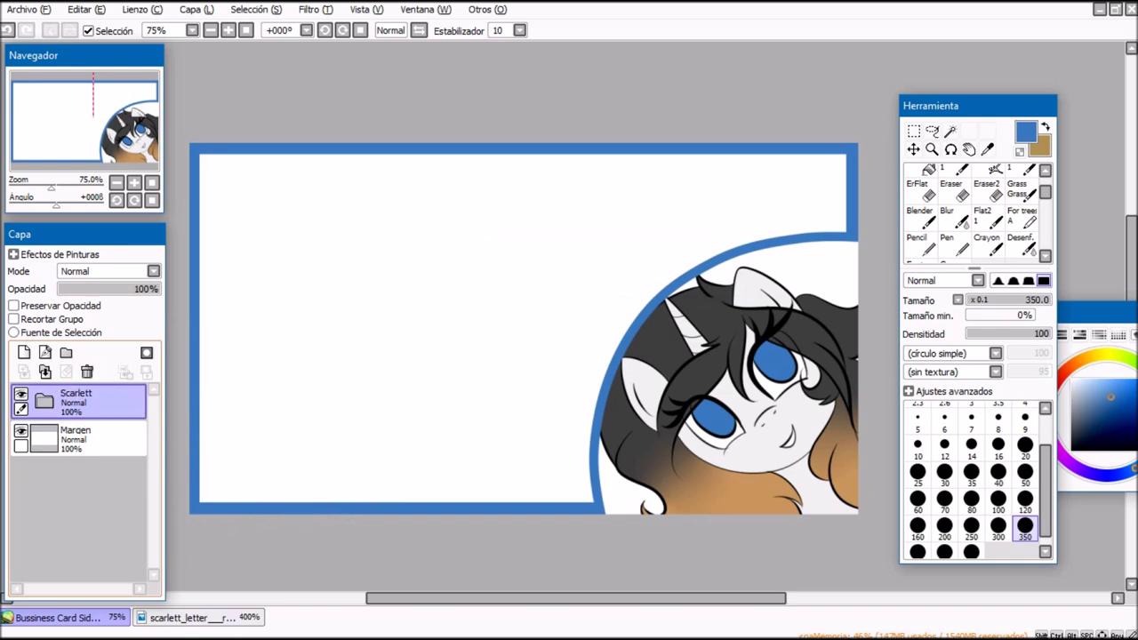
Step: Add a layer named "Paleta de colores" above Linework1 in the Scarlett folder
{"action": "left_click", "coordinate": [44, 402]}
{"action": "left_click_drag", "start_coordinate": [154, 428], "coordinate": [154, 533]}
{"action": "scroll", "coordinate": [84, 480], "scroll_direction": "up", "scroll_amount": 5}
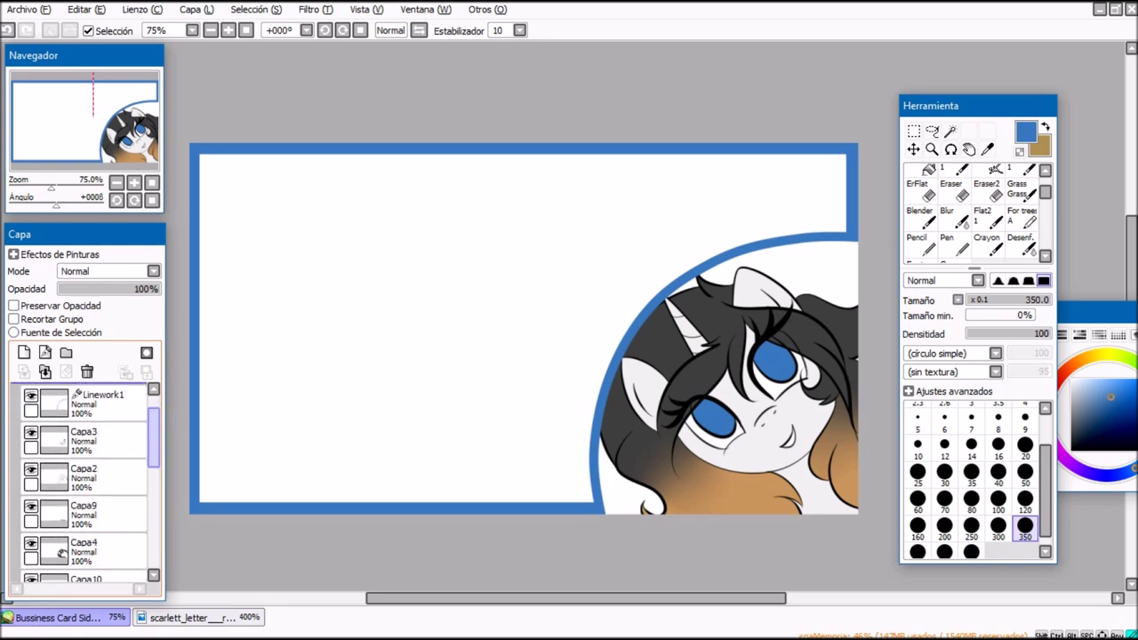
{"action": "scroll", "coordinate": [85, 480], "scroll_direction": "down", "scroll_amount": 1}
{"action": "left_click", "coordinate": [85, 458]}
{"action": "scroll", "coordinate": [85, 480], "scroll_direction": "up", "scroll_amount": 1}
{"action": "left_click", "coordinate": [89, 436]}
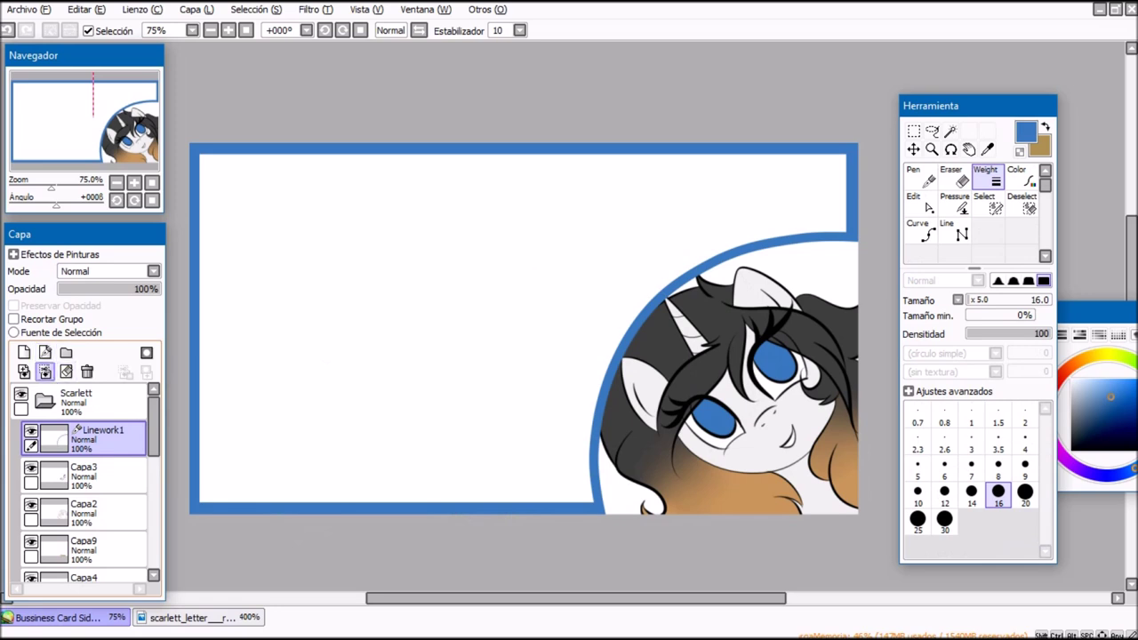
{"action": "left_click", "coordinate": [24, 353]}
{"action": "double_click", "coordinate": [99, 437]}
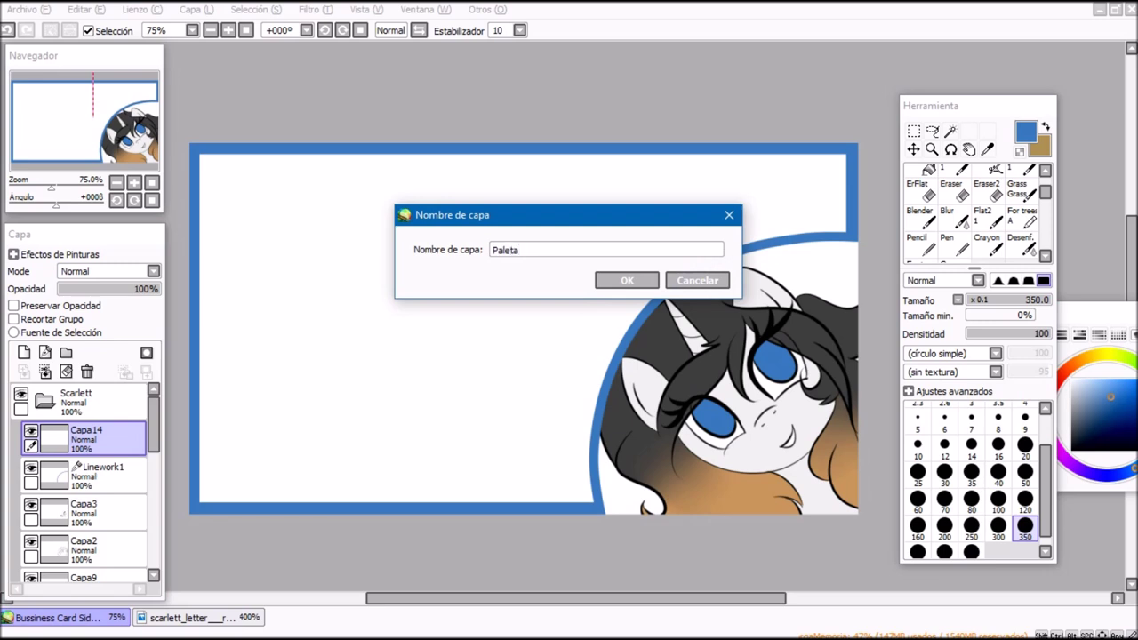
{"action": "type", "text": "Paleta de colores"}
{"action": "key", "text": "Return"}
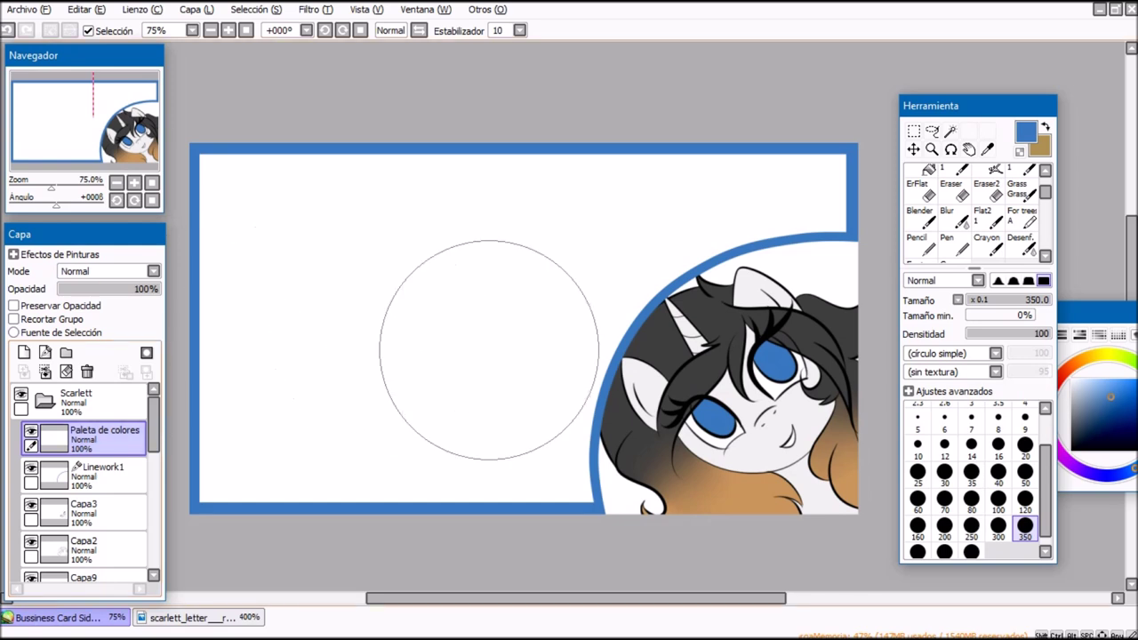
Step: Sample the mane's dark grey and paint a row of four swatches darkening to black with a size 20 brush
{"action": "left_click", "coordinate": [662, 351], "text": "alt"}
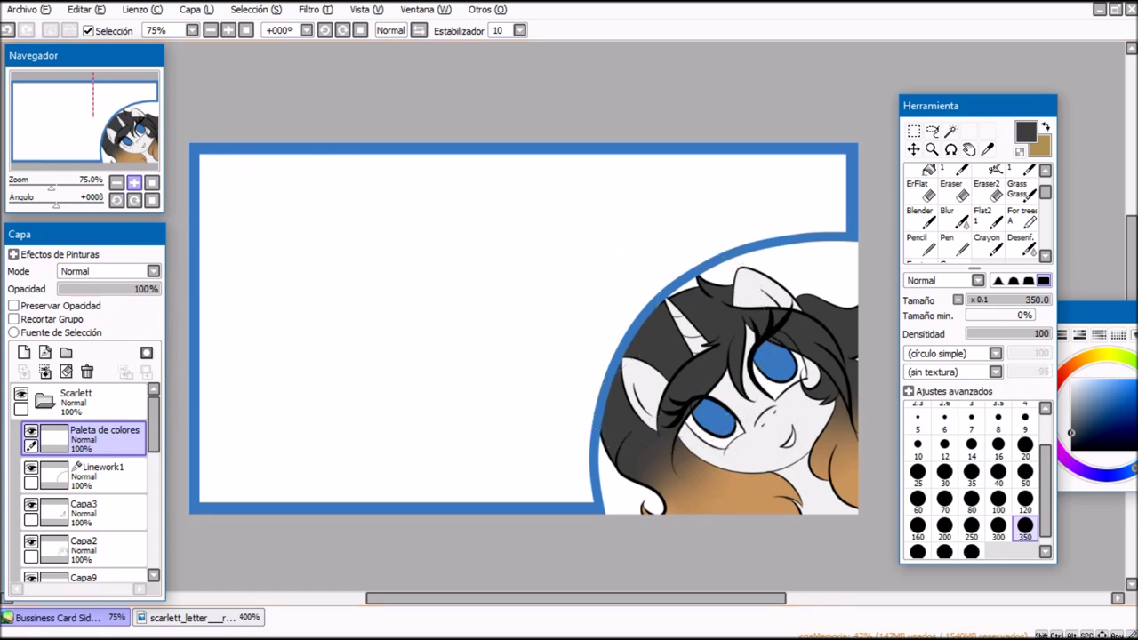
{"action": "left_click", "coordinate": [134, 182]}
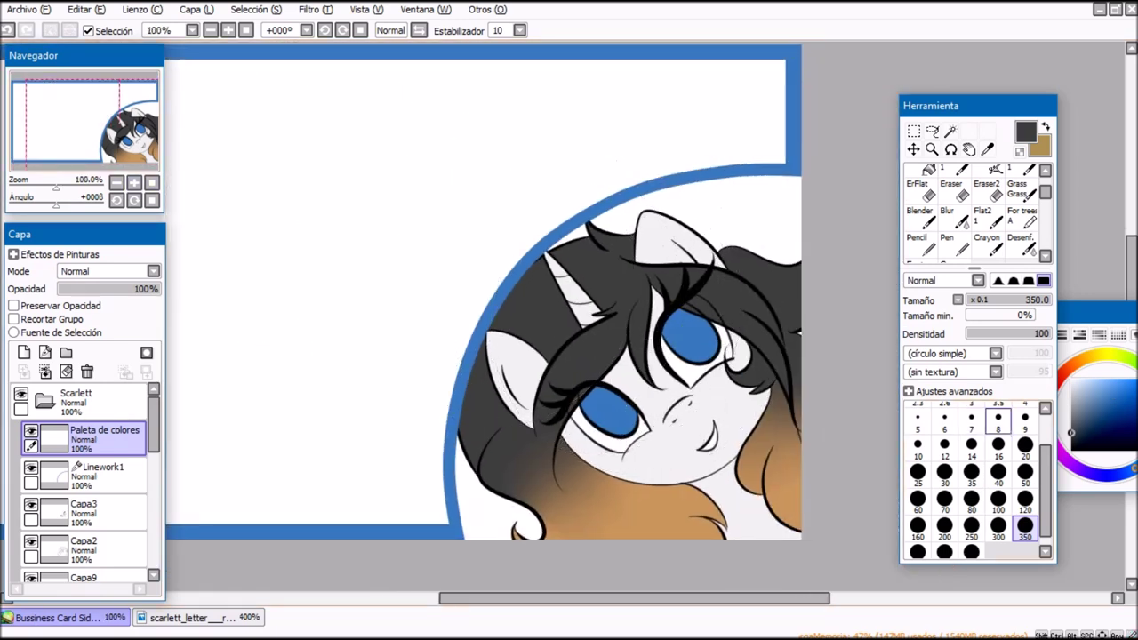
{"action": "left_click", "coordinate": [1025, 446]}
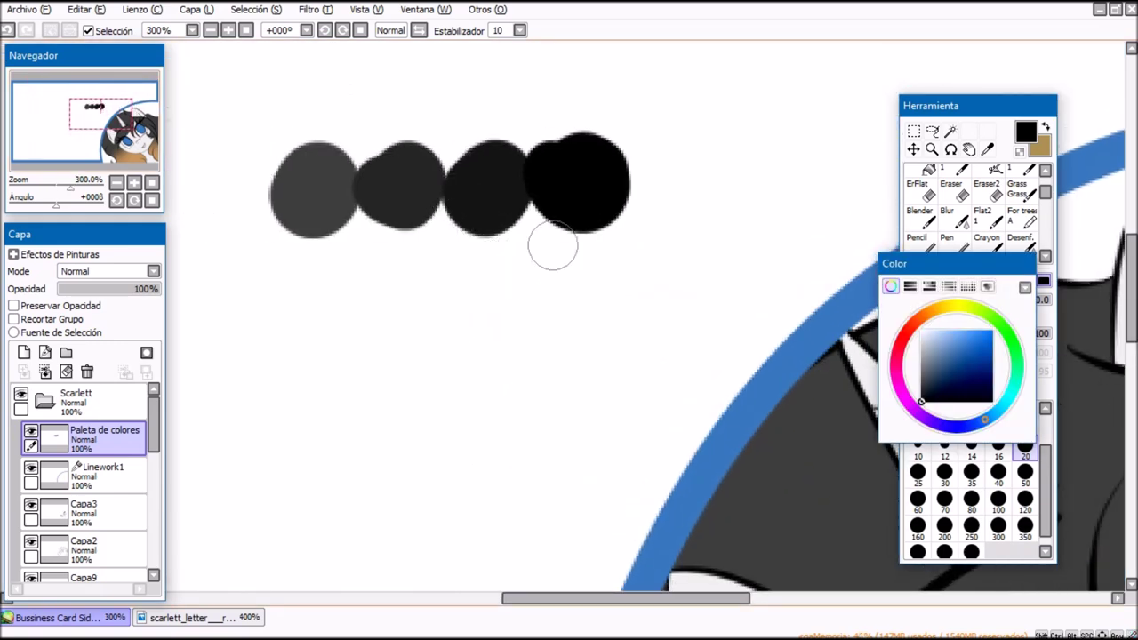
Step: Sample the pony's pale coat colour and paint a swatch of it below the first dark grey swatch
{"action": "left_click", "coordinate": [117, 182]}
{"action": "left_click", "coordinate": [117, 182]}
{"action": "left_click_drag", "start_coordinate": [103, 118], "coordinate": [116, 129]}
{"action": "left_click", "coordinate": [678, 431], "text": "alt"}
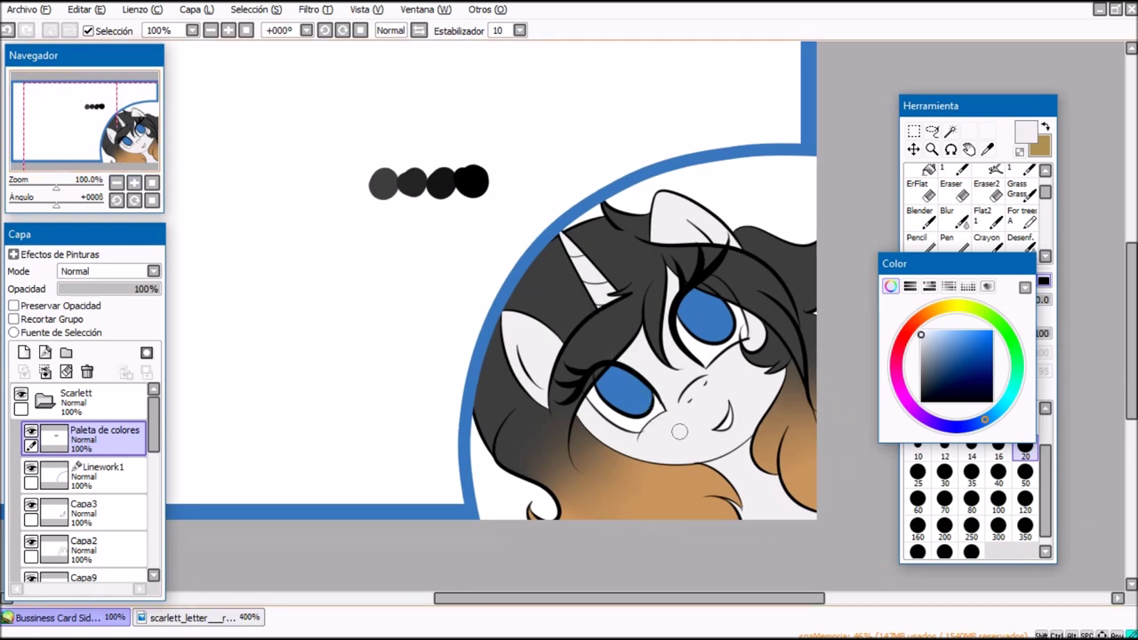
{"action": "left_click", "coordinate": [380, 220]}
{"action": "left_click_drag", "start_coordinate": [386, 214], "coordinate": [385, 221]}
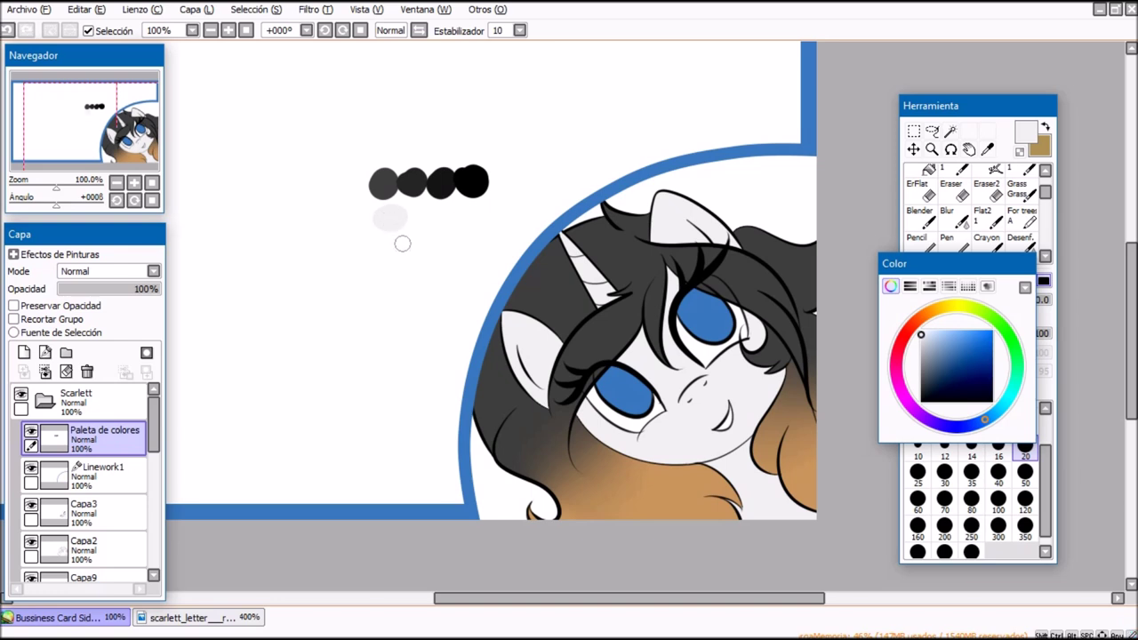
{"action": "left_click_drag", "start_coordinate": [219, 183], "coordinate": [199, 168]}
{"action": "left_click_drag", "start_coordinate": [920, 334], "coordinate": [920, 364]}
{"action": "left_click_drag", "start_coordinate": [395, 201], "coordinate": [405, 200]}
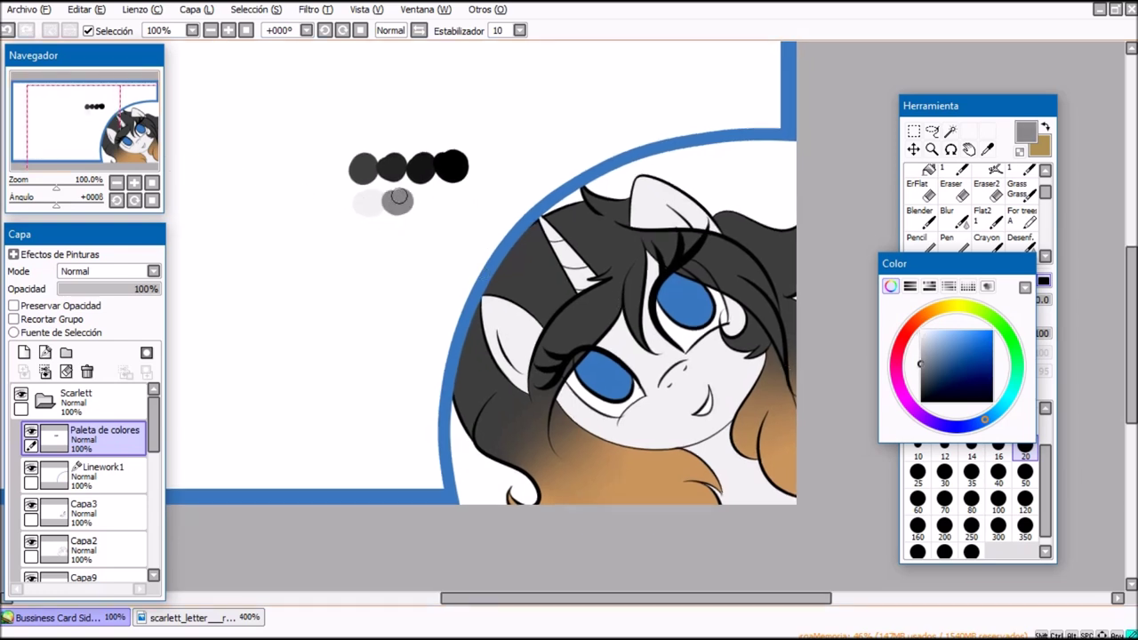
{"action": "left_click_drag", "start_coordinate": [920, 364], "coordinate": [920, 384]}
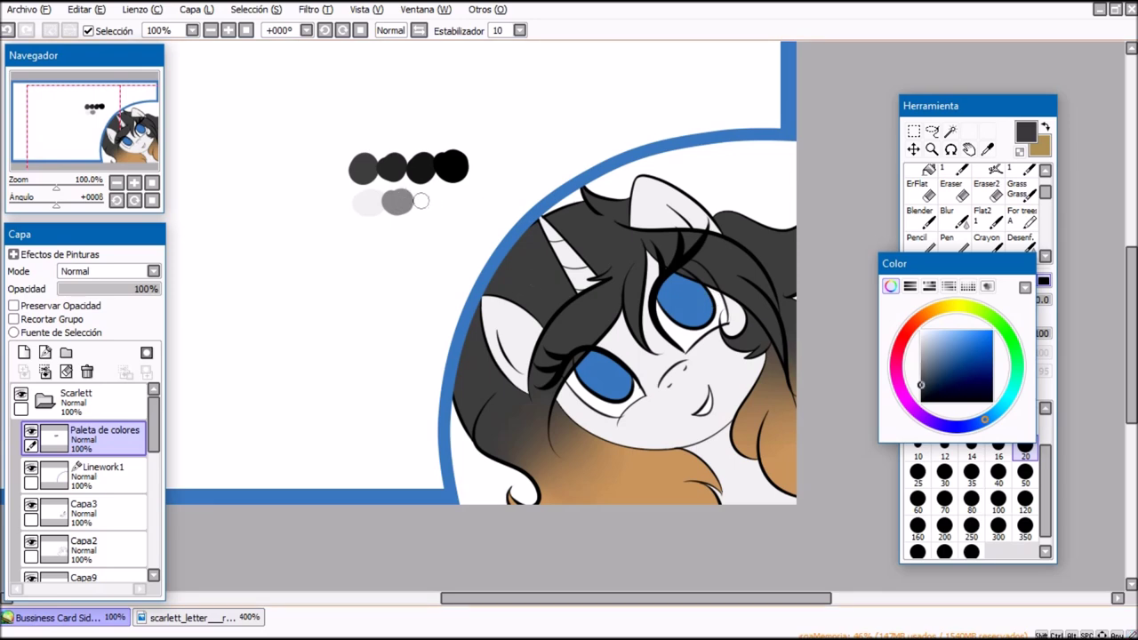
{"action": "key", "text": "ctrl+z"}
{"action": "key", "text": "ctrl+z"}
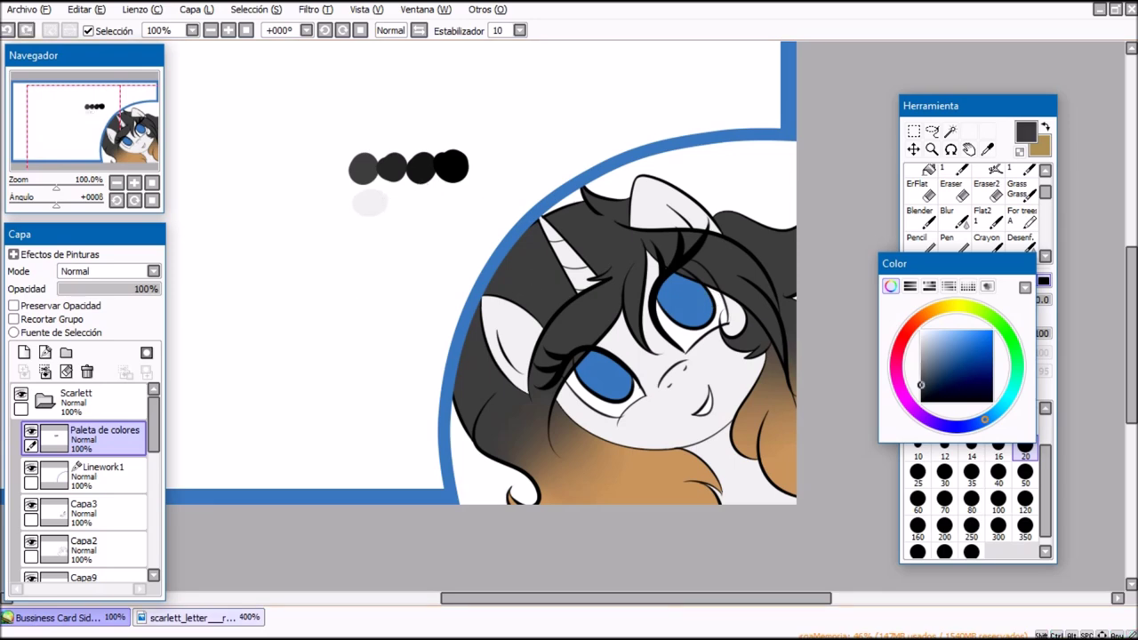
Step: Switch to the scarlett_letter reference image and sample the mauve outline colour of the pony's hindquarters
{"action": "left_click", "coordinate": [199, 616]}
{"action": "left_click_drag", "start_coordinate": [551, 426], "coordinate": [499, 141]}
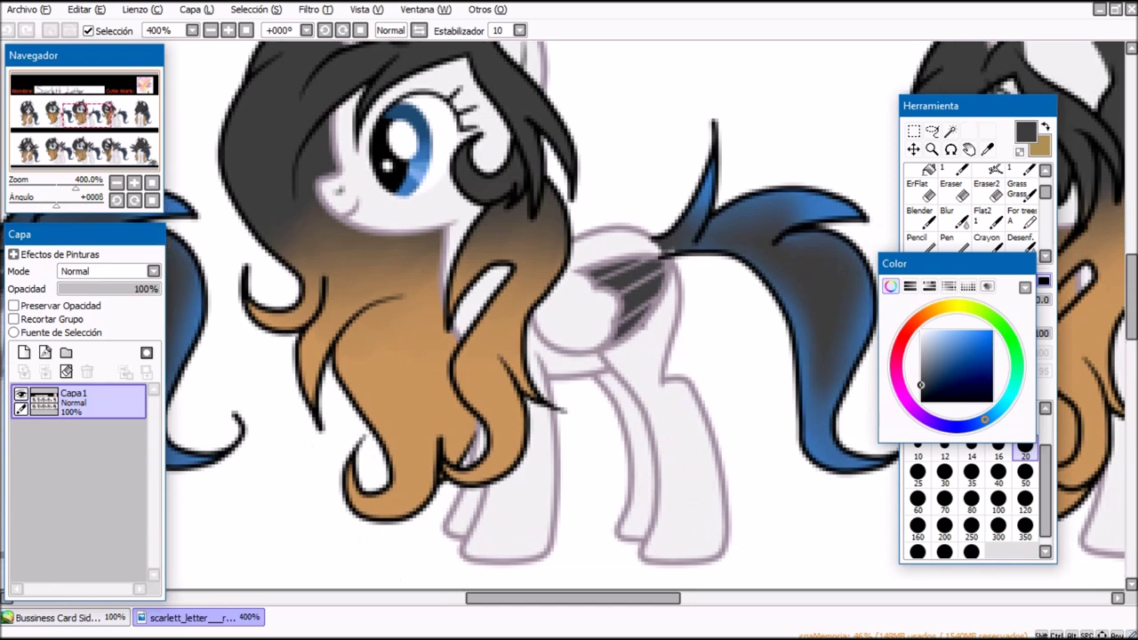
{"action": "left_click", "coordinate": [135, 182]}
{"action": "left_click_drag", "start_coordinate": [89, 116], "coordinate": [96, 114]}
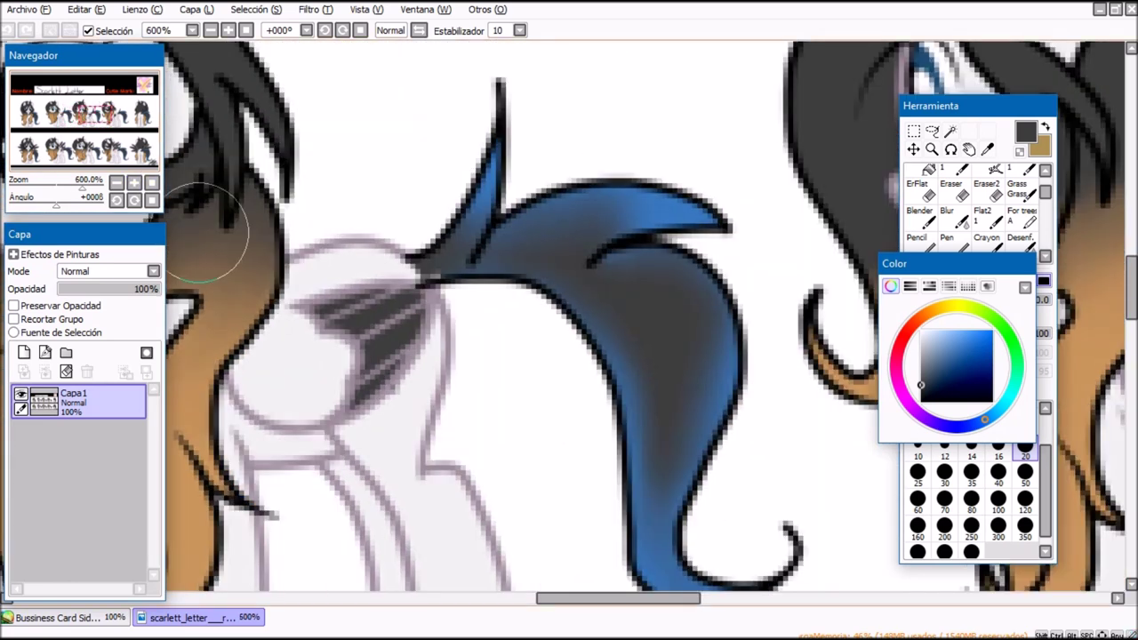
{"action": "left_click", "coordinate": [440, 352], "text": "alt"}
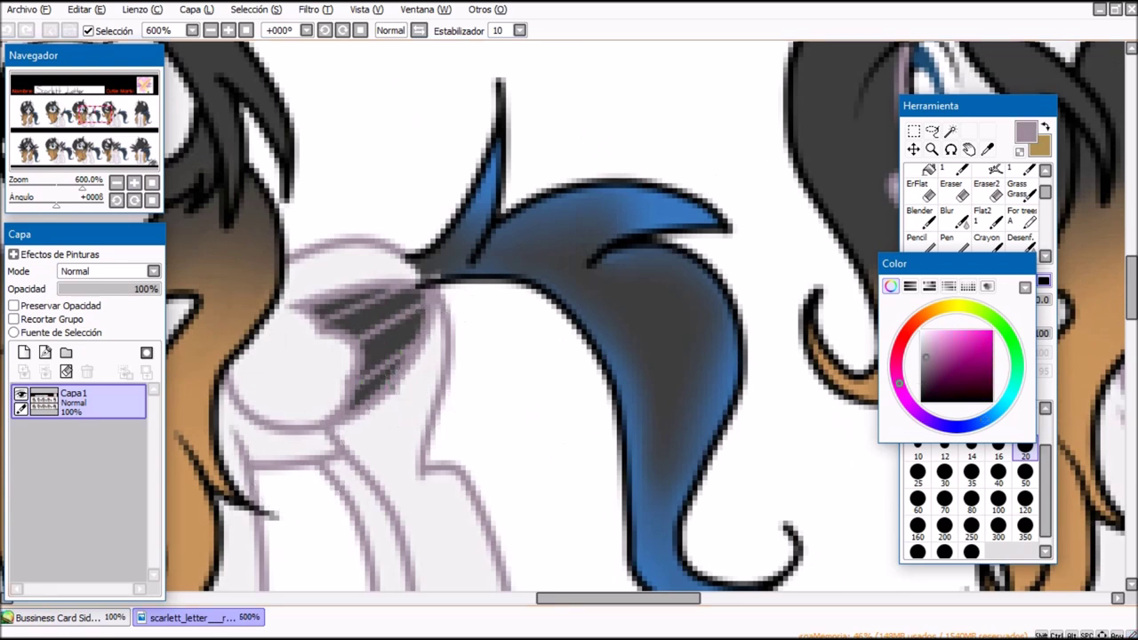
Step: Return to the business card and paint a light pink swatch beside the pale coat swatch
{"action": "left_click", "coordinate": [66, 618]}
{"action": "left_click", "coordinate": [134, 182]}
{"action": "left_click", "coordinate": [134, 182]}
{"action": "left_click_drag", "start_coordinate": [119, 130], "coordinate": [104, 121]}
{"action": "left_click", "coordinate": [930, 337]}
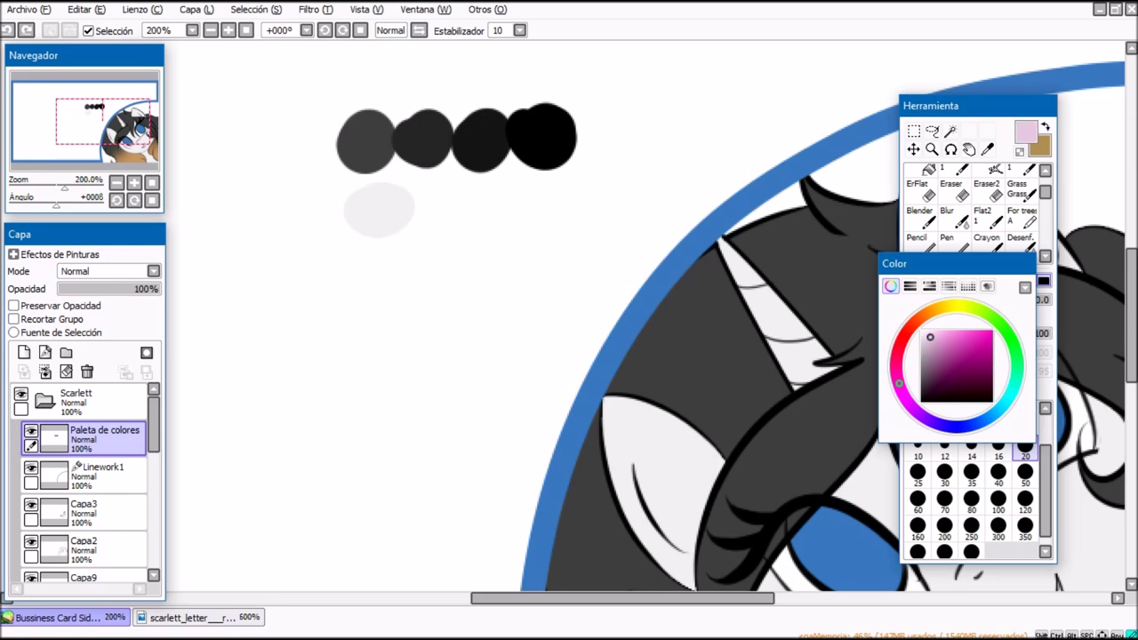
{"action": "left_click_drag", "start_coordinate": [411, 204], "coordinate": [438, 217]}
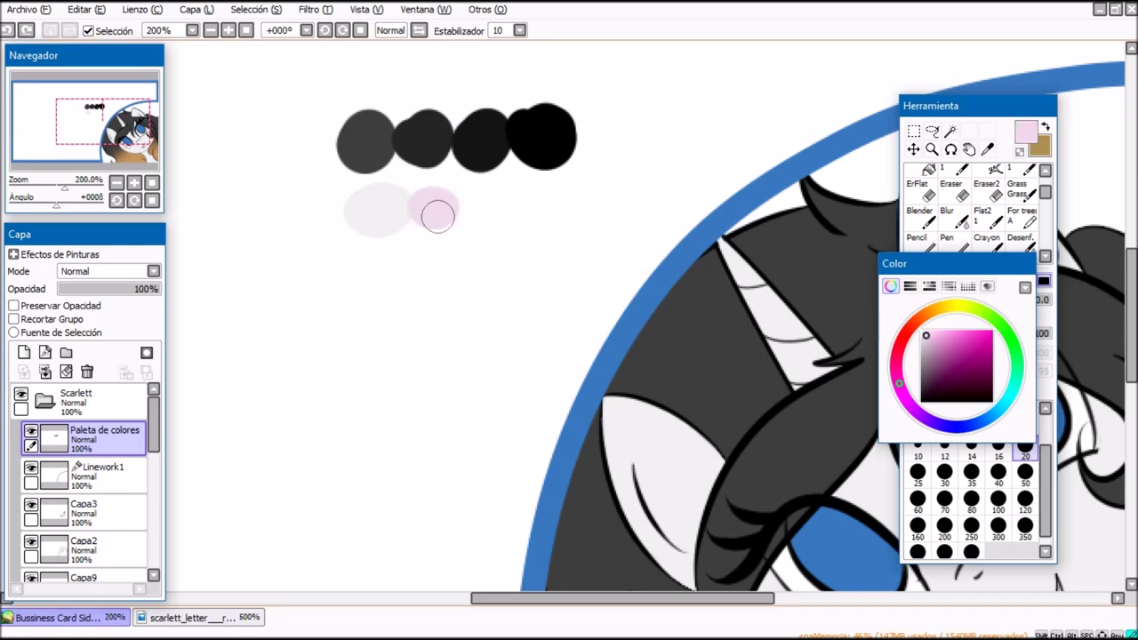
Step: Extend the second palette row with a greyish mauve swatch and a darker mauve one
{"action": "left_click_drag", "start_coordinate": [926, 336], "coordinate": [925, 352]}
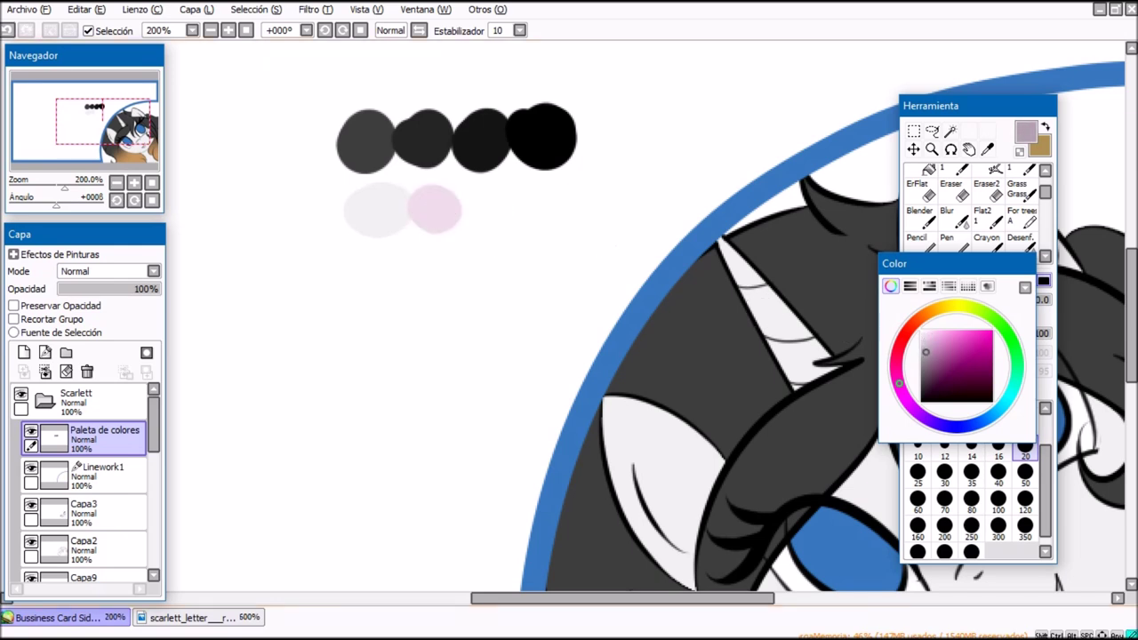
{"action": "left_click_drag", "start_coordinate": [474, 208], "coordinate": [473, 220]}
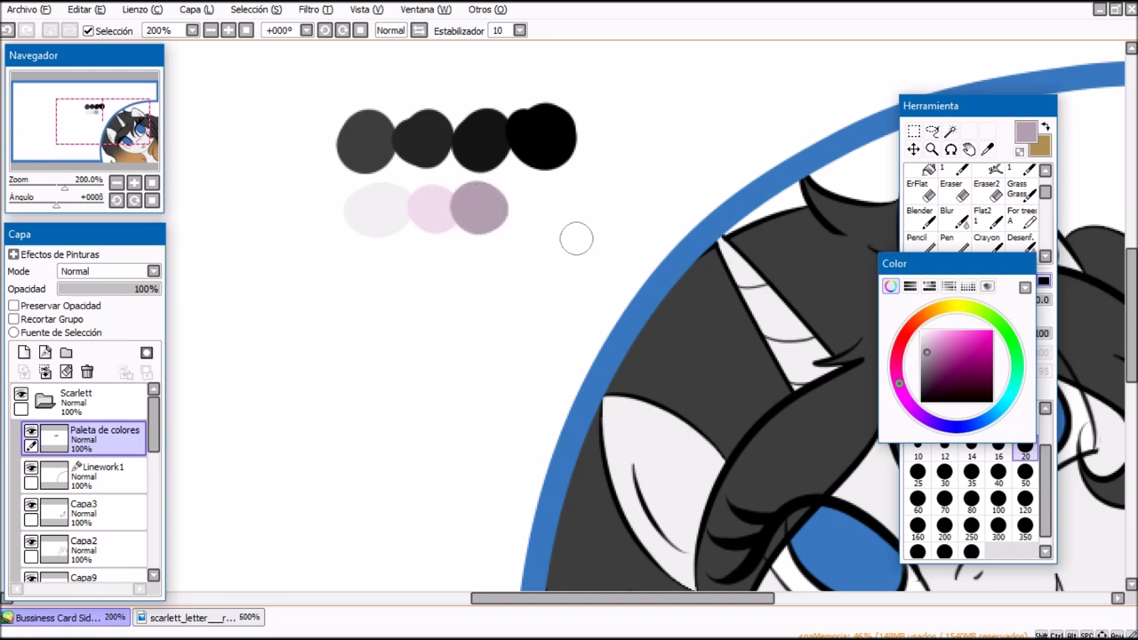
{"action": "left_click", "coordinate": [925, 369]}
{"action": "mouse_move", "coordinate": [512, 208]}
{"action": "left_mouse_down"}
{"action": "mouse_move", "coordinate": [537, 195]}
{"action": "mouse_move", "coordinate": [560, 203]}
{"action": "mouse_move", "coordinate": [530, 205]}
{"action": "left_mouse_up"}
{"action": "key", "text": "ctrl+z"}
Step: Sample the iris blue and paint a third palette row with that blue and a darker blue swatch
{"action": "left_click", "coordinate": [117, 182]}
{"action": "left_click_drag", "start_coordinate": [110, 126], "coordinate": [120, 132]}
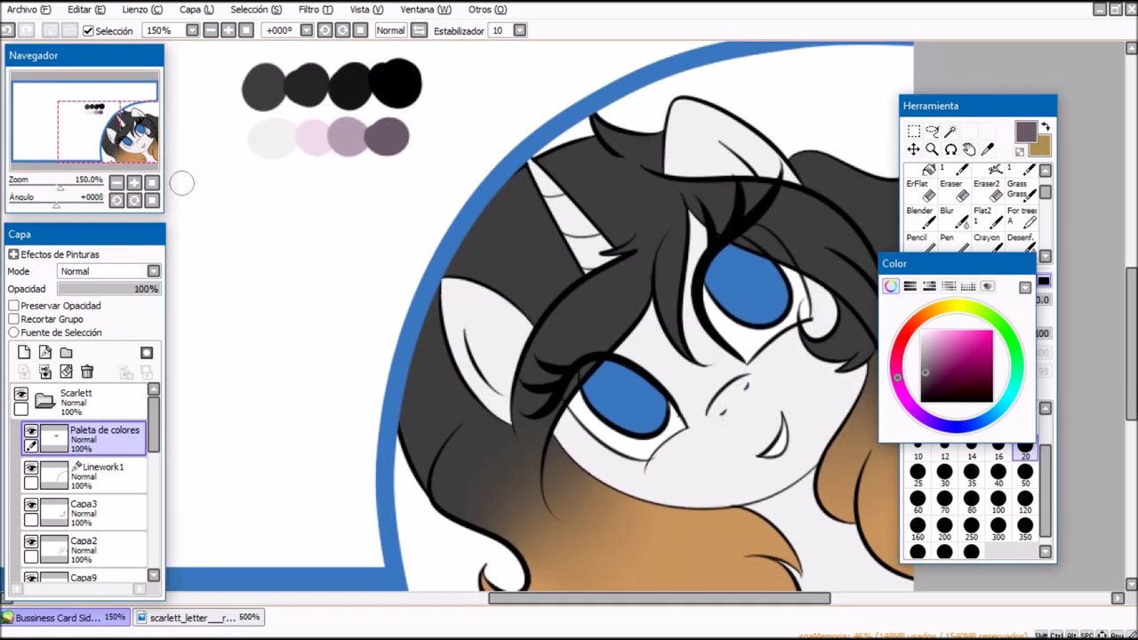
{"action": "right_click", "coordinate": [630, 400]}
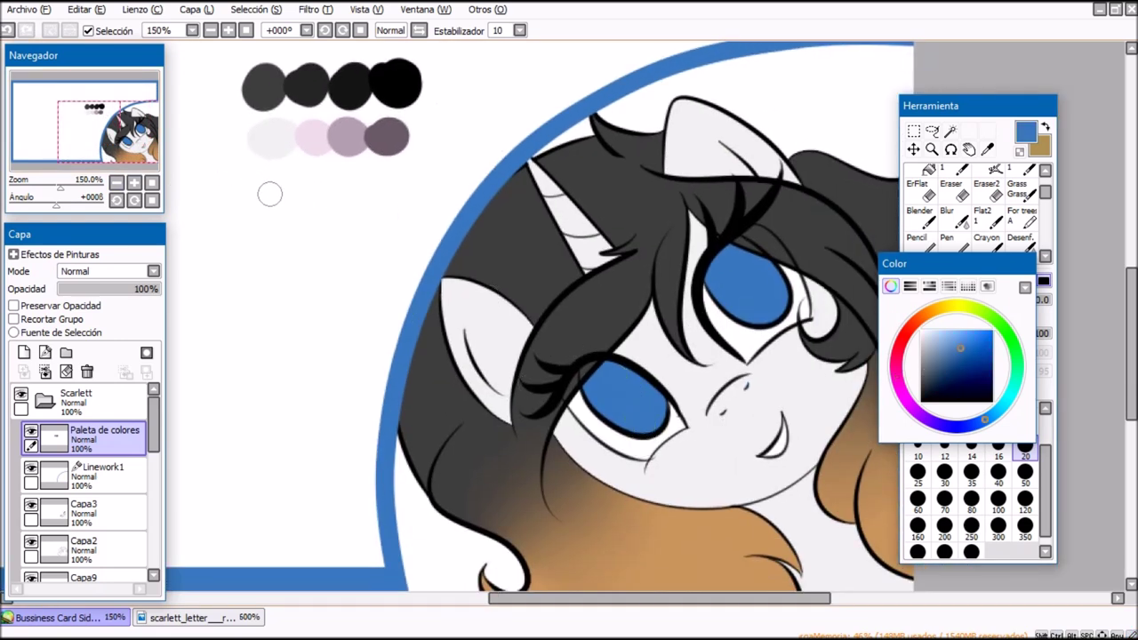
{"action": "left_click_drag", "start_coordinate": [272, 182], "coordinate": [281, 185]}
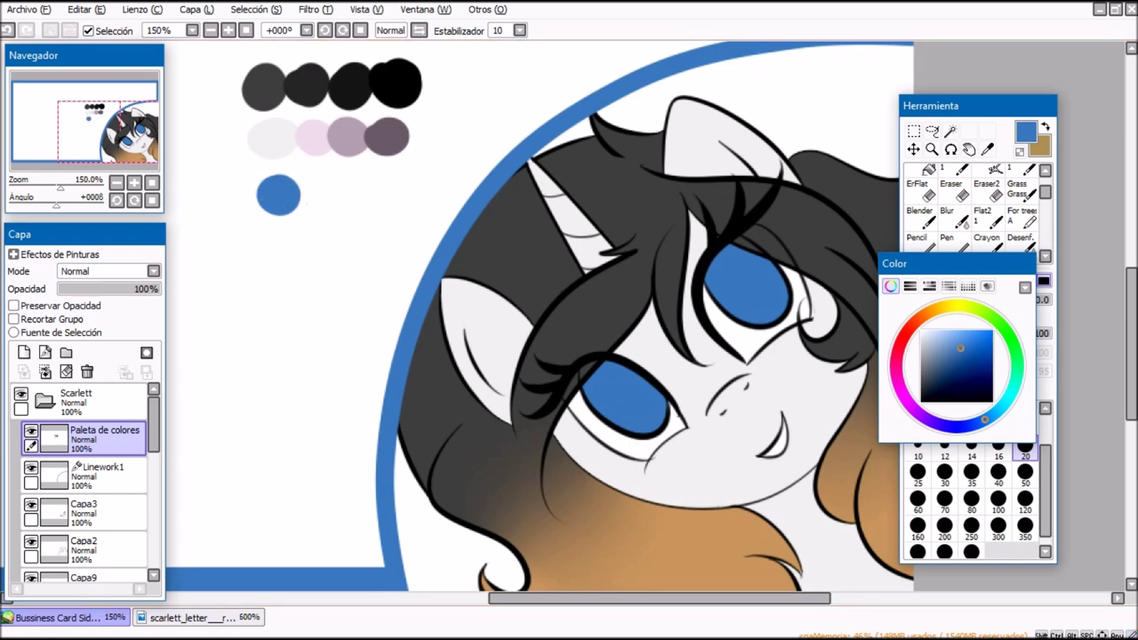
{"action": "left_click", "coordinate": [960, 360]}
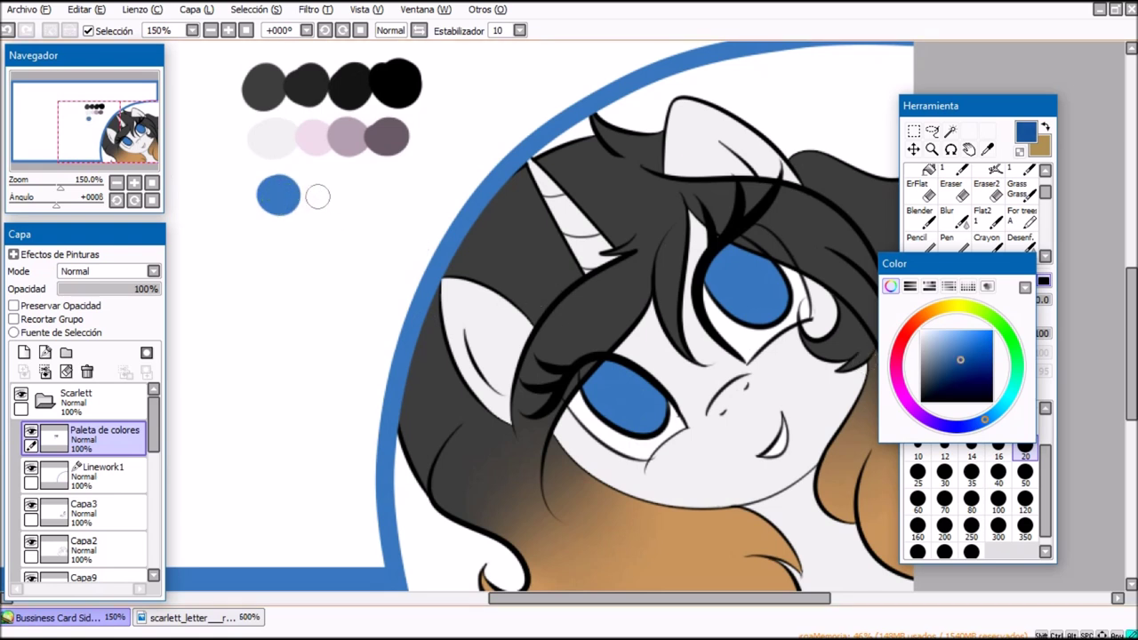
{"action": "left_click_drag", "start_coordinate": [318, 197], "coordinate": [311, 194]}
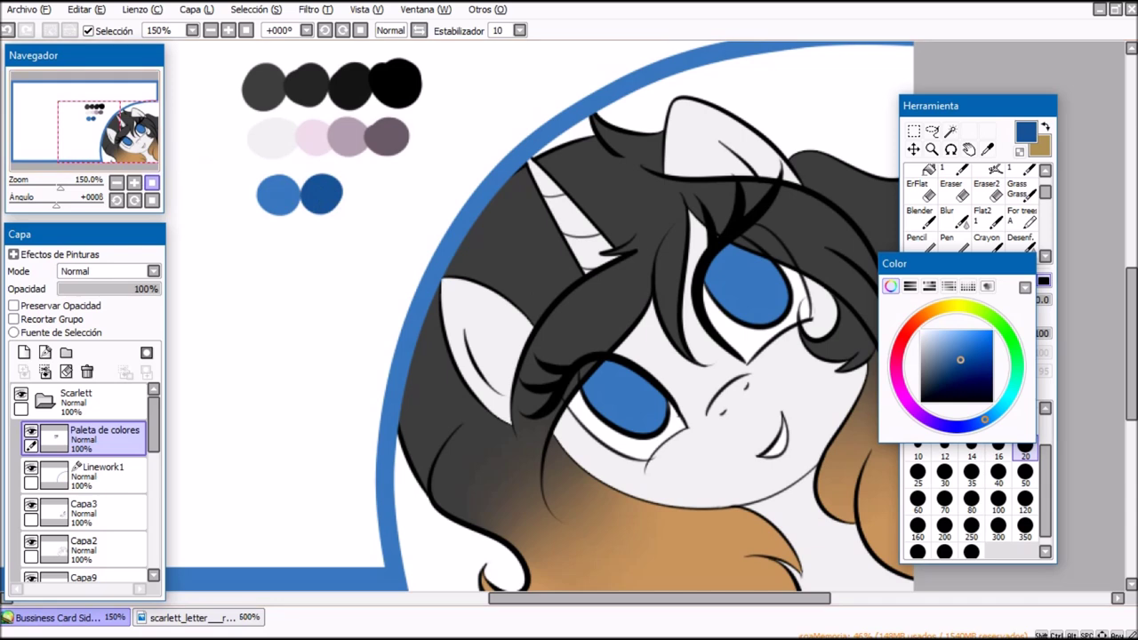
Step: Return the zoom to 100% and move the colour wheel window clear of the brush settings
{"action": "left_click", "coordinate": [152, 182]}
{"action": "left_click_drag", "start_coordinate": [870, 369], "coordinate": [668, 338]}
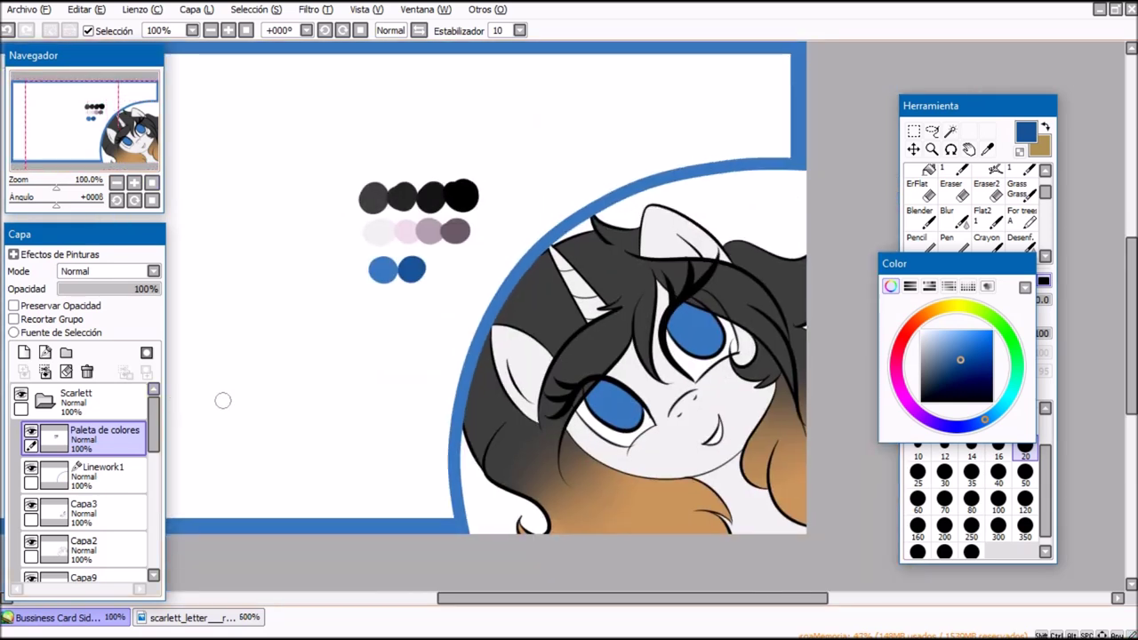
{"action": "mouse_move", "coordinate": [915, 263]}
{"action": "left_mouse_down"}
{"action": "mouse_move", "coordinate": [781, 230]}
{"action": "mouse_move", "coordinate": [768, 176]}
{"action": "left_mouse_up"}
Step: Select layer Capa4 in the Scarlett folder and hide layer Capa9
{"action": "scroll", "coordinate": [89, 453], "scroll_direction": "down", "scroll_amount": 2}
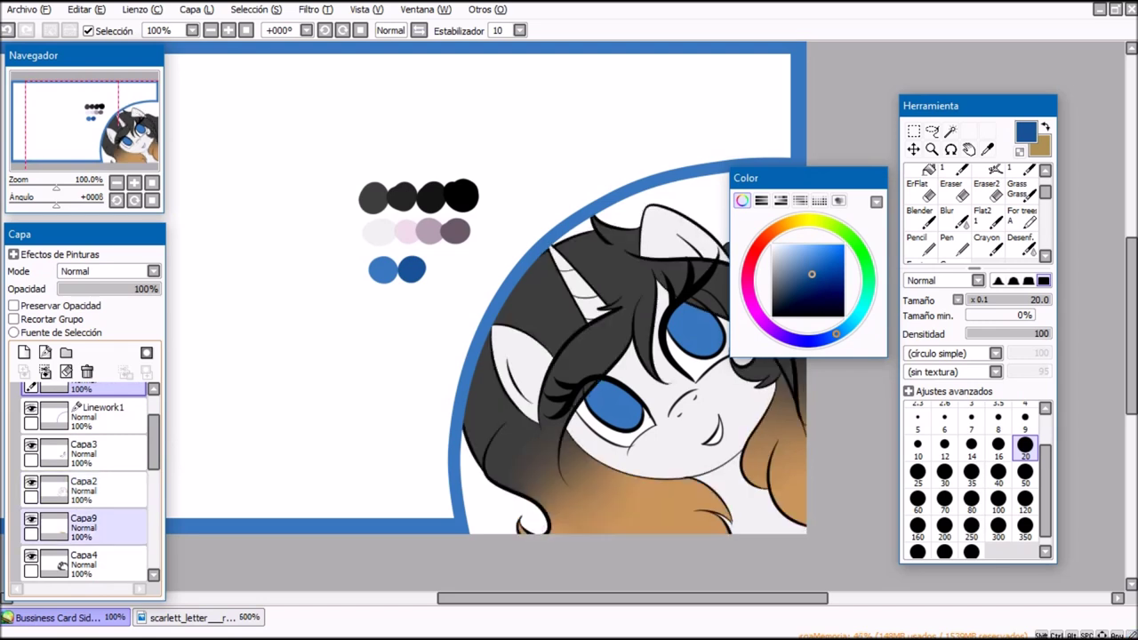
{"action": "scroll", "coordinate": [89, 515], "scroll_direction": "down", "scroll_amount": 2}
{"action": "left_click", "coordinate": [89, 494]}
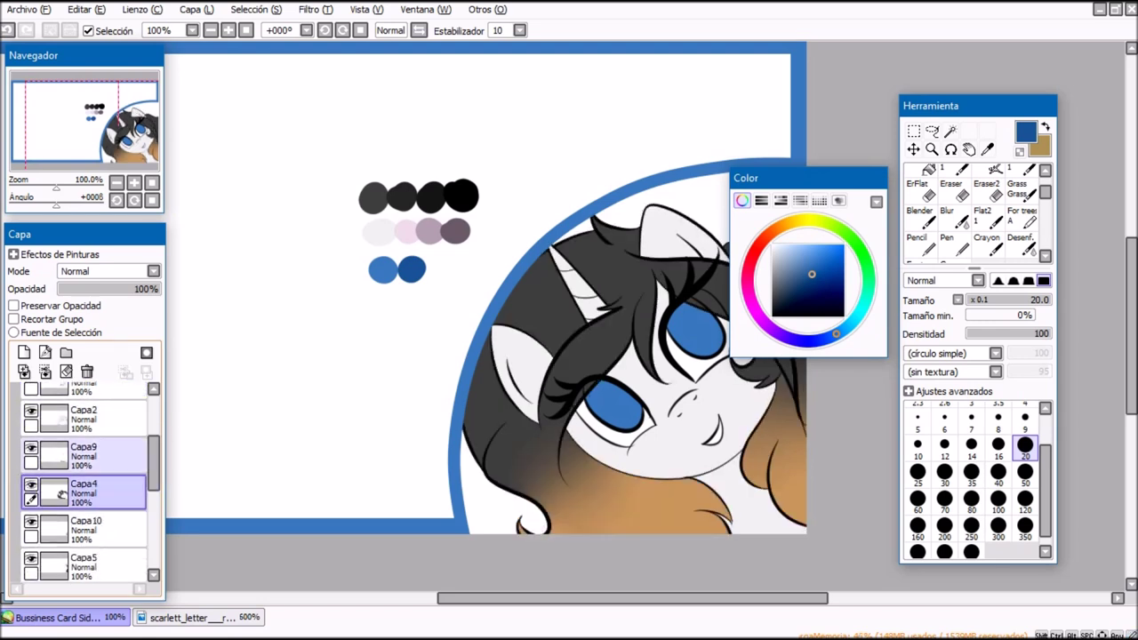
{"action": "left_click", "coordinate": [31, 448]}
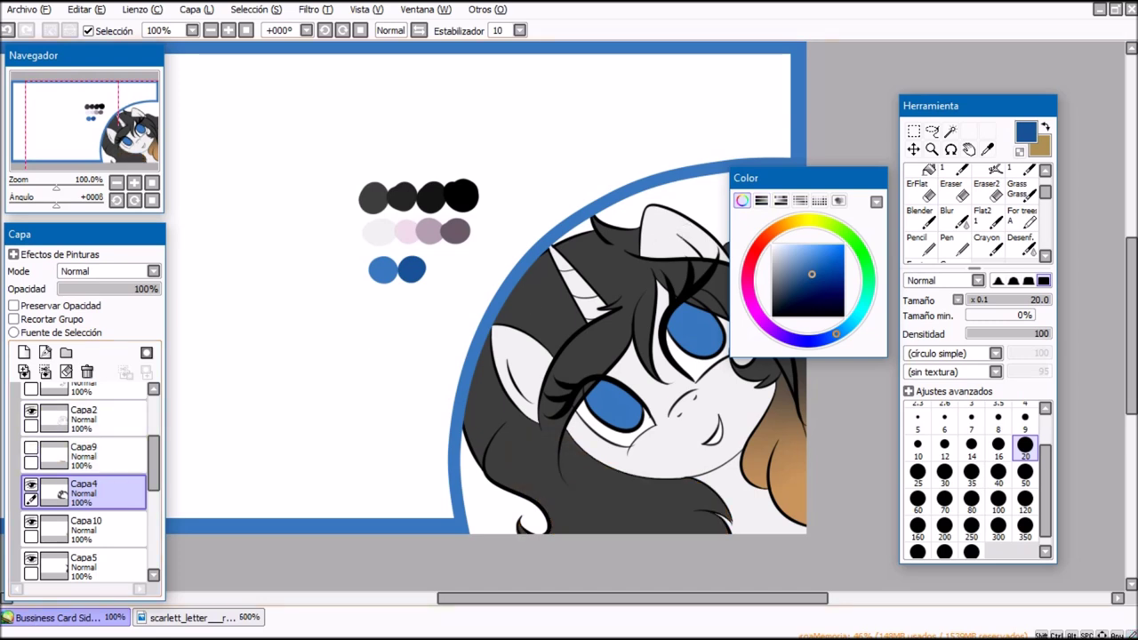
Step: Toggle layer Capa4 off and on to check which part it holds, and make layer Capa9 visible again
{"action": "left_click_drag", "start_coordinate": [768, 177], "coordinate": [869, 197]}
{"action": "left_click", "coordinate": [31, 485]}
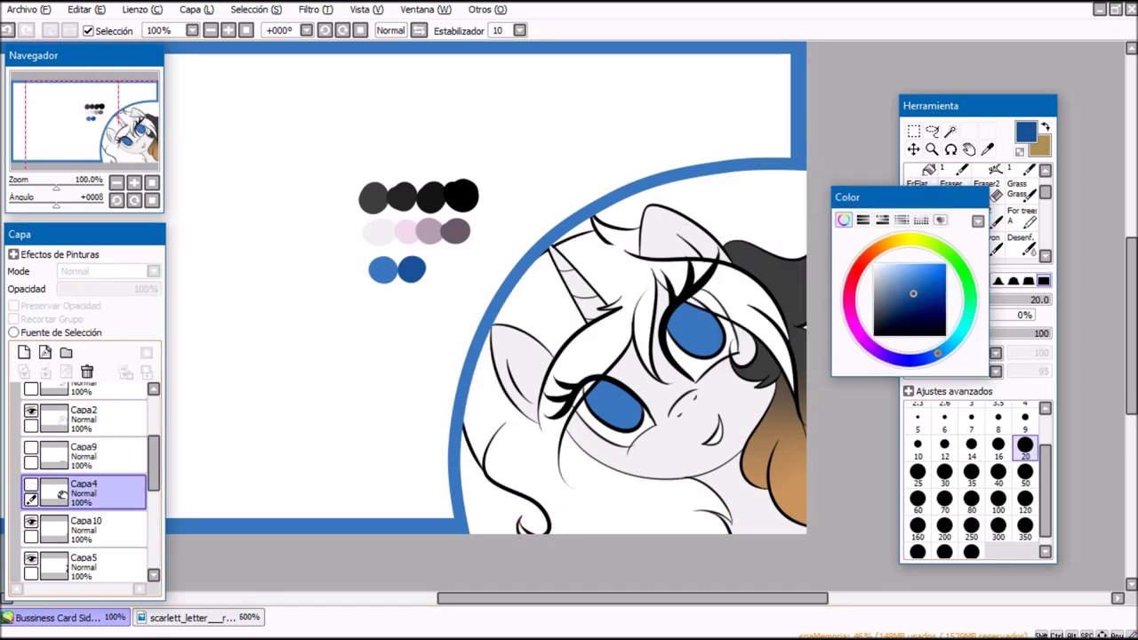
{"action": "left_click", "coordinate": [31, 484]}
{"action": "left_click", "coordinate": [31, 448]}
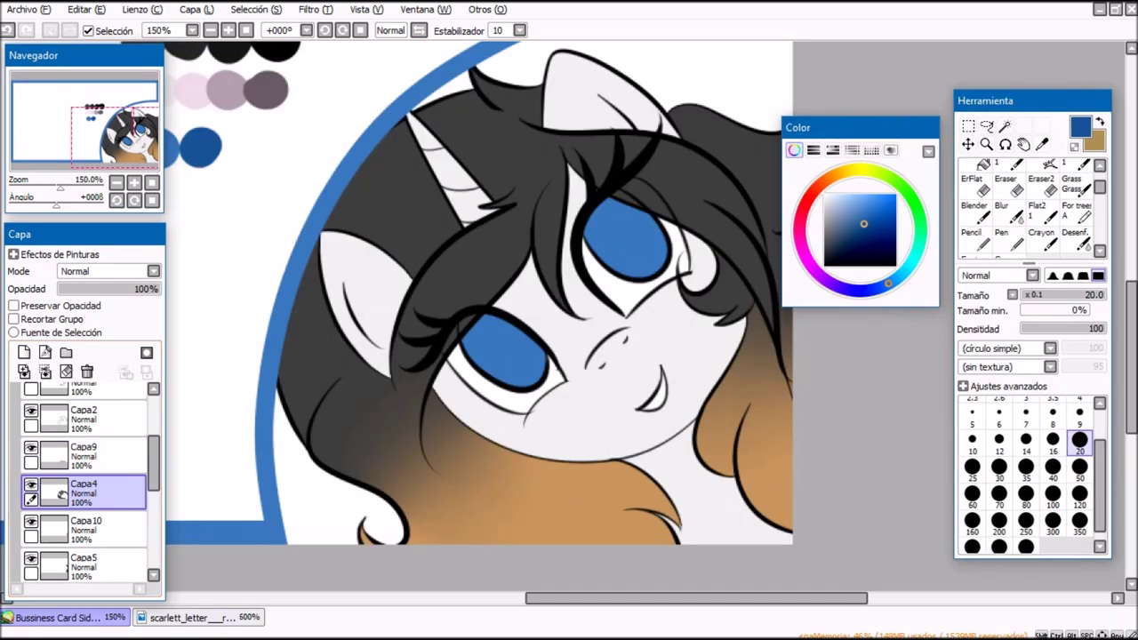
Step: Switch to the Brush, inspect its advanced settings, and turn on Preserve Opacity for layer Capa4
{"action": "scroll", "coordinate": [1022, 209], "scroll_direction": "down", "scroll_amount": 6}
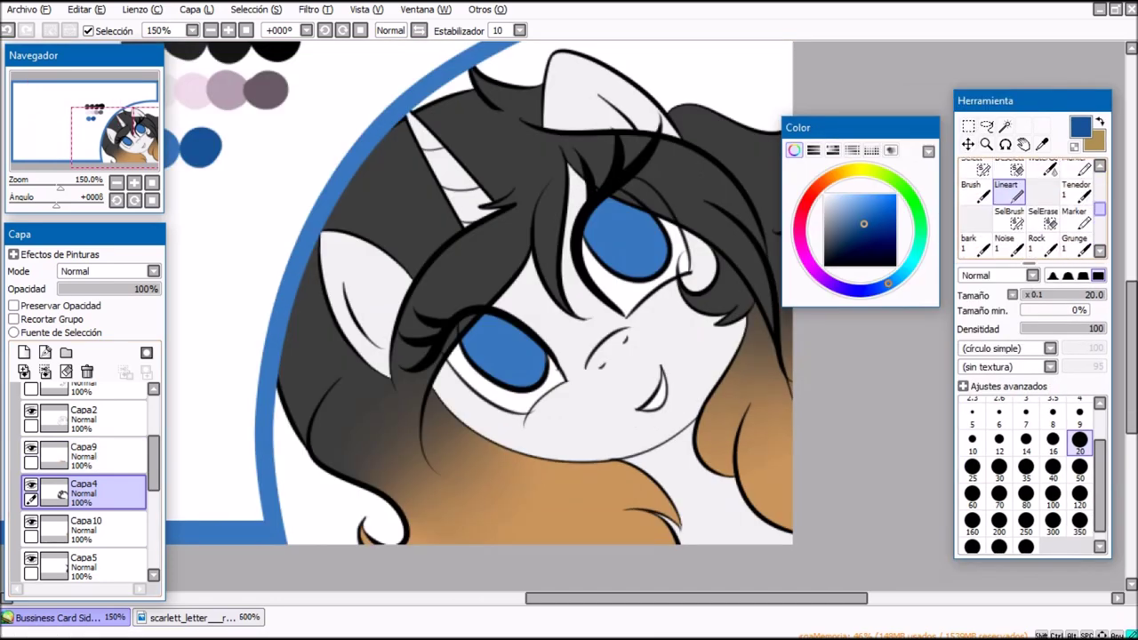
{"action": "left_click", "coordinate": [977, 195]}
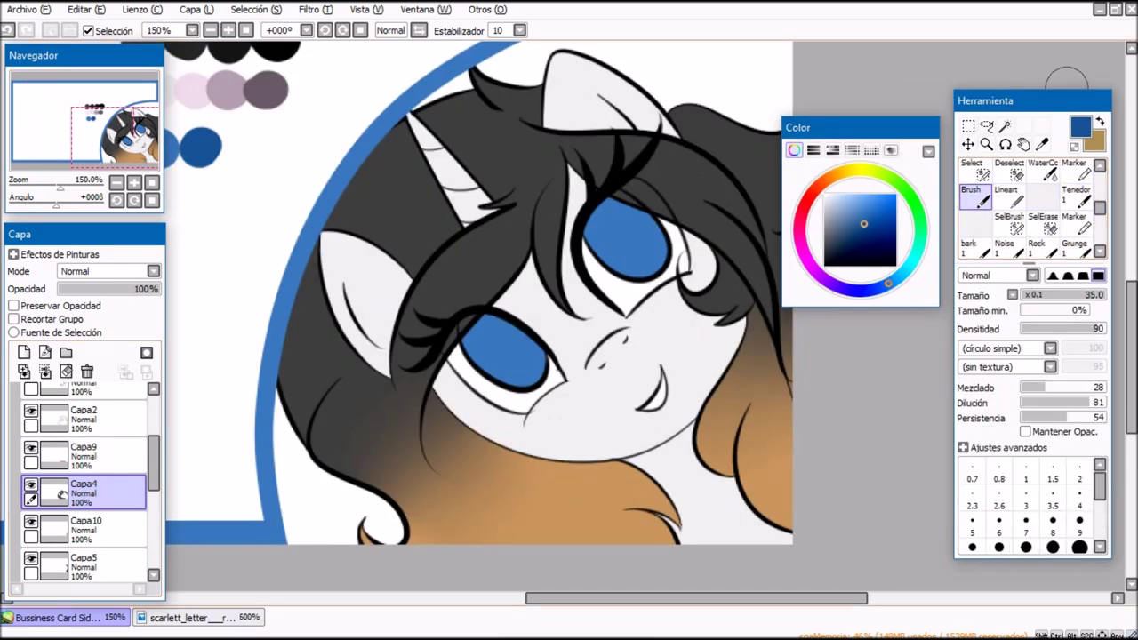
{"action": "left_click_drag", "start_coordinate": [1023, 100], "coordinate": [923, 46]}
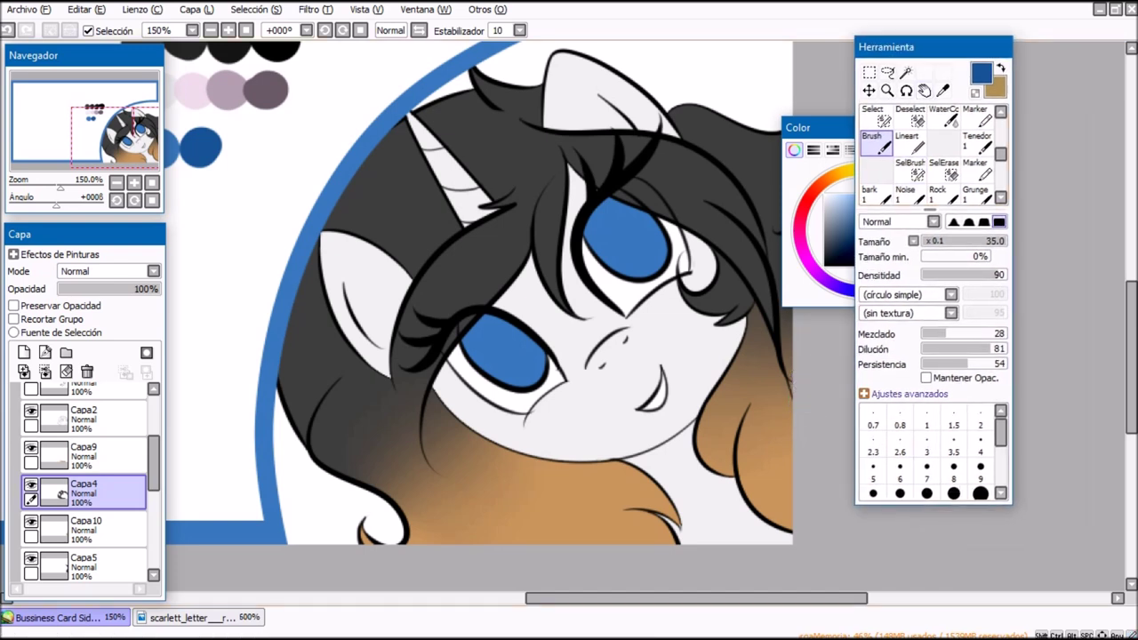
{"action": "left_click", "coordinate": [908, 394]}
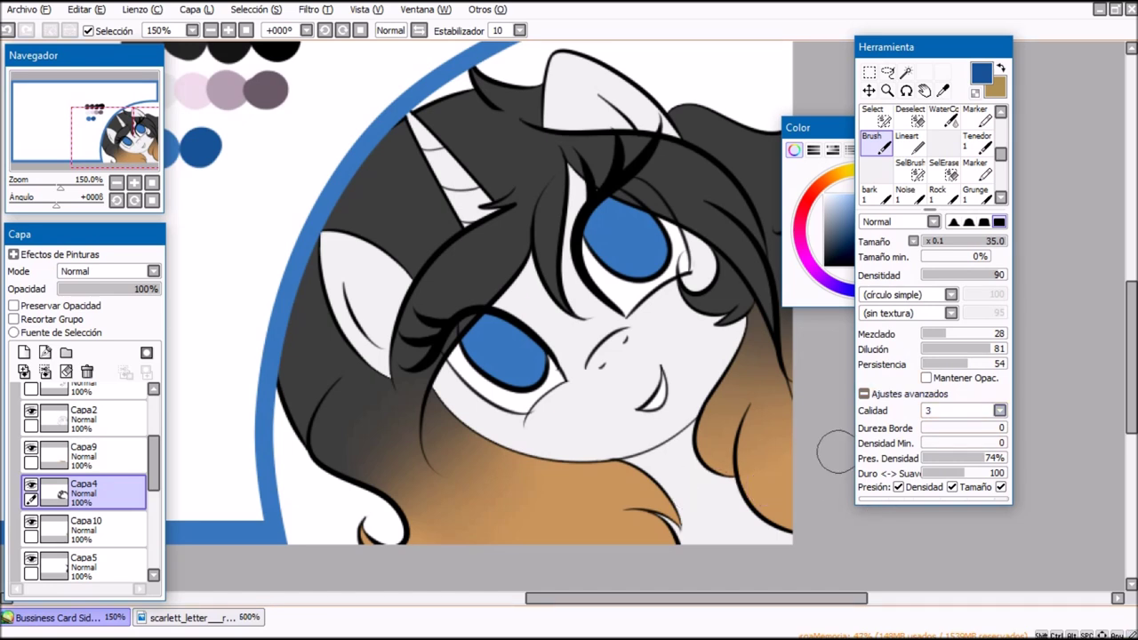
{"action": "left_click", "coordinate": [908, 394]}
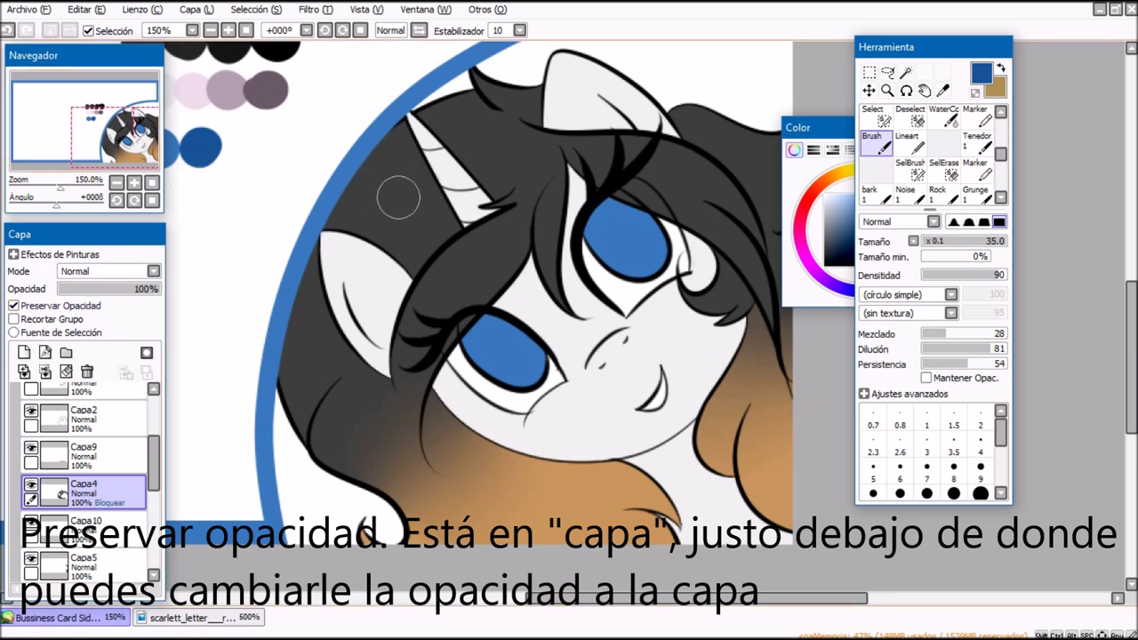
Step: Test the opacity lock by scribbling dark blue Lineart strokes over the hair, and undo the strokes
{"action": "key", "text": "n"}
{"action": "mouse_move", "coordinate": [554, 169]}
{"action": "left_mouse_down"}
{"action": "mouse_move", "coordinate": [206, 260]}
{"action": "mouse_move", "coordinate": [444, 231]}
{"action": "mouse_move", "coordinate": [438, 292]}
{"action": "mouse_move", "coordinate": [328, 388]}
{"action": "mouse_move", "coordinate": [336, 461]}
{"action": "left_mouse_up"}
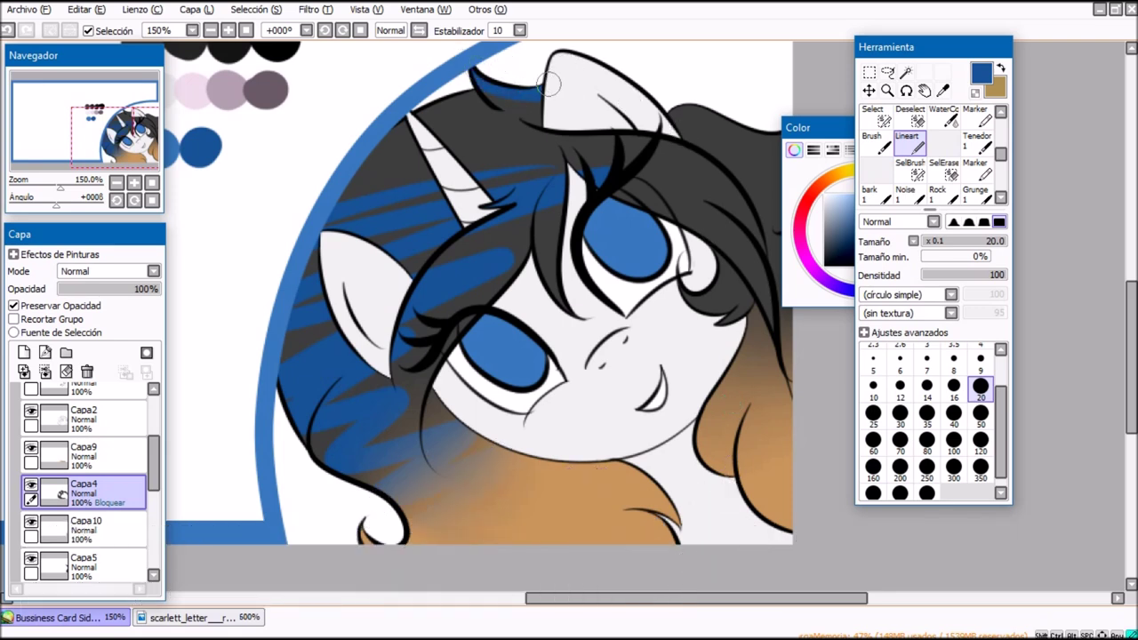
{"action": "key", "text": "ctrl+z"}
{"action": "key", "text": "ctrl+z"}
{"action": "key", "text": "ctrl+z"}
{"action": "key", "text": "ctrl+z"}
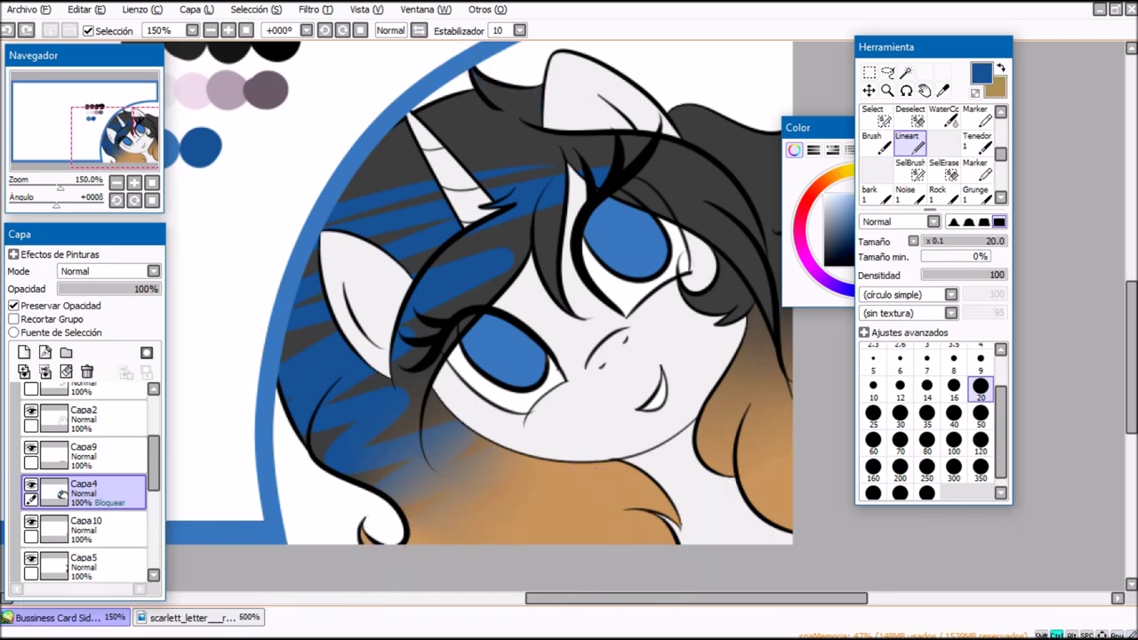
Step: Sample the second dark grey swatch and shade the black hair with the Brush at sizes 120 and 80
{"action": "left_click_drag", "start_coordinate": [312, 135], "coordinate": [416, 232]}
{"action": "right_click", "coordinate": [291, 137]}
{"action": "key", "text": "b"}
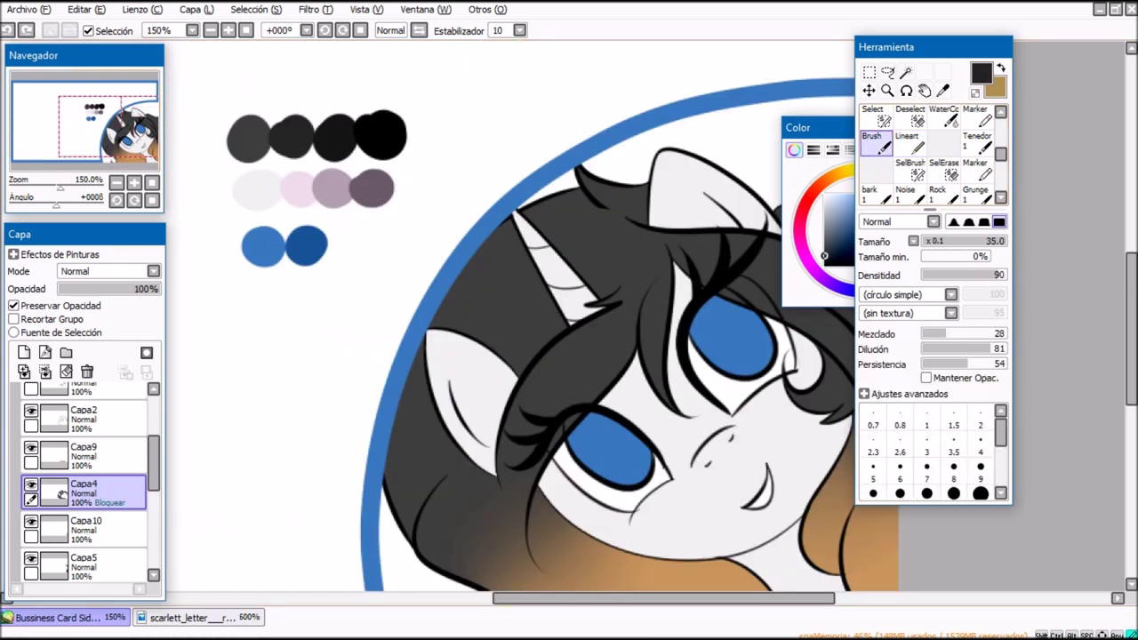
{"action": "left_click_drag", "start_coordinate": [335, 246], "coordinate": [229, 160]}
{"action": "left_click_drag", "start_coordinate": [1001, 434], "coordinate": [1001, 465]}
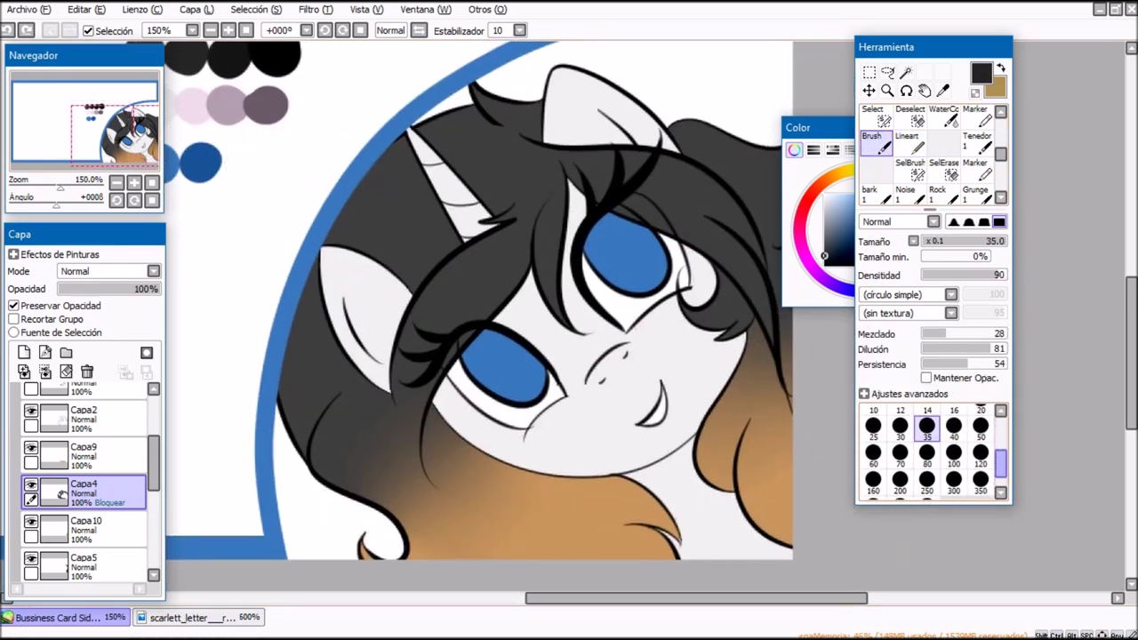
{"action": "left_click", "coordinate": [980, 456]}
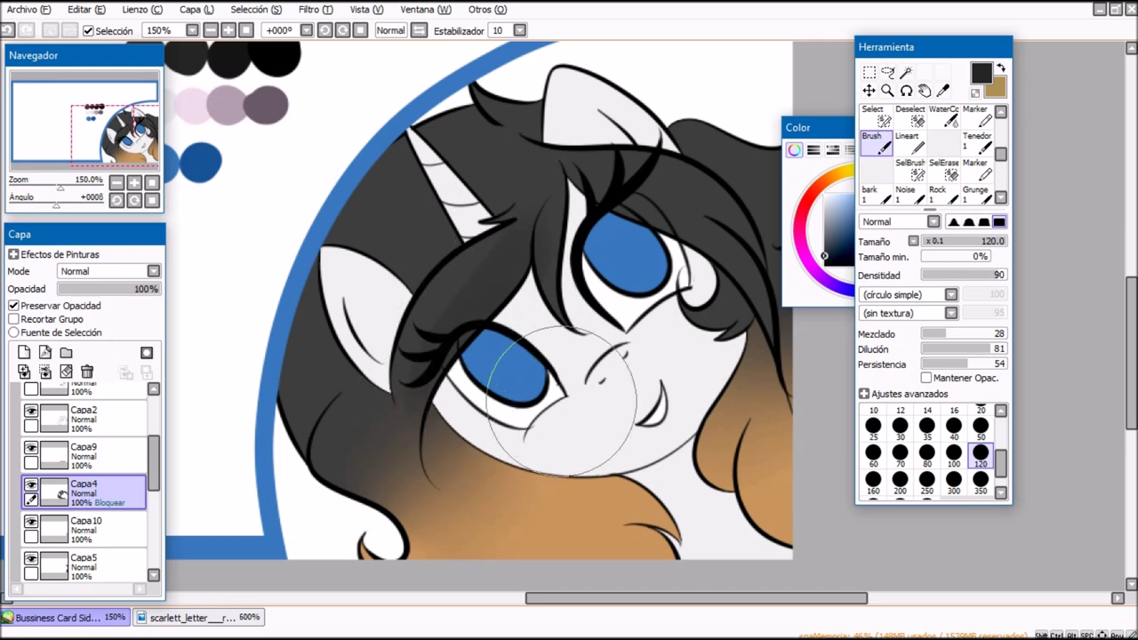
{"action": "left_click", "coordinate": [927, 455]}
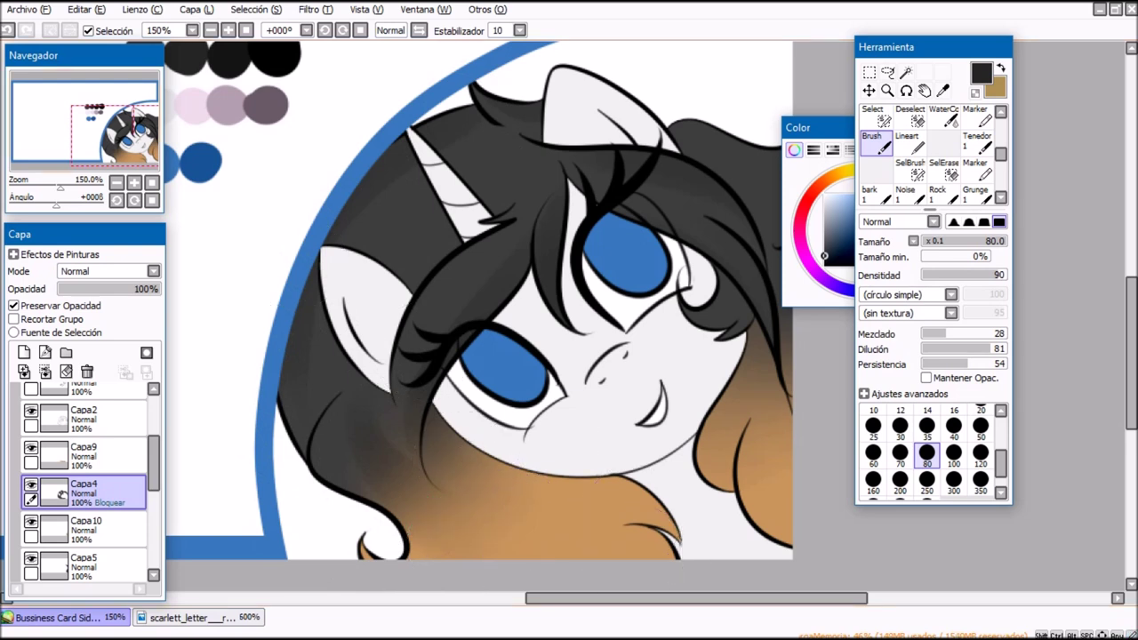
Step: Sample the third, near-black swatch and paint darker strand shadows across the hair with the Brush at size 50
{"action": "left_click", "coordinate": [116, 183]}
{"action": "right_click", "coordinate": [347, 136]}
{"action": "left_click", "coordinate": [980, 430]}
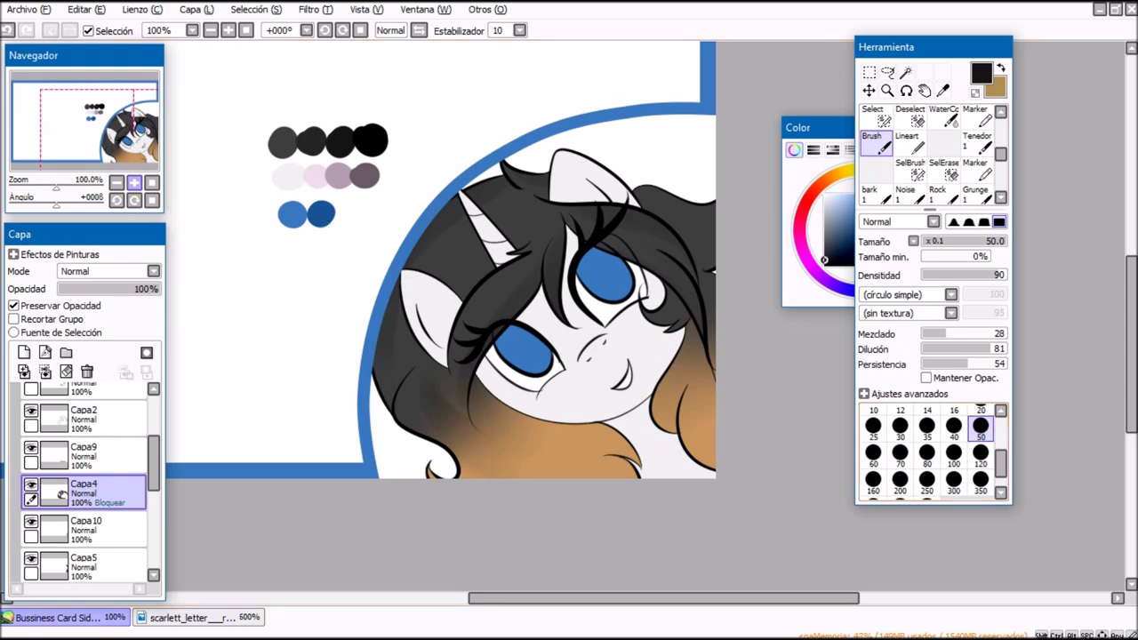
{"action": "scroll", "coordinate": [236, 143], "scroll_direction": "up", "scroll_amount": 2}
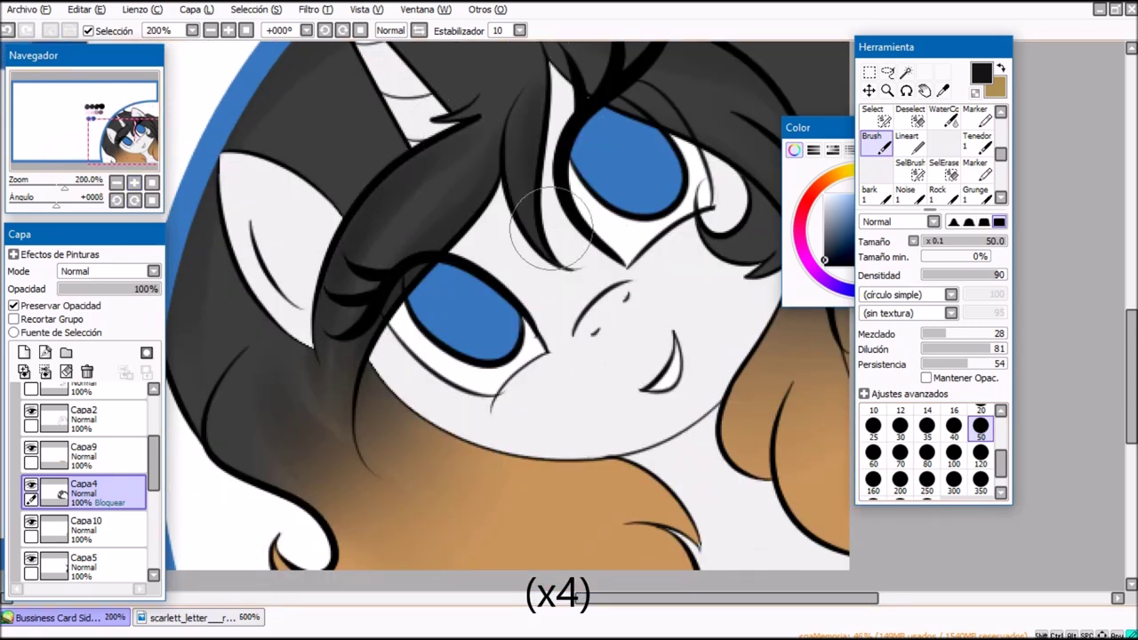
{"action": "scroll", "coordinate": [283, 342], "scroll_direction": "down", "scroll_amount": 1}
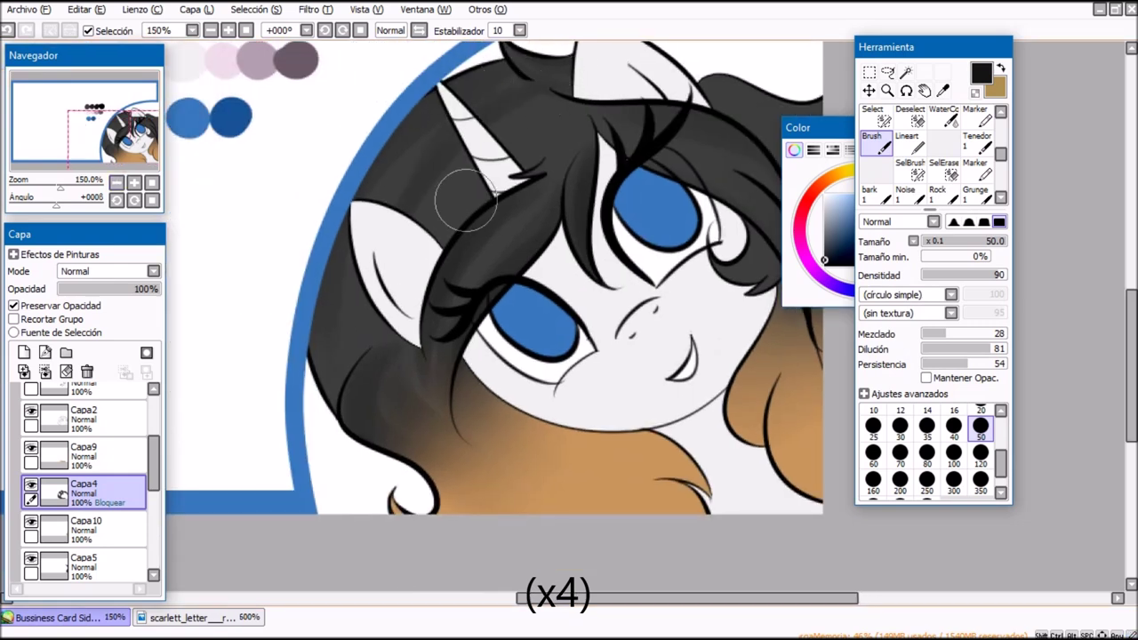
{"action": "left_click_drag", "start_coordinate": [743, 136], "coordinate": [584, 107]}
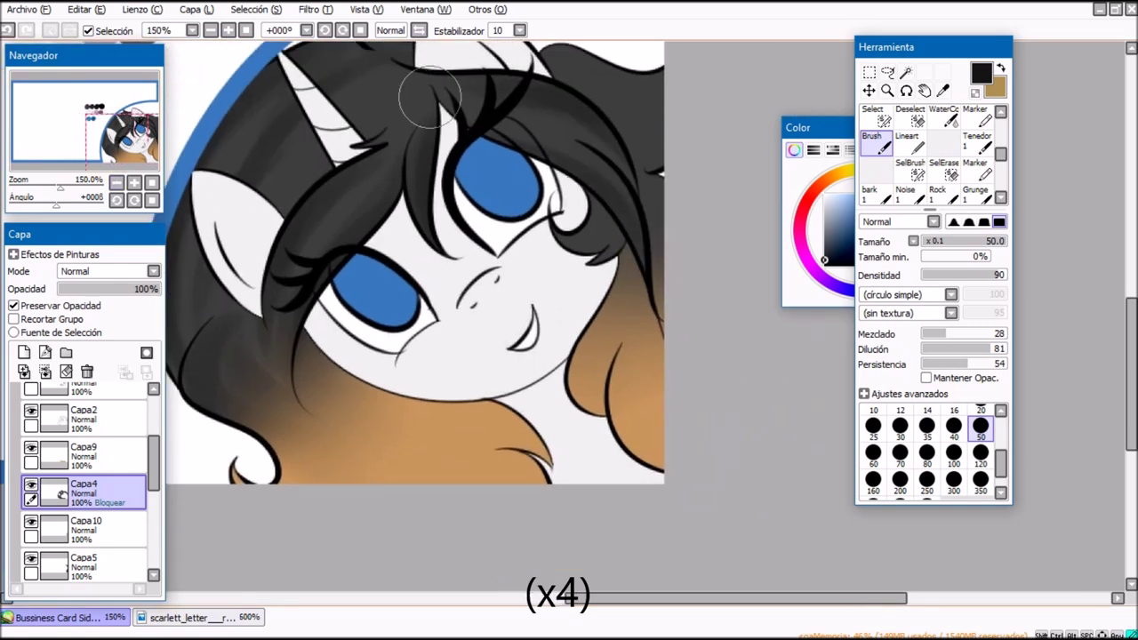
{"action": "left_click_drag", "start_coordinate": [430, 97], "coordinate": [481, 136]}
{"action": "left_click_drag", "start_coordinate": [241, 78], "coordinate": [378, 160]}
{"action": "scroll", "coordinate": [321, 276], "scroll_direction": "up", "scroll_amount": 2}
{"action": "mouse_move", "coordinate": [454, 498]}
{"action": "left_mouse_down"}
{"action": "mouse_move", "coordinate": [358, 346]}
{"action": "mouse_move", "coordinate": [396, 324]}
{"action": "left_mouse_up"}
{"action": "scroll", "coordinate": [426, 381], "scroll_direction": "down", "scroll_amount": 2}
{"action": "left_click_drag", "start_coordinate": [568, 201], "coordinate": [565, 272]}
{"action": "mouse_move", "coordinate": [691, 206]}
{"action": "left_mouse_down"}
{"action": "mouse_move", "coordinate": [744, 222]}
{"action": "mouse_move", "coordinate": [758, 281]}
{"action": "left_mouse_up"}
Step: Set the colour to black and paint fine shadow strokes at size 25 along the fringe and mane strands
{"action": "left_click", "coordinate": [825, 265]}
{"action": "left_click_drag", "start_coordinate": [859, 128], "coordinate": [944, 364]}
{"action": "left_click_drag", "start_coordinate": [685, 164], "coordinate": [752, 213]}
{"action": "left_click_drag", "start_coordinate": [676, 135], "coordinate": [741, 182]}
{"action": "mouse_move", "coordinate": [604, 125]}
{"action": "left_mouse_down"}
{"action": "mouse_move", "coordinate": [509, 99]}
{"action": "mouse_move", "coordinate": [633, 126]}
{"action": "left_mouse_up"}
{"action": "mouse_move", "coordinate": [533, 67]}
{"action": "left_mouse_down"}
{"action": "mouse_move", "coordinate": [482, 58]}
{"action": "mouse_move", "coordinate": [539, 81]}
{"action": "left_mouse_up"}
{"action": "mouse_move", "coordinate": [540, 88]}
{"action": "left_mouse_down"}
{"action": "mouse_move", "coordinate": [457, 84]}
{"action": "mouse_move", "coordinate": [424, 98]}
{"action": "left_mouse_up"}
{"action": "left_click_drag", "start_coordinate": [407, 105], "coordinate": [332, 211]}
{"action": "left_click_drag", "start_coordinate": [407, 171], "coordinate": [372, 225]}
{"action": "left_click_drag", "start_coordinate": [380, 350], "coordinate": [405, 417]}
{"action": "left_click_drag", "start_coordinate": [354, 372], "coordinate": [377, 471]}
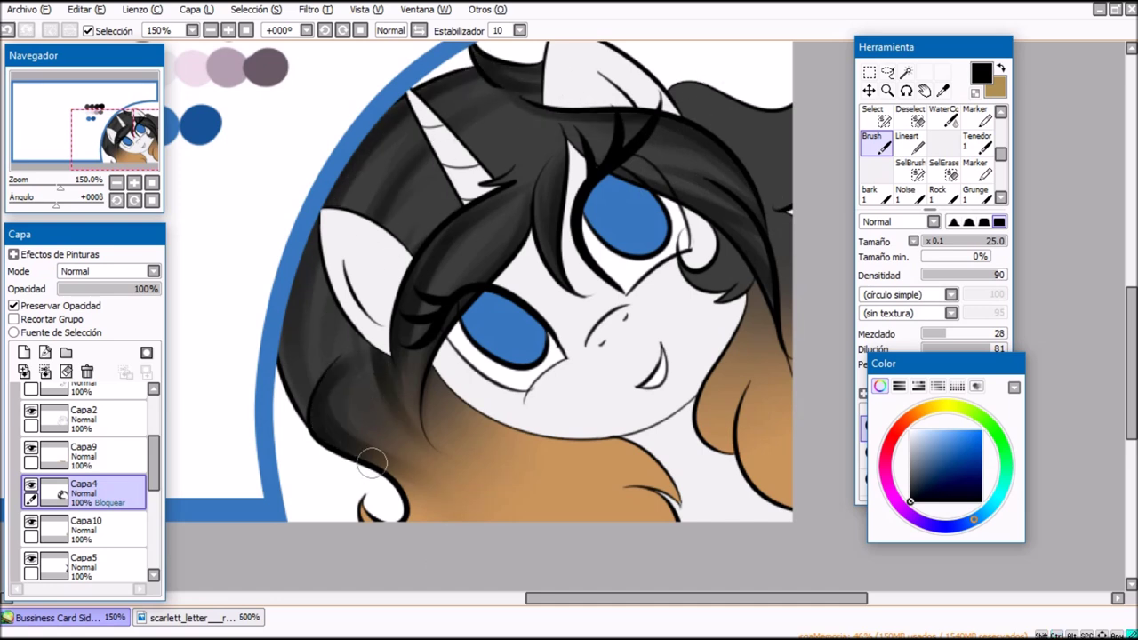
Step: Deepen the black strand shadows in the lower mane, around the ear and into the brown gradient
{"action": "left_click_drag", "start_coordinate": [449, 380], "coordinate": [536, 472]}
{"action": "left_click_drag", "start_coordinate": [467, 409], "coordinate": [433, 373]}
{"action": "left_click_drag", "start_coordinate": [311, 230], "coordinate": [308, 402]}
{"action": "mouse_move", "coordinate": [332, 316]}
{"action": "left_mouse_down"}
{"action": "mouse_move", "coordinate": [315, 403]}
{"action": "mouse_move", "coordinate": [316, 362]}
{"action": "left_mouse_up"}
{"action": "key", "text": "Page_Down"}
{"action": "left_click_drag", "start_coordinate": [404, 188], "coordinate": [394, 203]}
{"action": "left_click_drag", "start_coordinate": [467, 251], "coordinate": [449, 282]}
{"action": "left_click_drag", "start_coordinate": [444, 209], "coordinate": [411, 258]}
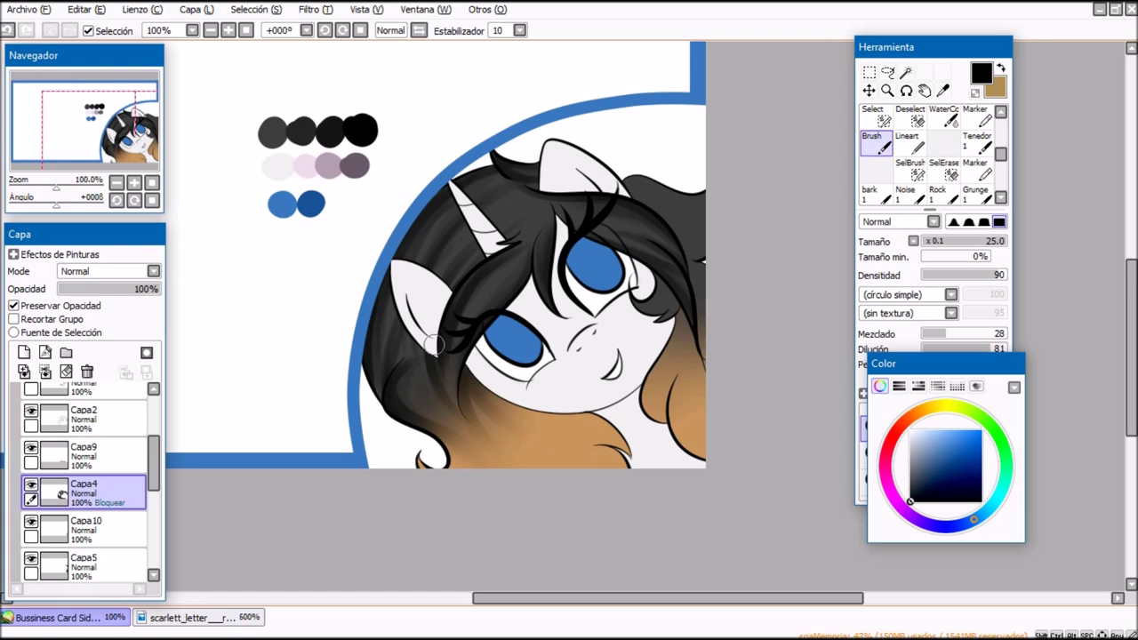
Step: Add a new layer above Capa4 and clip it to the hair with Recortar Grupo
{"action": "left_click", "coordinate": [135, 182]}
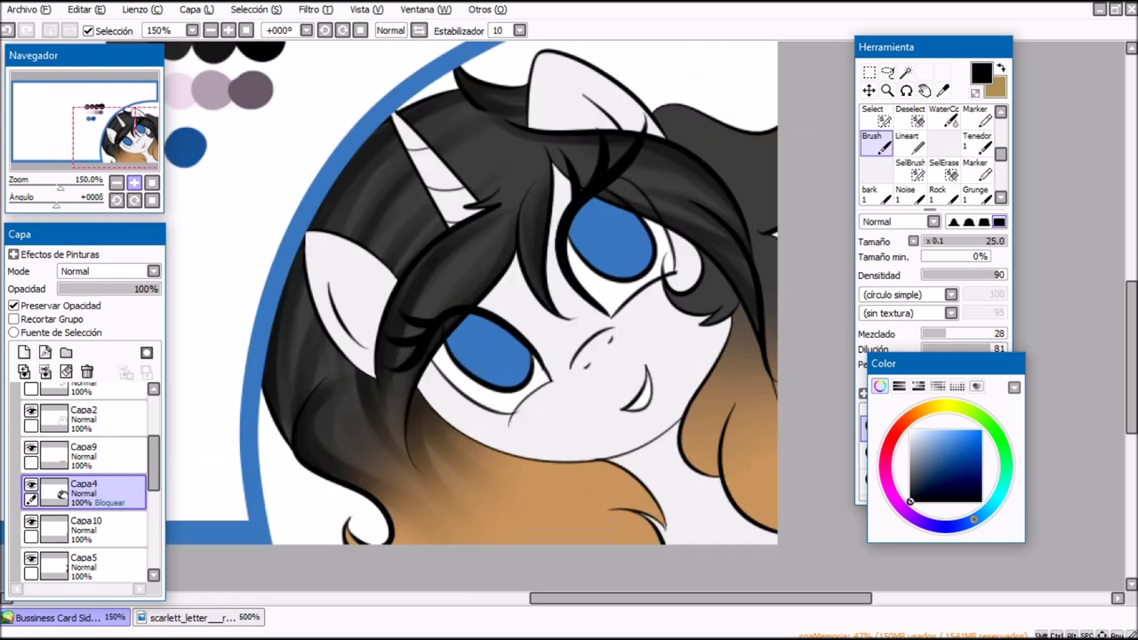
{"action": "left_click_drag", "start_coordinate": [135, 138], "coordinate": [131, 142]}
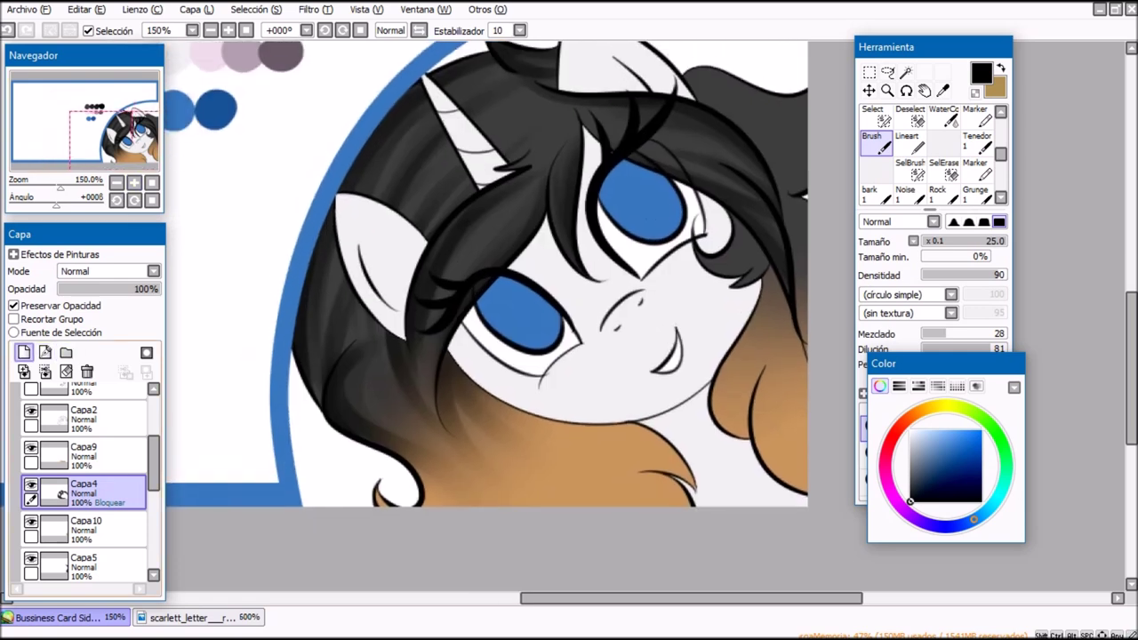
{"action": "left_click", "coordinate": [24, 352]}
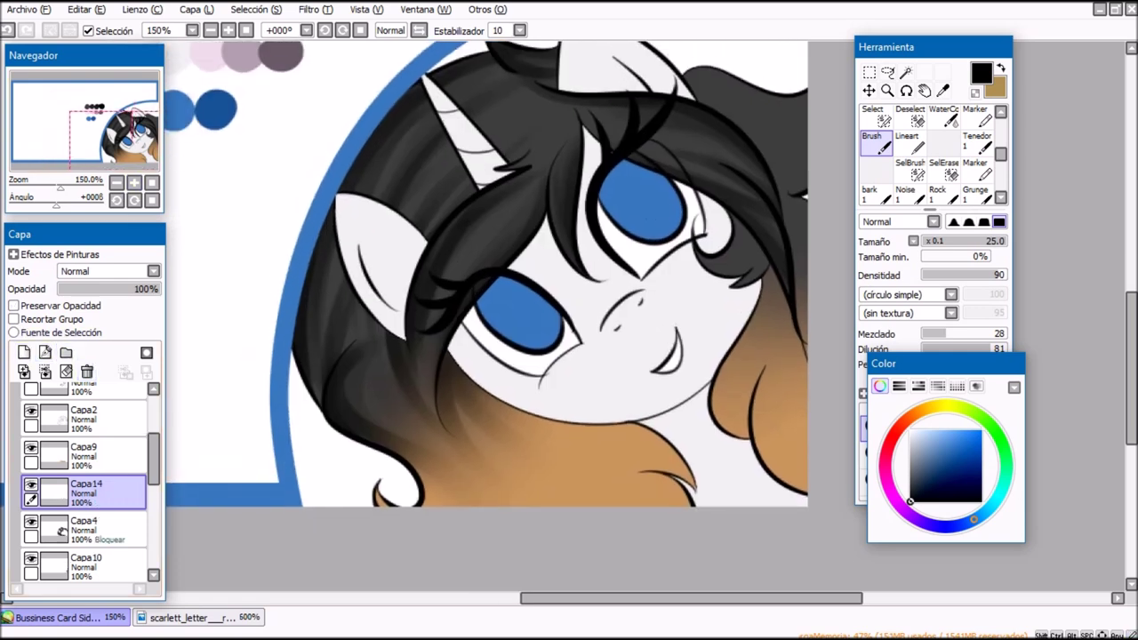
{"action": "left_click", "coordinate": [36, 318]}
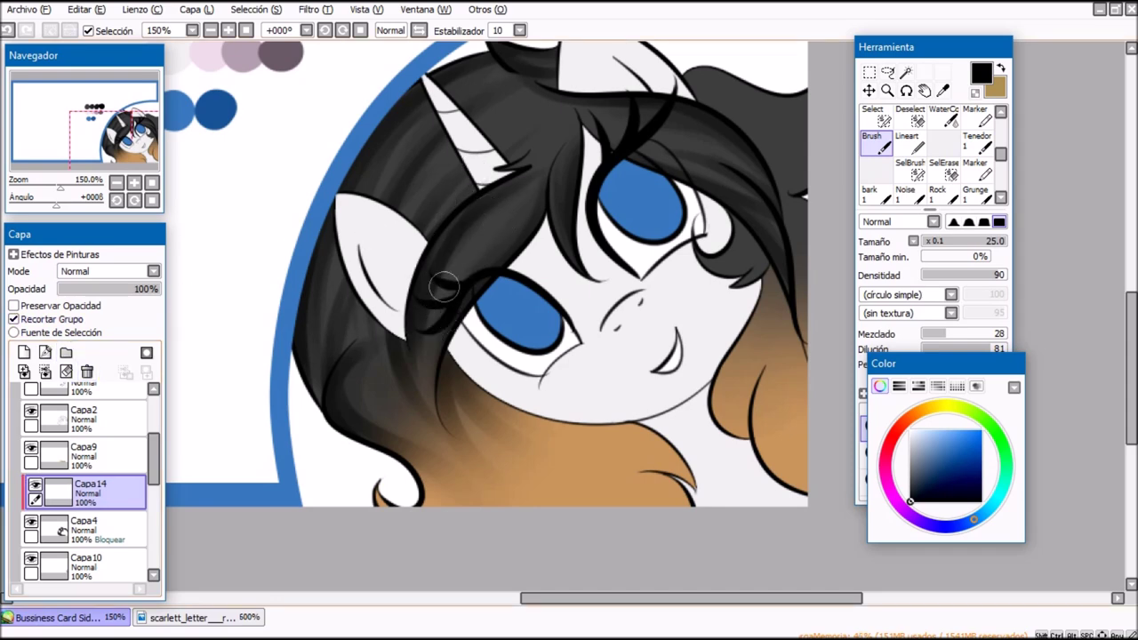
Step: Set the new clipped layer's blending mode to Luminosidad and its opacity to 22%
{"action": "left_click", "coordinate": [134, 182]}
{"action": "left_click_drag", "start_coordinate": [130, 142], "coordinate": [125, 134]}
{"action": "left_click", "coordinate": [134, 182]}
{"action": "left_click", "coordinate": [107, 271]}
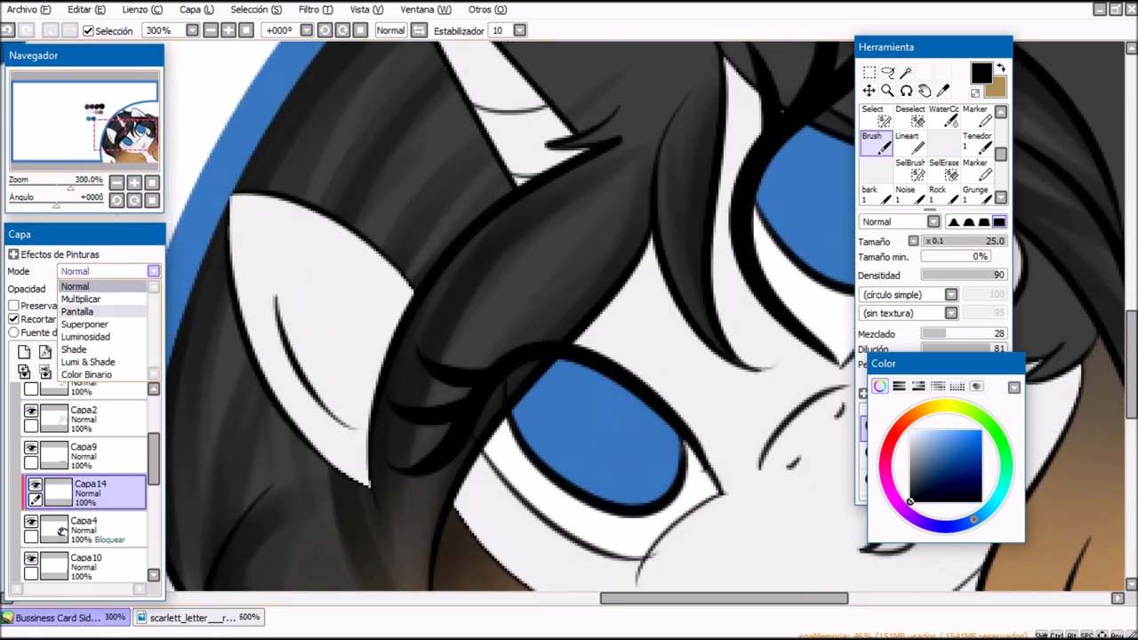
{"action": "left_click", "coordinate": [98, 329]}
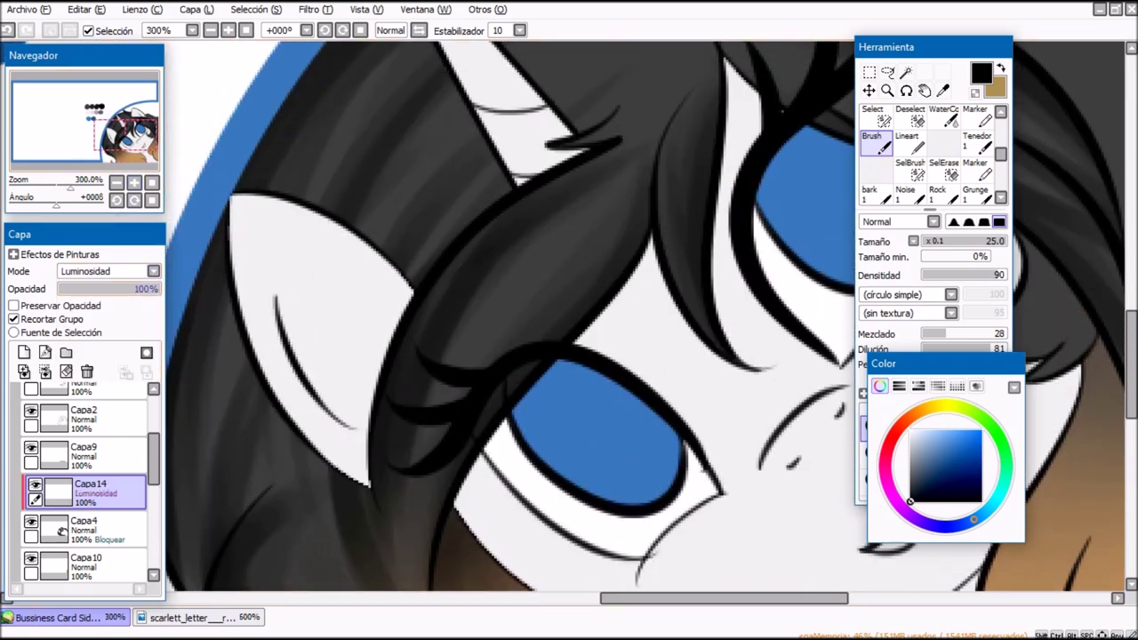
{"action": "left_click", "coordinate": [84, 289]}
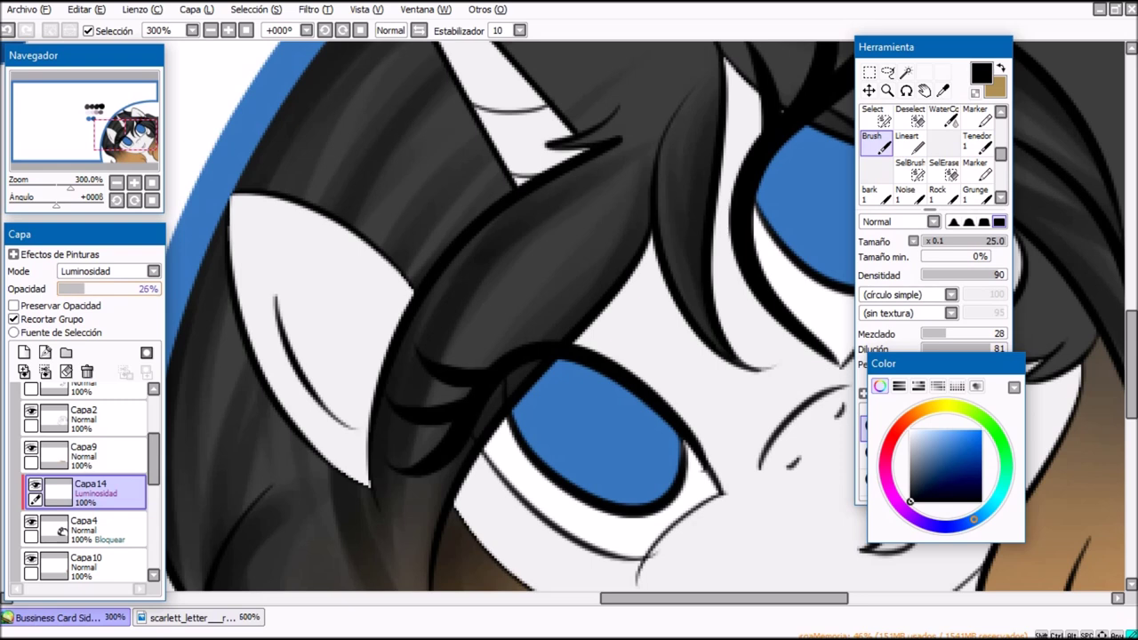
Step: Paint white highlights on the fringe lock above the lashes and its lower strand with Lineart at size 20
{"action": "mouse_move", "coordinate": [906, 364]}
{"action": "left_mouse_down"}
{"action": "mouse_move", "coordinate": [674, 271]}
{"action": "mouse_move", "coordinate": [575, 262]}
{"action": "mouse_move", "coordinate": [744, 245]}
{"action": "mouse_move", "coordinate": [811, 224]}
{"action": "left_mouse_up"}
{"action": "left_click", "coordinate": [907, 141]}
{"action": "mouse_move", "coordinate": [478, 300]}
{"action": "left_mouse_down"}
{"action": "mouse_move", "coordinate": [440, 394]}
{"action": "mouse_move", "coordinate": [559, 275]}
{"action": "mouse_move", "coordinate": [523, 366]}
{"action": "left_mouse_up"}
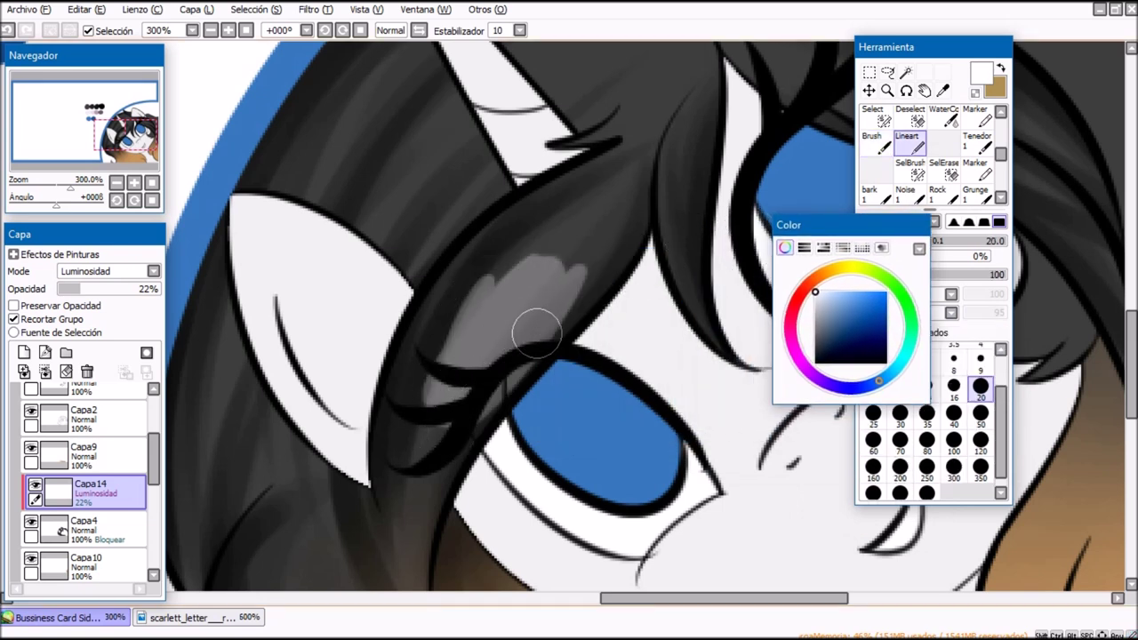
{"action": "mouse_move", "coordinate": [438, 427]}
{"action": "left_mouse_down"}
{"action": "mouse_move", "coordinate": [431, 486]}
{"action": "mouse_move", "coordinate": [445, 356]}
{"action": "mouse_move", "coordinate": [536, 241]}
{"action": "mouse_move", "coordinate": [423, 516]}
{"action": "left_mouse_up"}
{"action": "left_click_drag", "start_coordinate": [429, 458], "coordinate": [428, 501]}
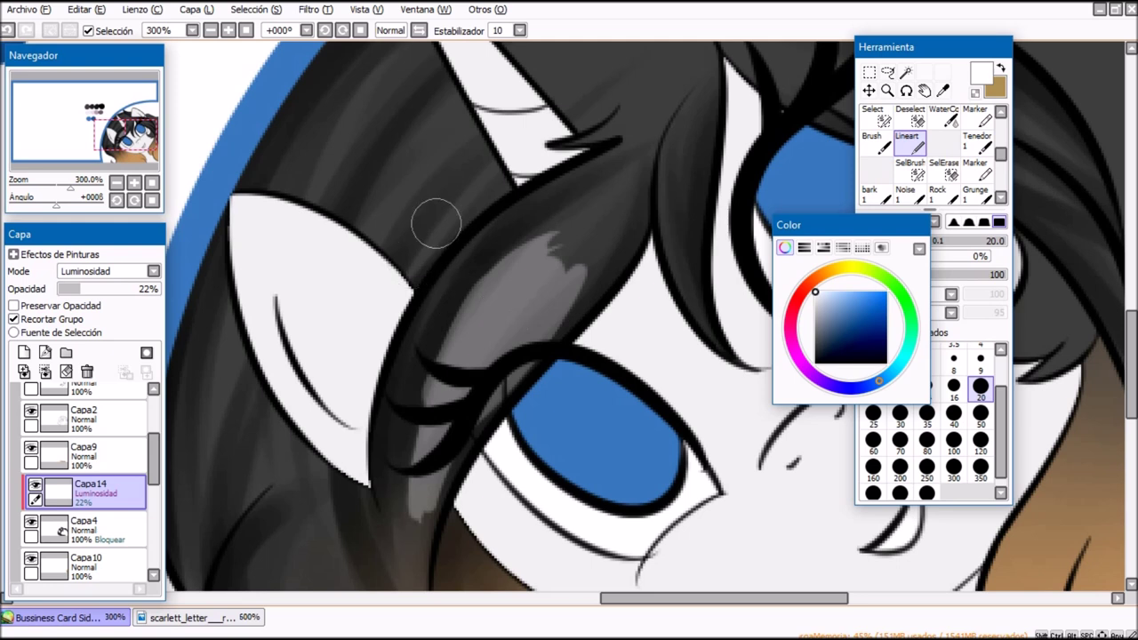
Step: Fade the upper edge of the fringe highlight using the AirBrush with transparent colour at size 35
{"action": "left_click_drag", "start_coordinate": [1001, 154], "coordinate": [1001, 125]}
{"action": "left_click", "coordinate": [944, 142]}
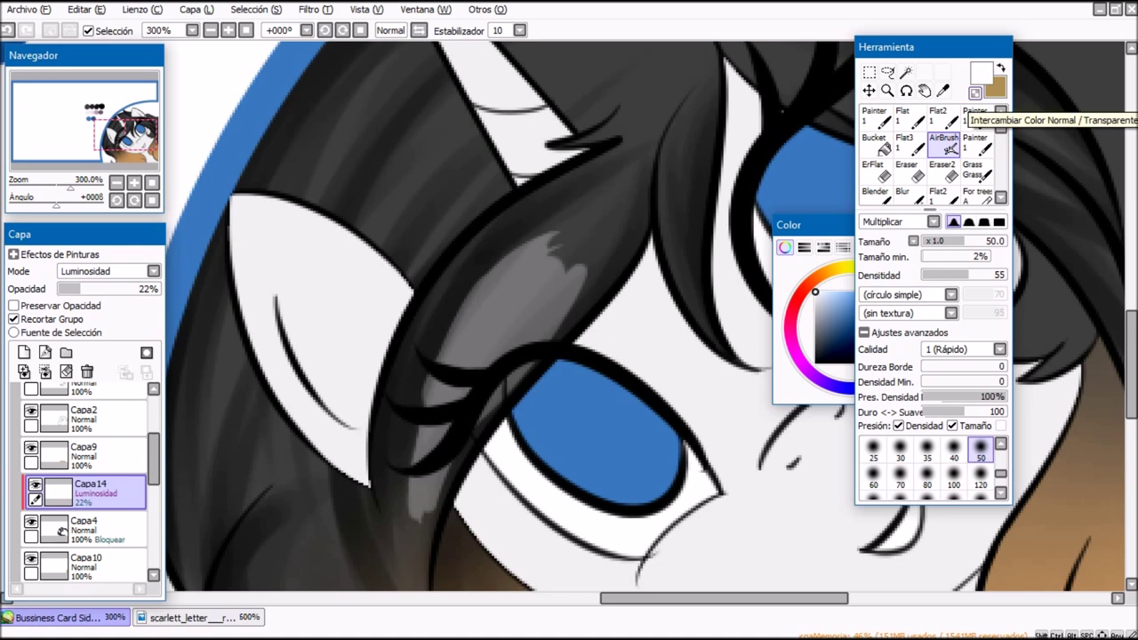
{"action": "left_click", "coordinate": [975, 92]}
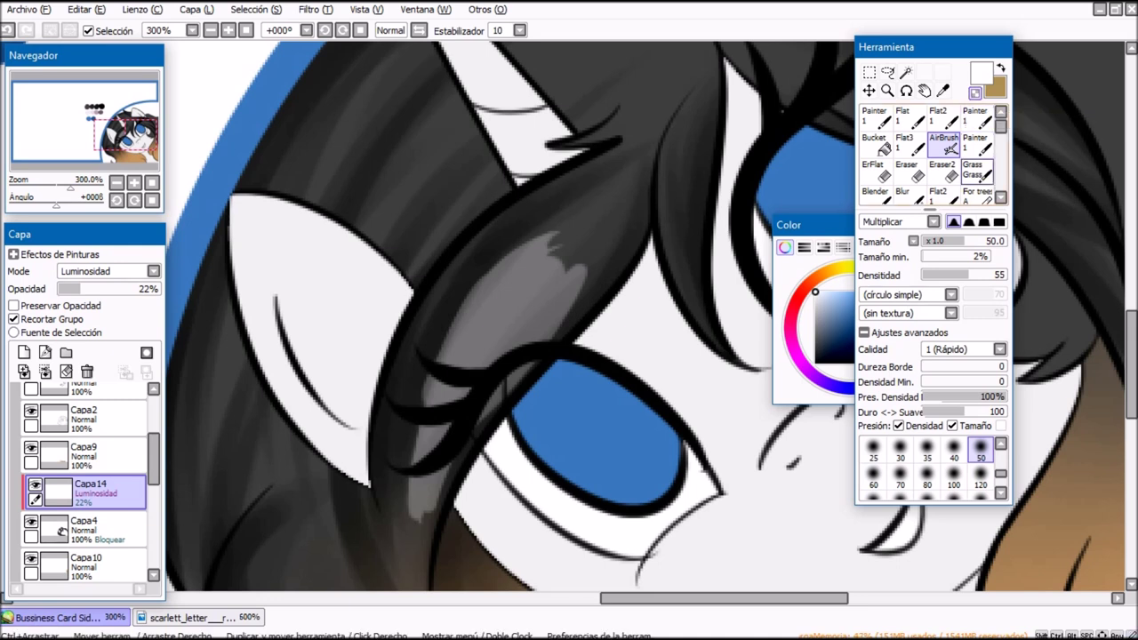
{"action": "left_click", "coordinate": [927, 451]}
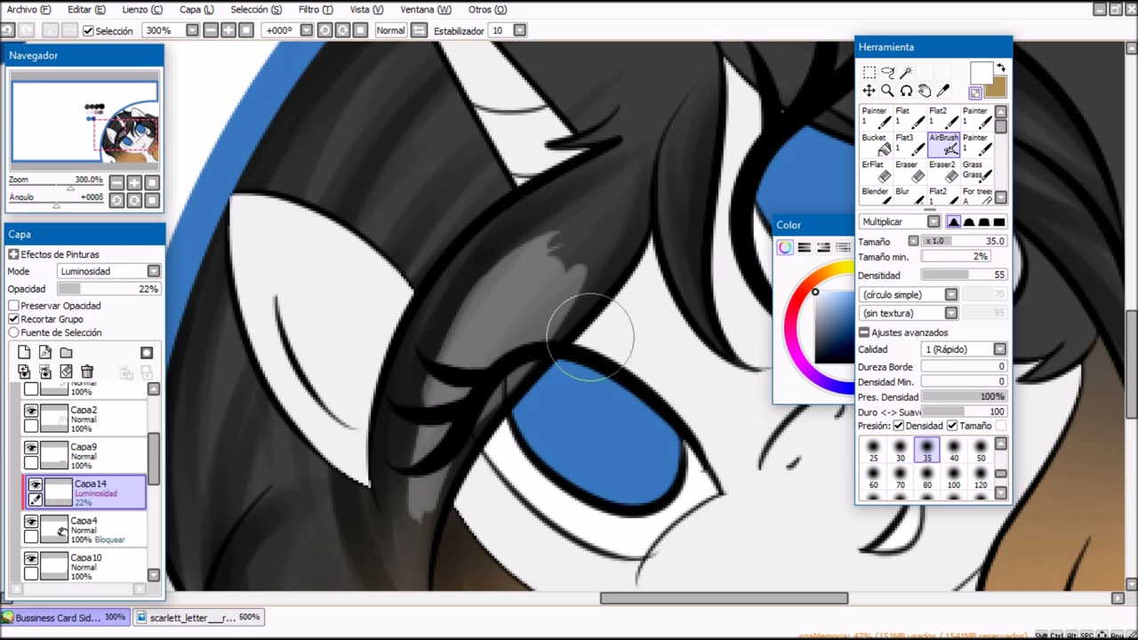
{"action": "mouse_move", "coordinate": [529, 300]}
{"action": "left_mouse_down"}
{"action": "mouse_move", "coordinate": [589, 221]}
{"action": "mouse_move", "coordinate": [515, 305]}
{"action": "mouse_move", "coordinate": [622, 202]}
{"action": "left_mouse_up"}
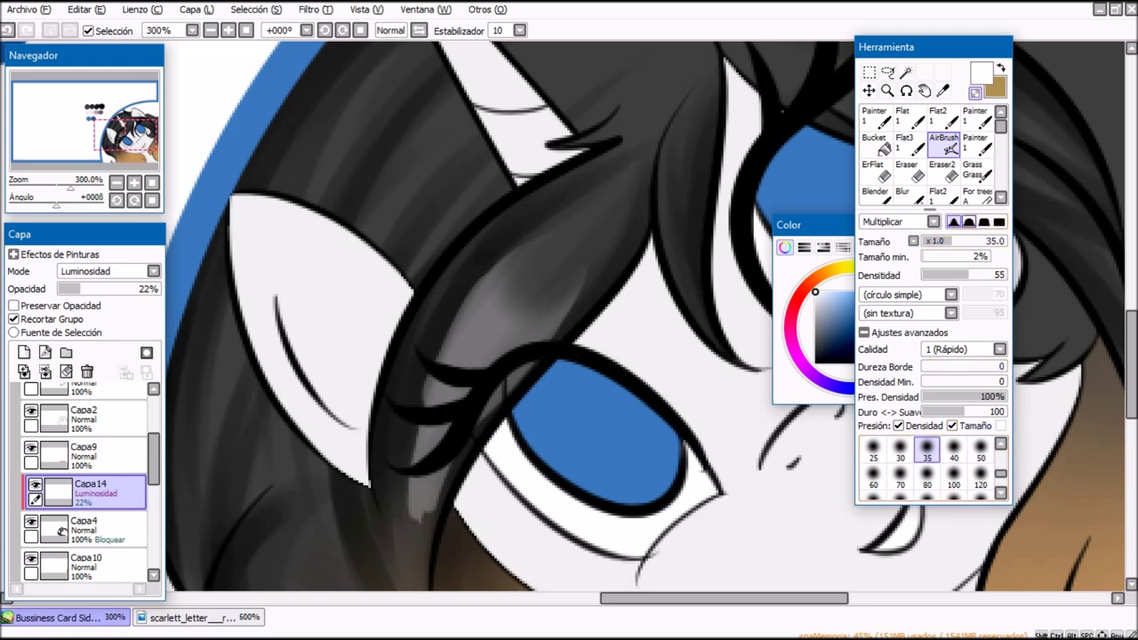
Step: Set the AirBrush to Normal mode with a harder edge shape and erase the highlight on the lower strand
{"action": "left_click", "coordinate": [969, 221]}
{"action": "left_click", "coordinate": [983, 221]}
{"action": "left_click", "coordinate": [897, 221]}
{"action": "left_click", "coordinate": [889, 237]}
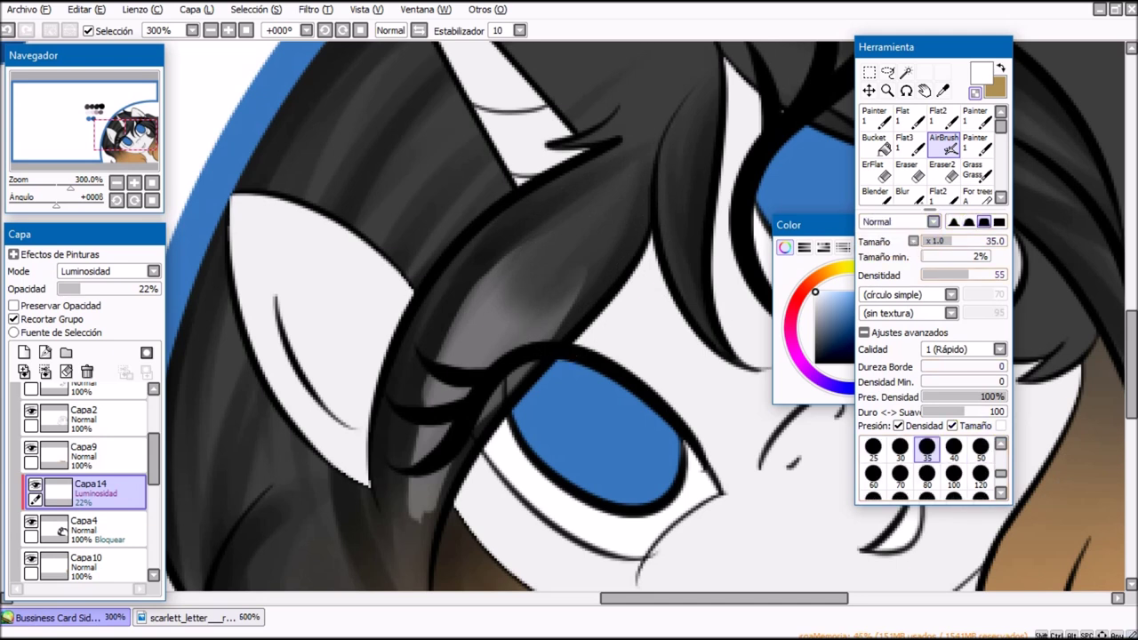
{"action": "mouse_move", "coordinate": [411, 520]}
{"action": "left_mouse_down"}
{"action": "mouse_move", "coordinate": [394, 457]}
{"action": "mouse_move", "coordinate": [434, 500]}
{"action": "left_mouse_up"}
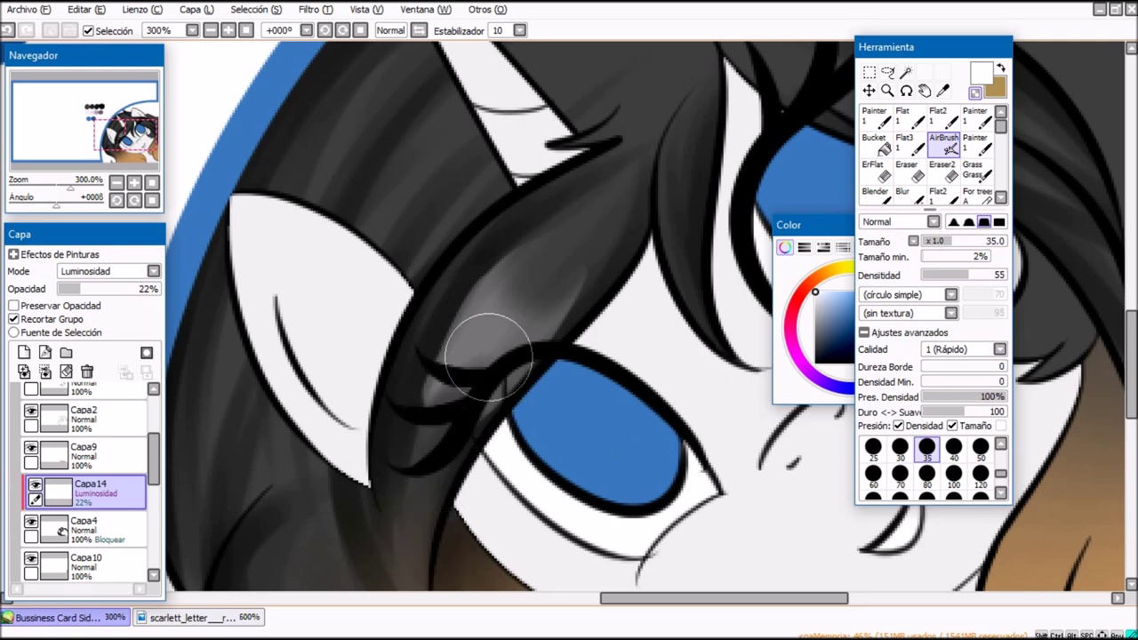
{"action": "left_click", "coordinate": [116, 182]}
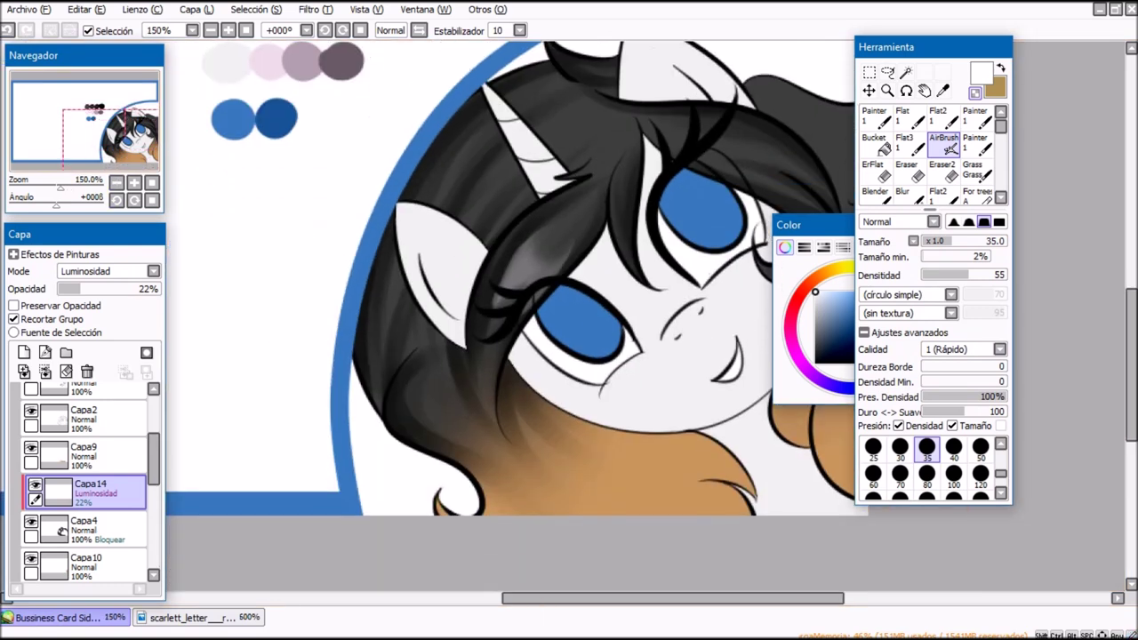
{"action": "left_click", "coordinate": [134, 183]}
{"action": "left_click", "coordinate": [117, 182]}
{"action": "left_click", "coordinate": [117, 182]}
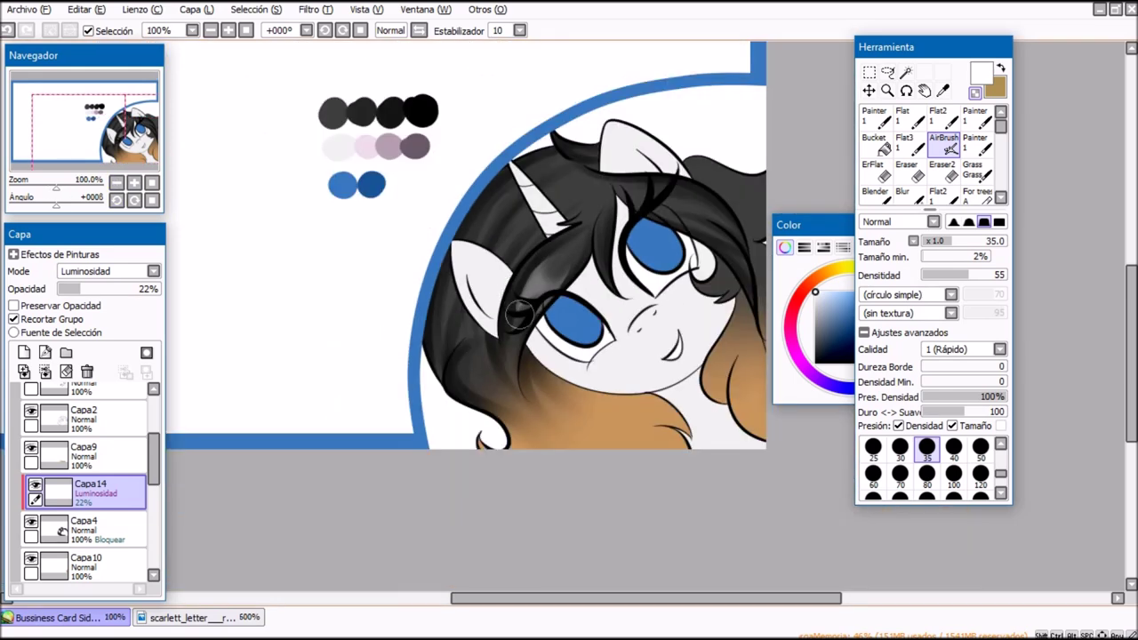
{"action": "left_click", "coordinate": [135, 200]}
{"action": "left_click", "coordinate": [134, 200]}
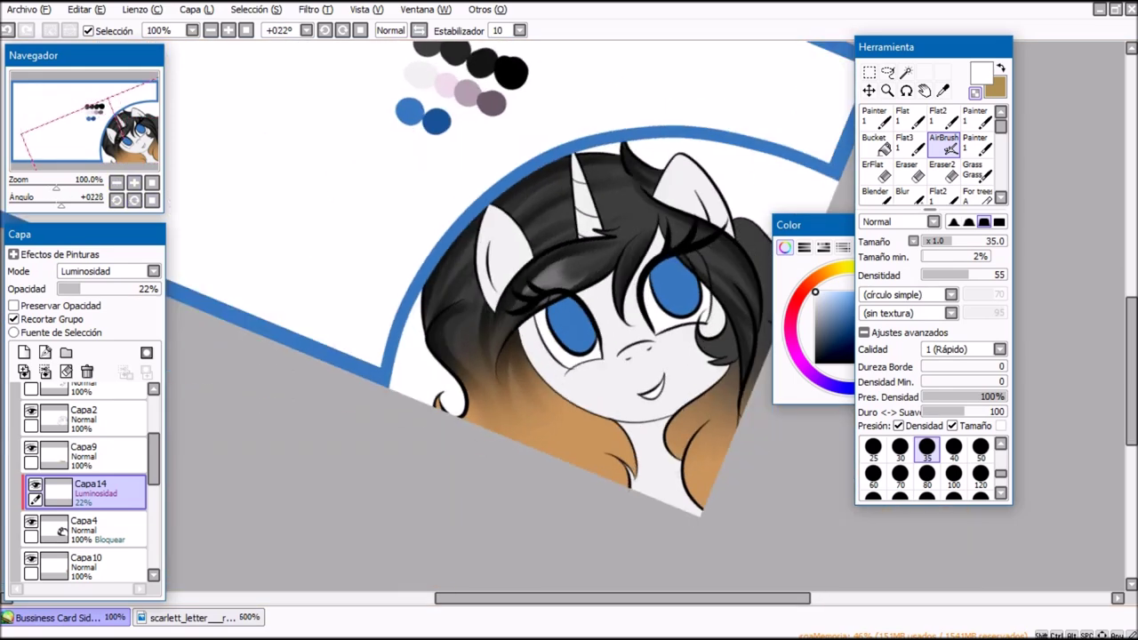
{"action": "left_click", "coordinate": [152, 200]}
Step: Switch to Lineart and add a new layer above the 22% highlight layer, clipped to the hair layer with Recortar Grupo
{"action": "left_click", "coordinate": [134, 182]}
{"action": "left_click", "coordinate": [134, 182]}
{"action": "left_click", "coordinate": [134, 182]}
{"action": "mouse_move", "coordinate": [533, 302]}
{"action": "left_mouse_down"}
{"action": "mouse_move", "coordinate": [569, 356]}
{"action": "mouse_move", "coordinate": [543, 320]}
{"action": "left_mouse_up"}
{"action": "key", "text": "n"}
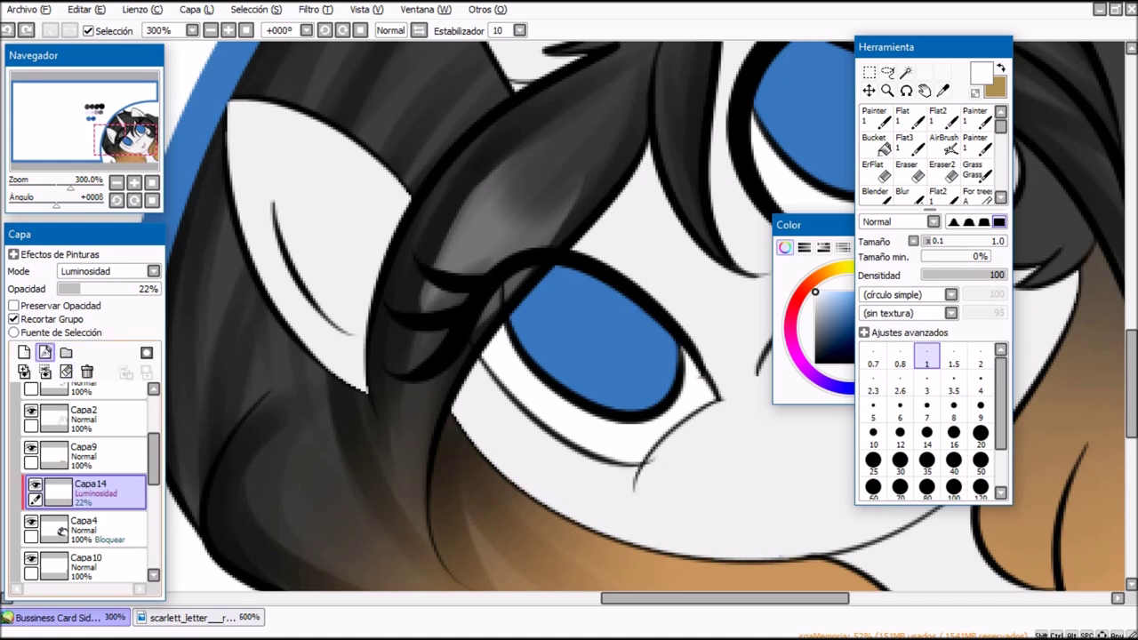
{"action": "left_click", "coordinate": [24, 352]}
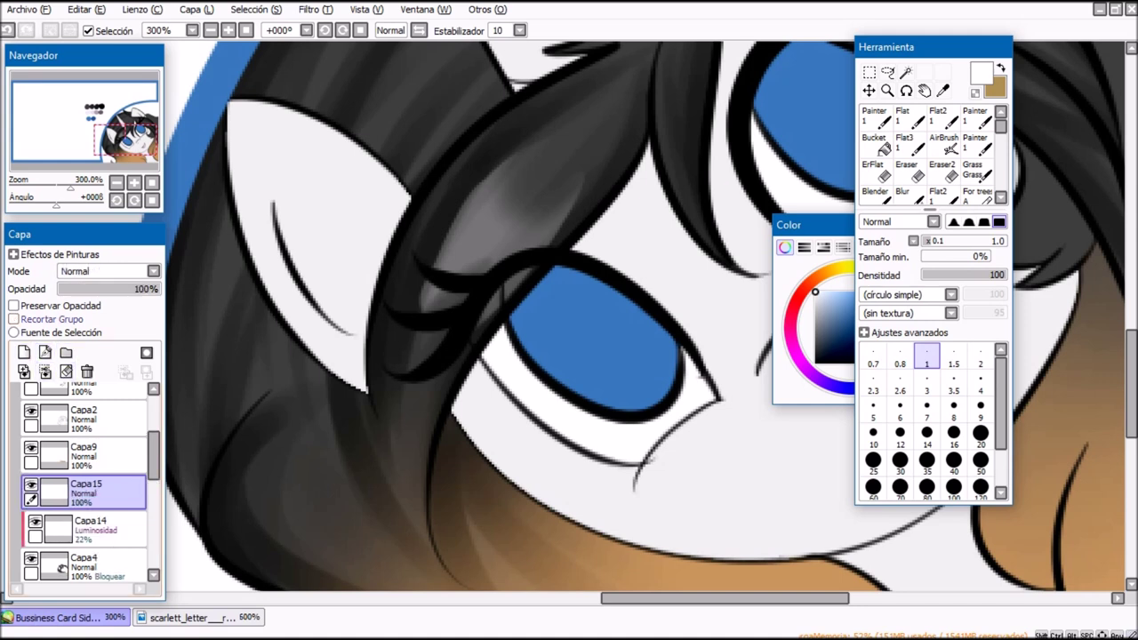
{"action": "left_click", "coordinate": [50, 319]}
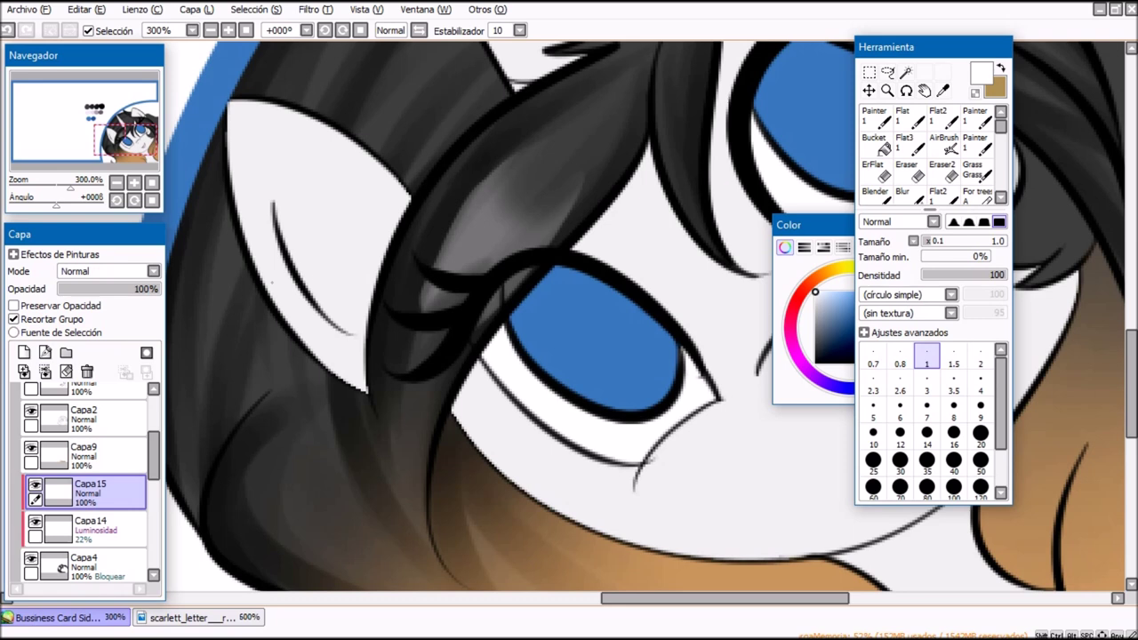
Step: Draw thin white shine lines across the fringe lock above the near eye and along its inner edge at size 2
{"action": "left_click_drag", "start_coordinate": [809, 224], "coordinate": [693, 80]}
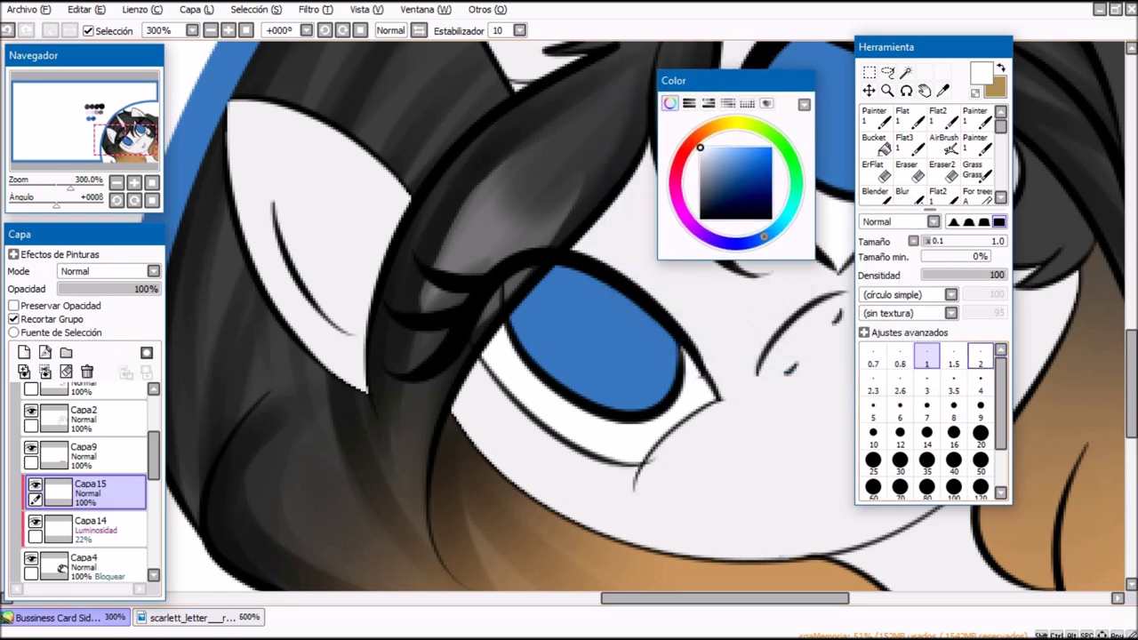
{"action": "key", "text": "bracketright"}
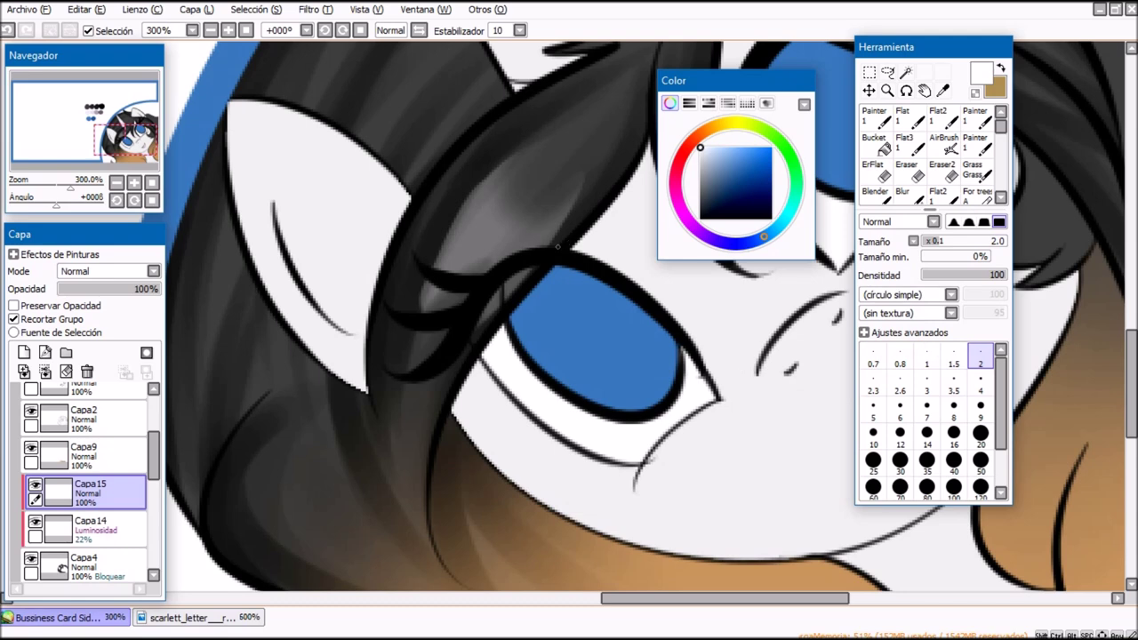
{"action": "left_click", "coordinate": [134, 182]}
{"action": "left_click", "coordinate": [134, 182]}
{"action": "left_click_drag", "start_coordinate": [126, 141], "coordinate": [126, 138]}
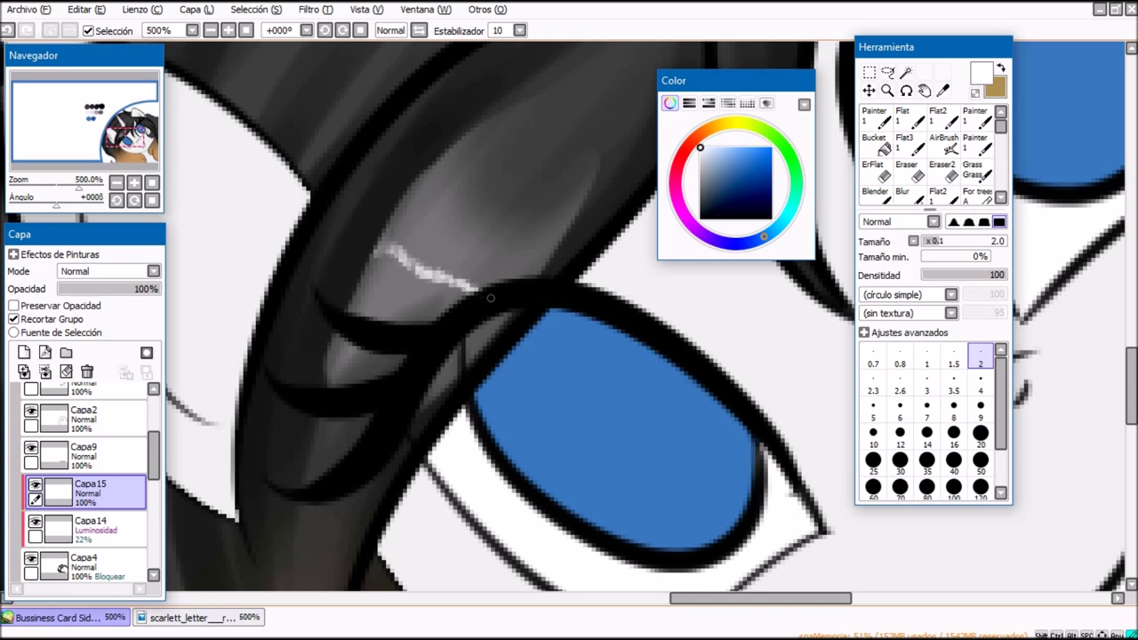
{"action": "mouse_move", "coordinate": [519, 275]}
{"action": "left_mouse_down"}
{"action": "mouse_move", "coordinate": [580, 163]}
{"action": "mouse_move", "coordinate": [534, 272]}
{"action": "left_mouse_up"}
{"action": "left_click_drag", "start_coordinate": [506, 313], "coordinate": [435, 381]}
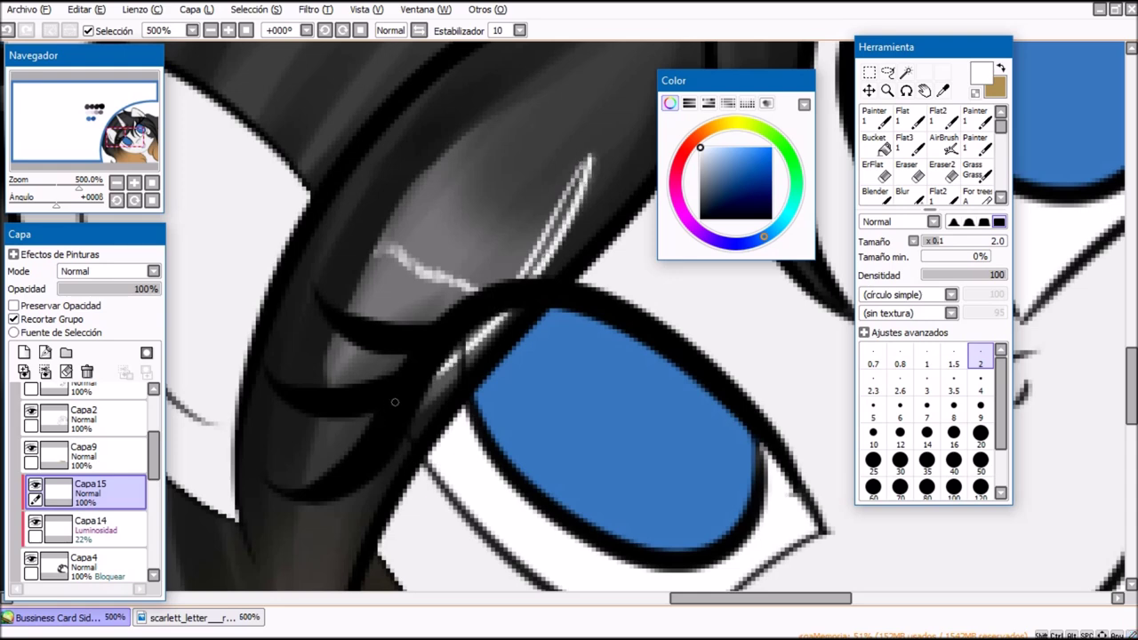
{"action": "left_click_drag", "start_coordinate": [515, 311], "coordinate": [413, 405]}
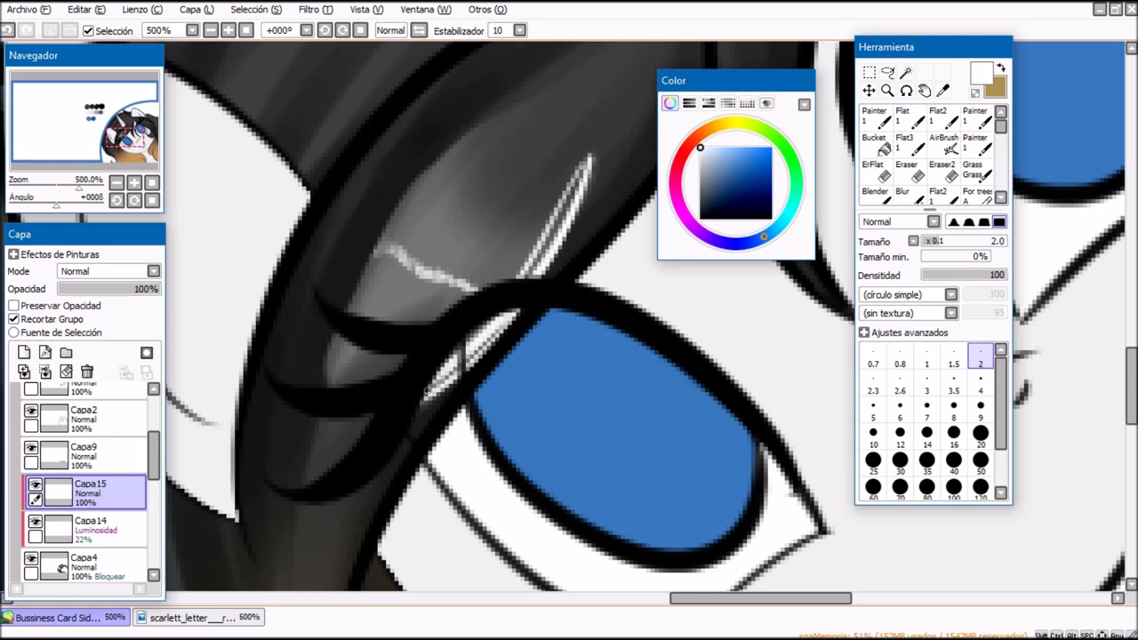
Step: Redraw the thin white shine lines along the fringe lock's inner edge and beside the lashes
{"action": "left_click", "coordinate": [151, 182]}
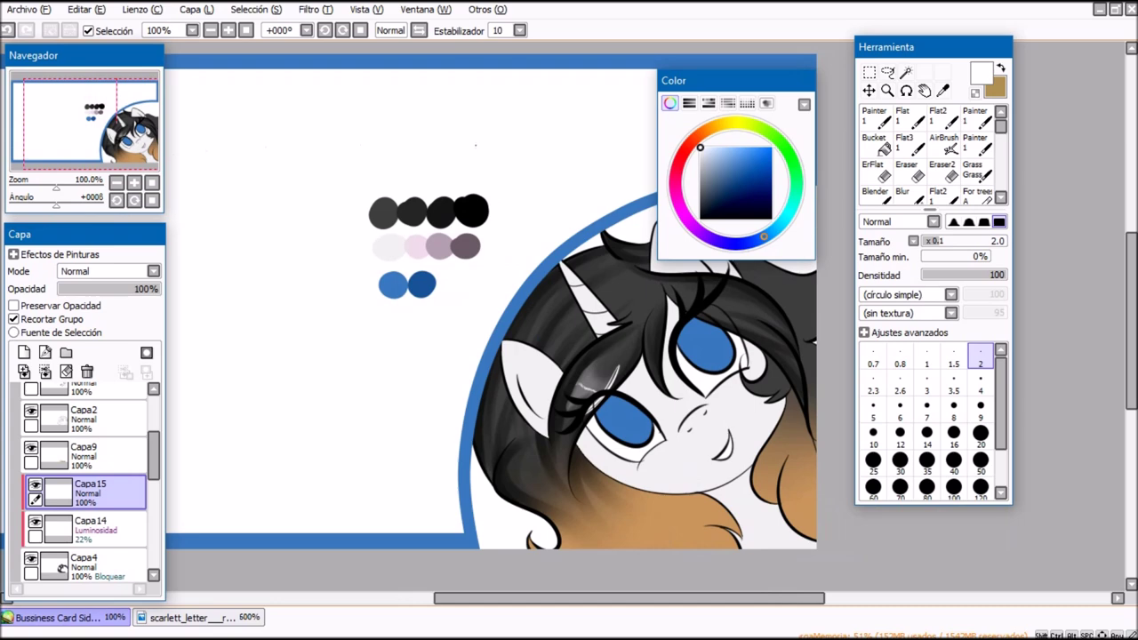
{"action": "left_click_drag", "start_coordinate": [714, 80], "coordinate": [903, 128]}
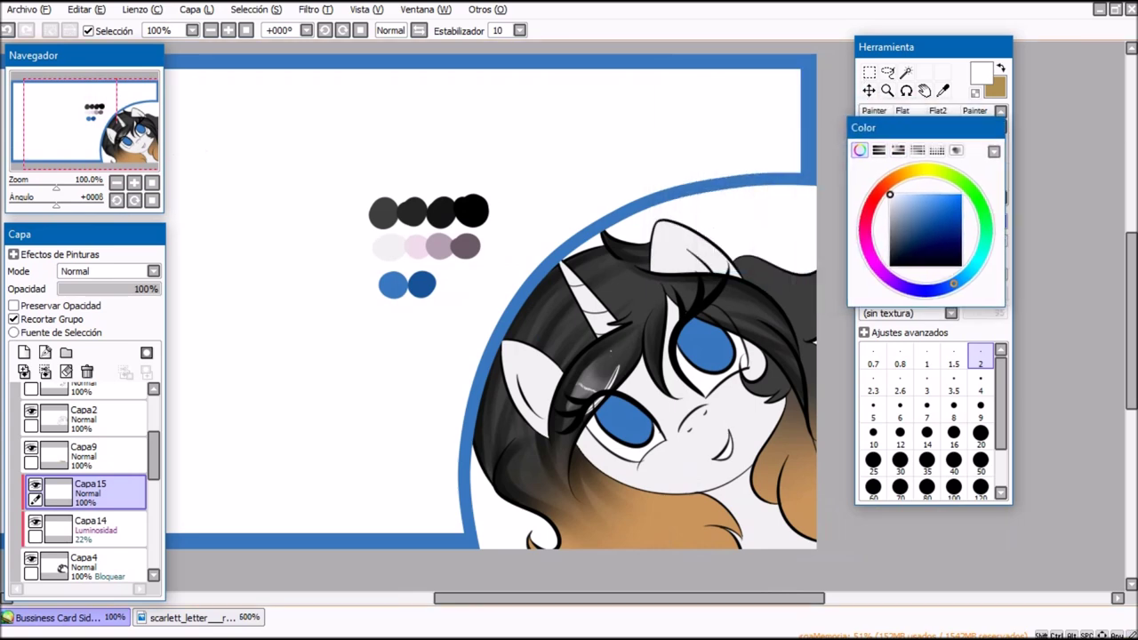
{"action": "left_click", "coordinate": [134, 183]}
{"action": "left_click", "coordinate": [134, 182]}
{"action": "left_click", "coordinate": [134, 183]}
{"action": "left_click", "coordinate": [134, 183]}
{"action": "left_click_drag", "start_coordinate": [131, 145], "coordinate": [124, 138]}
{"action": "key", "text": "d"}
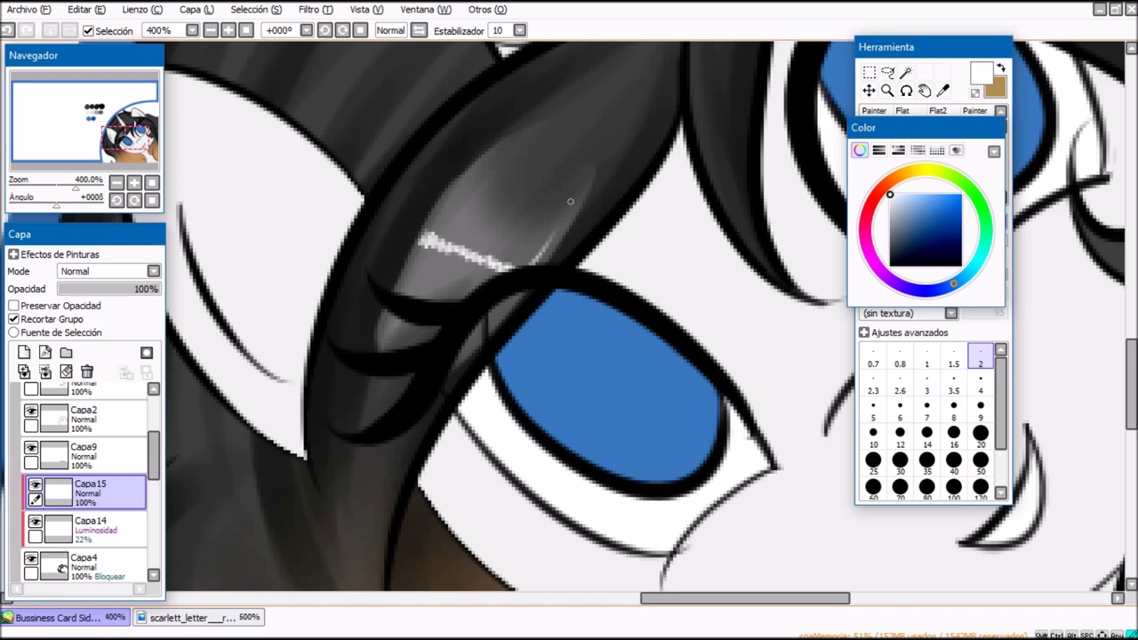
{"action": "left_click_drag", "start_coordinate": [581, 184], "coordinate": [537, 263]}
{"action": "left_click_drag", "start_coordinate": [493, 317], "coordinate": [455, 360]}
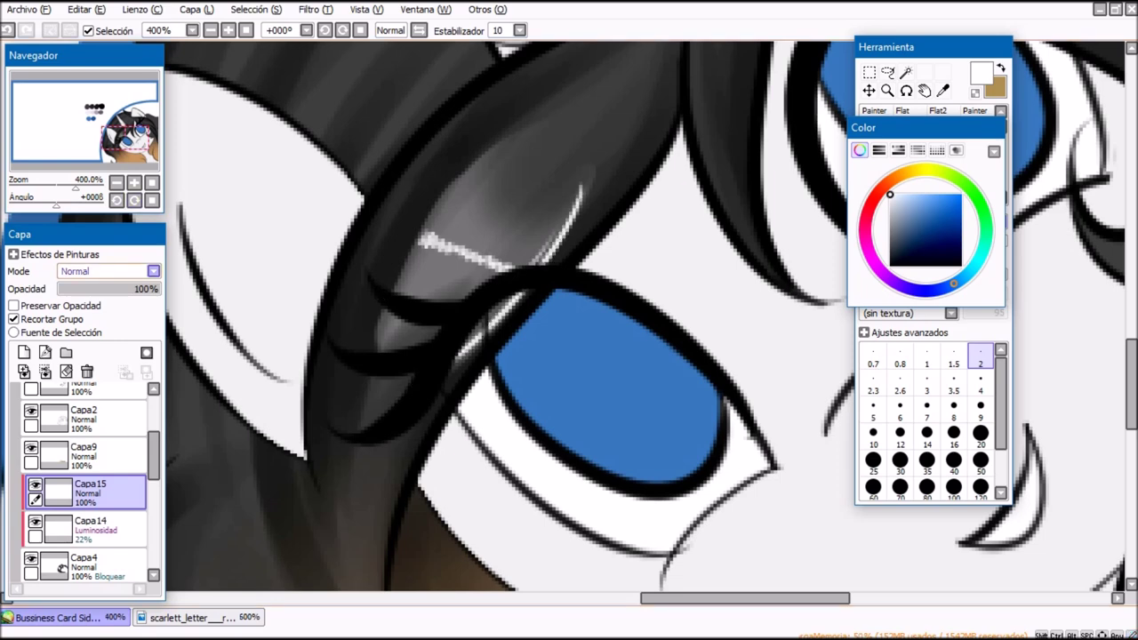
Step: Set the shine-line layer's blending mode to Luminosidad and its opacity to 47%
{"action": "left_click", "coordinate": [107, 271]}
{"action": "left_click", "coordinate": [84, 333]}
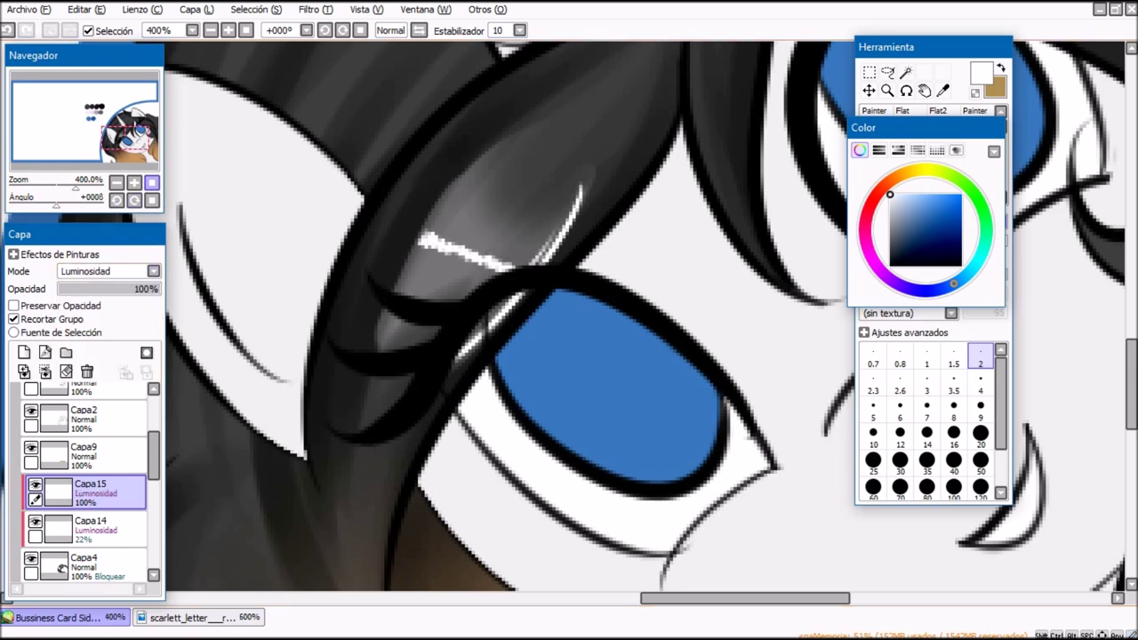
{"action": "left_click", "coordinate": [152, 183]}
{"action": "left_click_drag", "start_coordinate": [676, 338], "coordinate": [459, 332]}
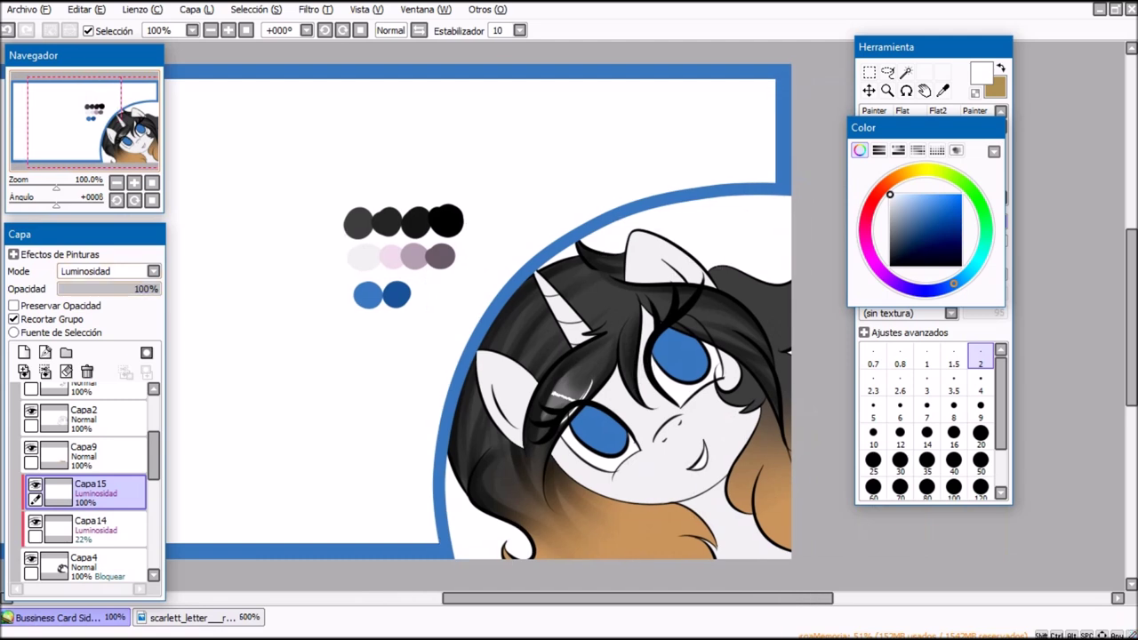
{"action": "left_click_drag", "start_coordinate": [158, 289], "coordinate": [100, 288]}
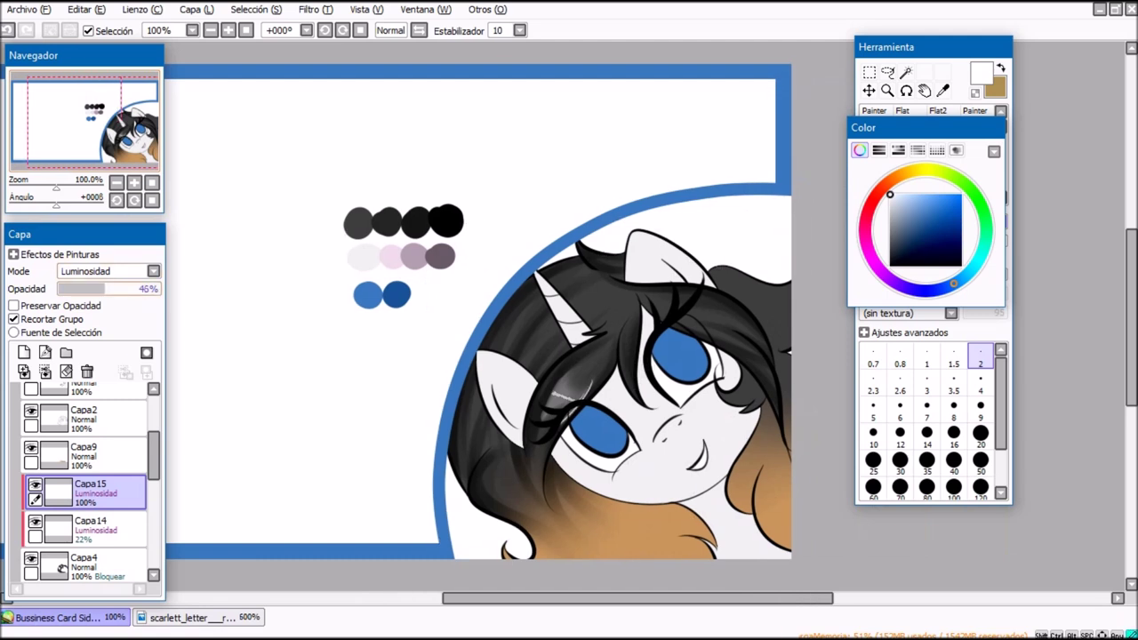
{"action": "left_click_drag", "start_coordinate": [569, 355], "coordinate": [454, 270]}
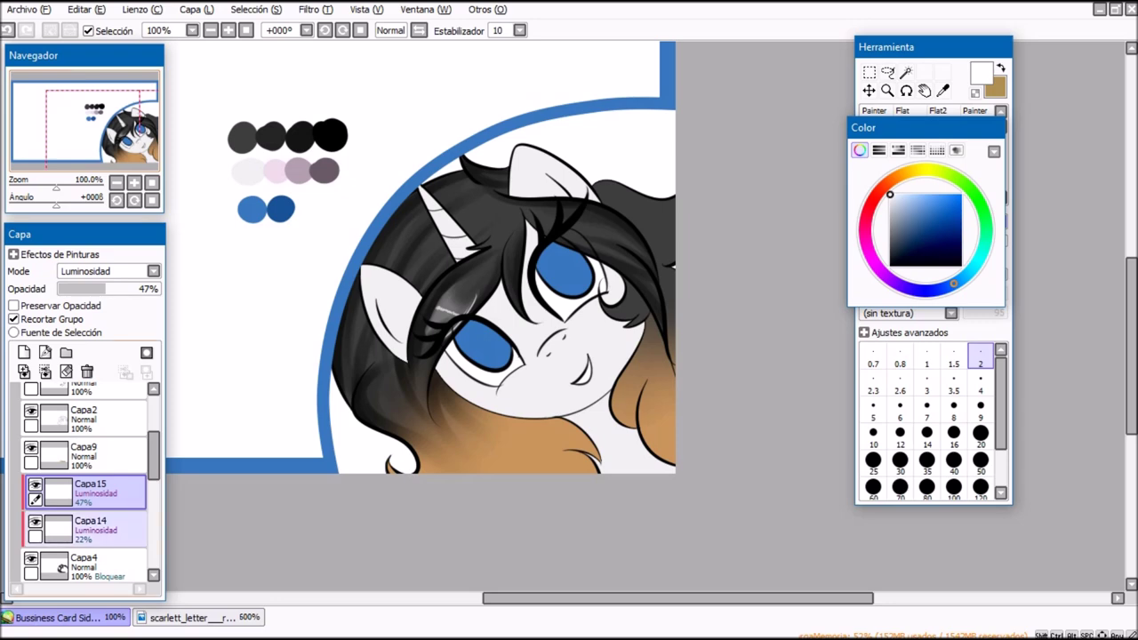
Step: On the 22% Luminosidad layer, paint broad white highlights over the mane behind and above the near ear with Lineart at size 20
{"action": "left_click", "coordinate": [103, 530]}
{"action": "scroll", "coordinate": [560, 320], "scroll_direction": "up", "scroll_amount": 3}
{"action": "left_click_drag", "start_coordinate": [355, 391], "coordinate": [638, 322]}
{"action": "left_click", "coordinate": [980, 434]}
{"action": "left_click_drag", "start_coordinate": [335, 350], "coordinate": [357, 454]}
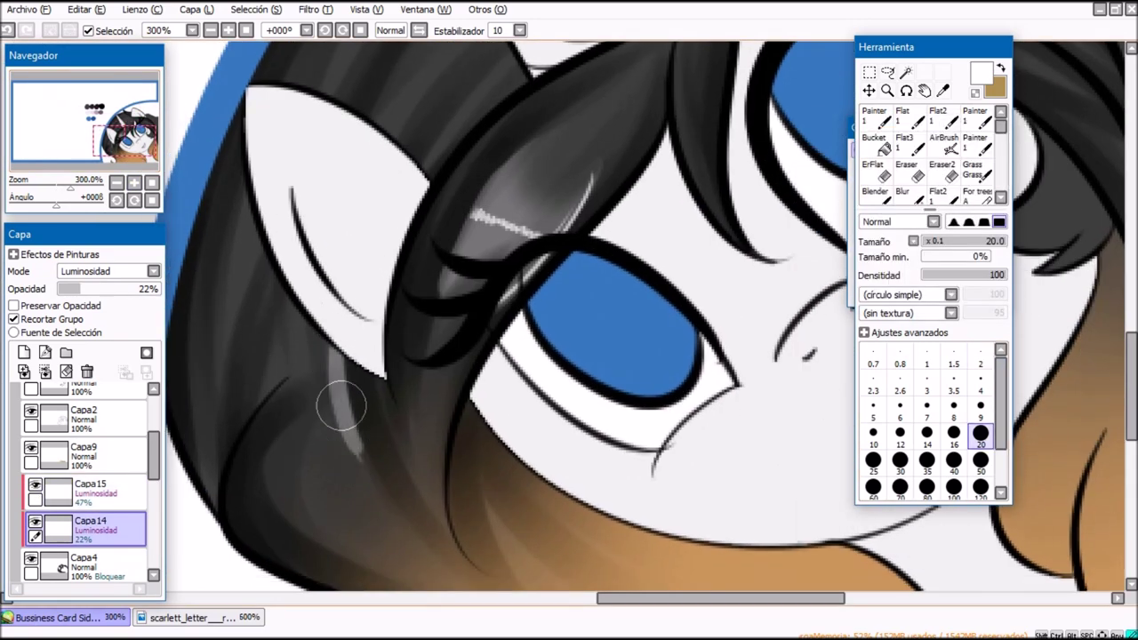
{"action": "scroll", "coordinate": [229, 310], "scroll_direction": "down", "scroll_amount": 3}
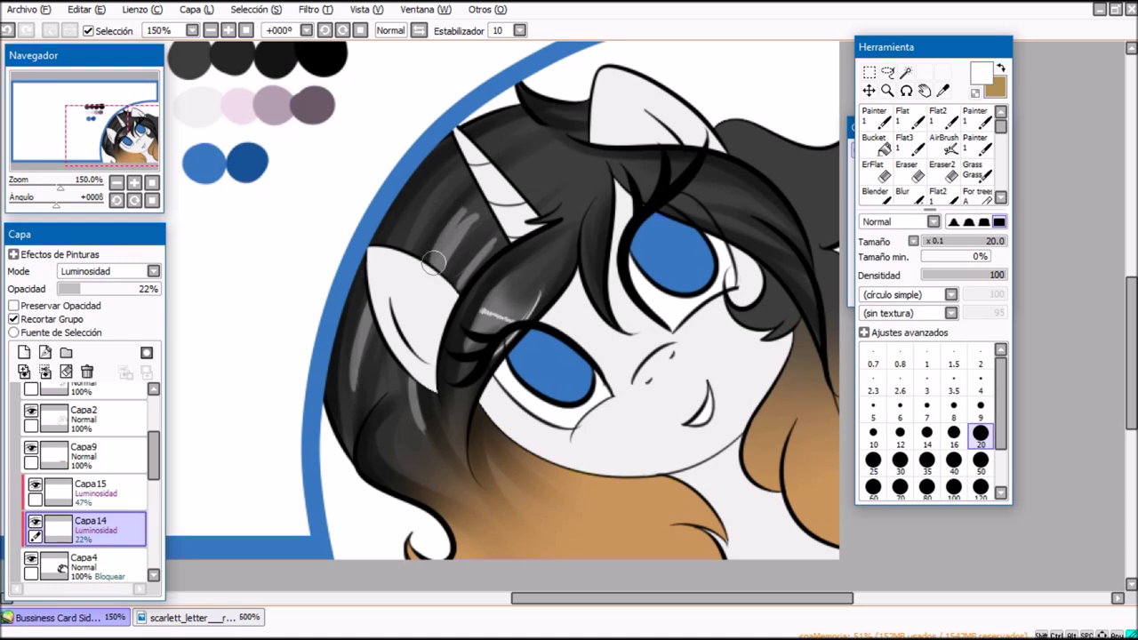
{"action": "left_click_drag", "start_coordinate": [412, 234], "coordinate": [434, 183]}
{"action": "left_click_drag", "start_coordinate": [573, 111], "coordinate": [564, 112]}
{"action": "left_click_drag", "start_coordinate": [569, 116], "coordinate": [470, 116]}
{"action": "left_click_drag", "start_coordinate": [495, 241], "coordinate": [501, 311]}
Step: Paint white highlights on the fringe sweeping over the far eye, undoing the unwanted strokes
{"action": "left_click_drag", "start_coordinate": [686, 248], "coordinate": [623, 218]}
{"action": "key", "text": "ctrl+z"}
{"action": "key", "text": "ctrl+z"}
{"action": "left_click_drag", "start_coordinate": [683, 248], "coordinate": [622, 218]}
{"action": "left_click_drag", "start_coordinate": [619, 190], "coordinate": [684, 226]}
{"action": "key", "text": "ctrl+z"}
{"action": "key", "text": "ctrl+z"}
Step: Fade the mane highlights around the near ear and horn using the AirBrush with transparent colour, a softer edge shape and size 20
{"action": "double_click", "coordinate": [134, 182]}
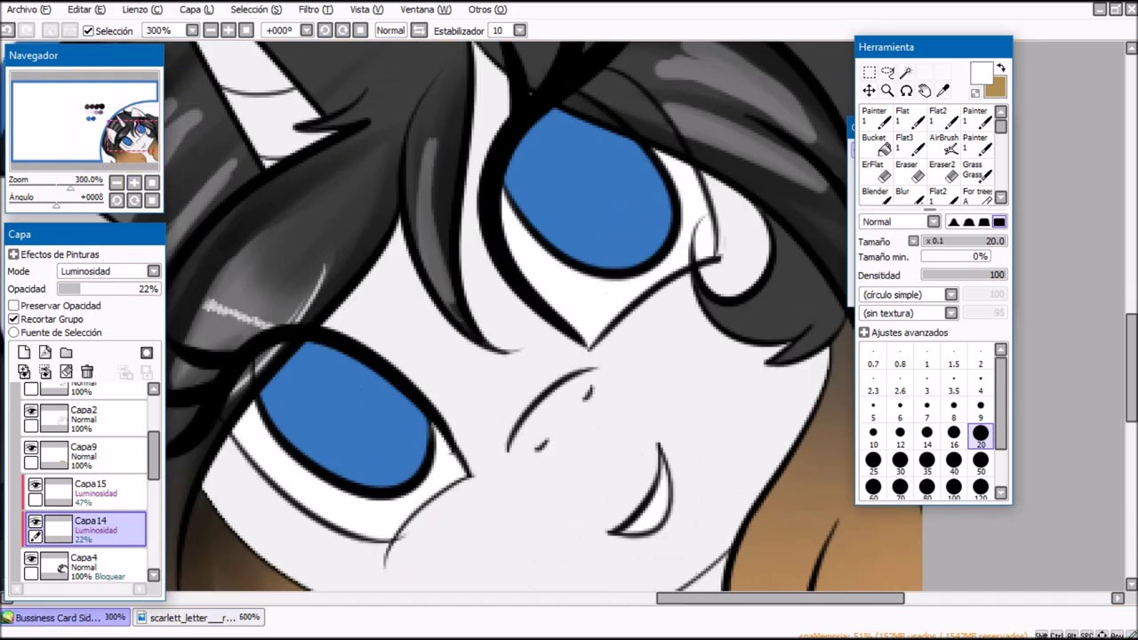
{"action": "left_click", "coordinate": [127, 138]}
{"action": "left_click_drag", "start_coordinate": [851, 127], "coordinate": [700, 106]}
{"action": "left_click", "coordinate": [944, 145]}
{"action": "left_click", "coordinate": [969, 222]}
{"action": "left_click", "coordinate": [980, 448]}
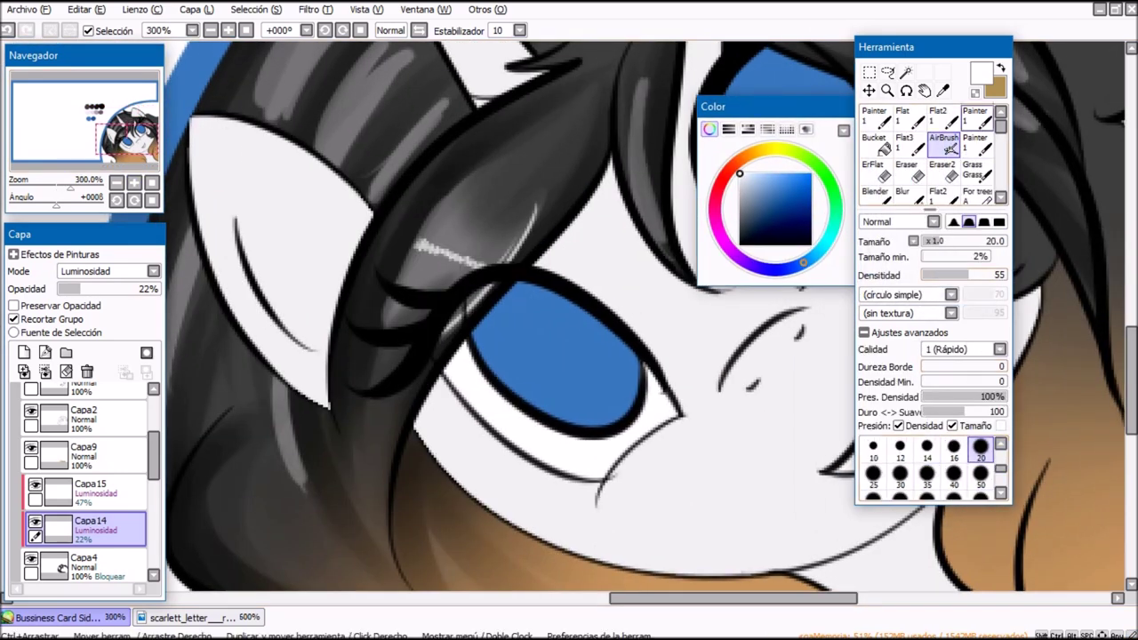
{"action": "scroll", "coordinate": [293, 373], "scroll_direction": "left", "scroll_amount": 3}
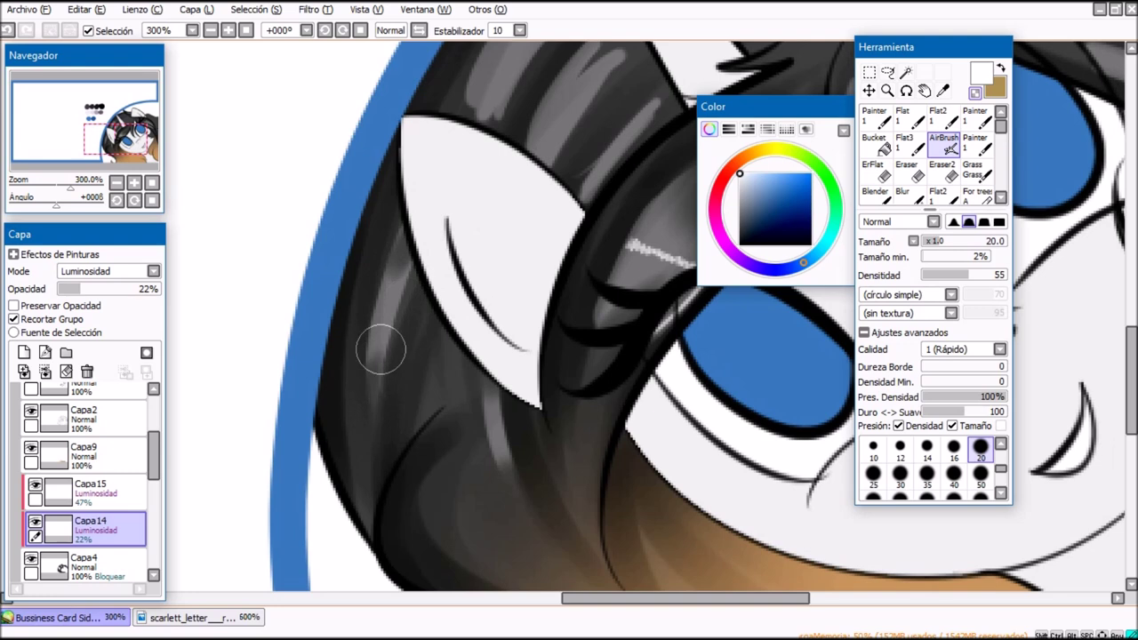
{"action": "scroll", "coordinate": [380, 349], "scroll_direction": "up", "scroll_amount": 2}
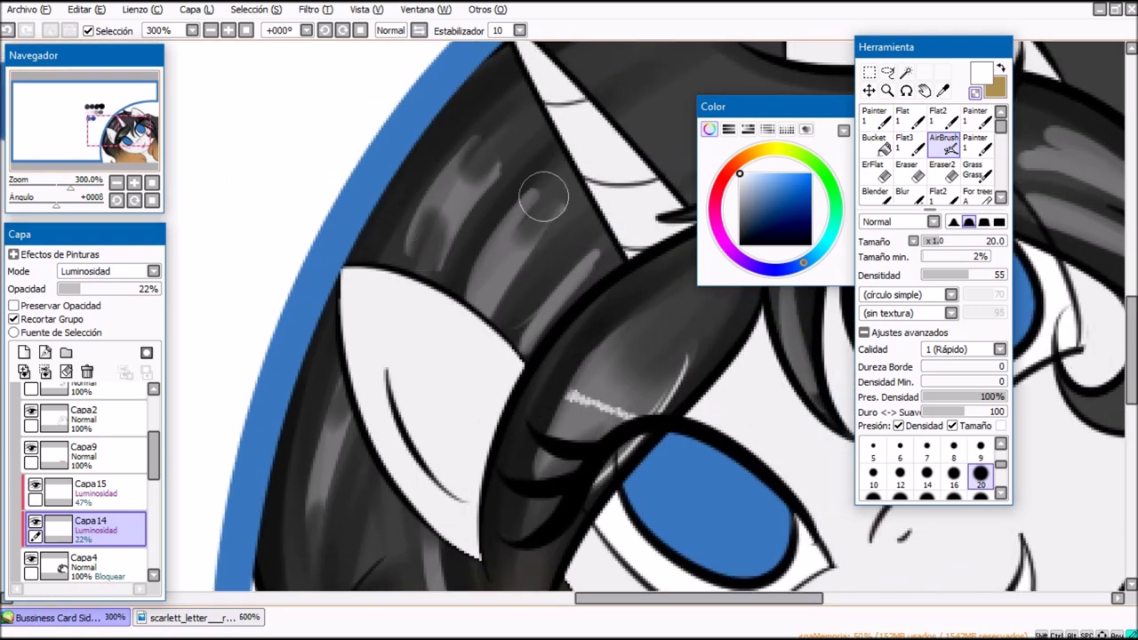
{"action": "scroll", "coordinate": [469, 317], "scroll_direction": "down", "scroll_amount": 1}
{"action": "scroll", "coordinate": [469, 317], "scroll_direction": "right", "scroll_amount": 2}
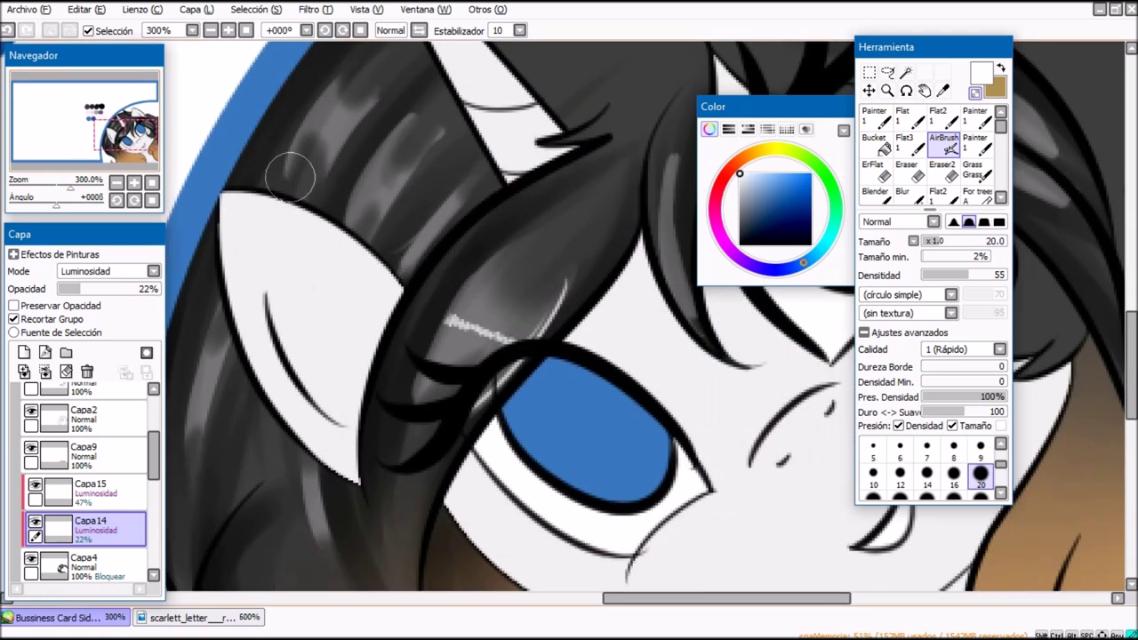
Step: Soften the ends of the highlight on the hair strand between the eyes with the transparent AirBrush at size 9
{"action": "left_click", "coordinate": [116, 182]}
{"action": "left_click", "coordinate": [116, 182]}
{"action": "left_click", "coordinate": [134, 183]}
{"action": "left_click", "coordinate": [134, 183]}
{"action": "left_click", "coordinate": [135, 182]}
{"action": "left_click_drag", "start_coordinate": [139, 136], "coordinate": [137, 133]}
{"action": "left_click", "coordinate": [980, 449]}
{"action": "left_click_drag", "start_coordinate": [432, 133], "coordinate": [432, 157]}
{"action": "mouse_move", "coordinate": [450, 326]}
{"action": "left_mouse_down"}
{"action": "mouse_move", "coordinate": [440, 297]}
{"action": "mouse_move", "coordinate": [456, 345]}
{"action": "left_mouse_up"}
Step: Fade the highlights on the fringe over the far eye with the transparent AirBrush at size 20
{"action": "left_click", "coordinate": [116, 183]}
{"action": "left_click_drag", "start_coordinate": [139, 134], "coordinate": [158, 126]}
{"action": "left_click", "coordinate": [981, 476]}
{"action": "left_click_drag", "start_coordinate": [322, 243], "coordinate": [347, 246]}
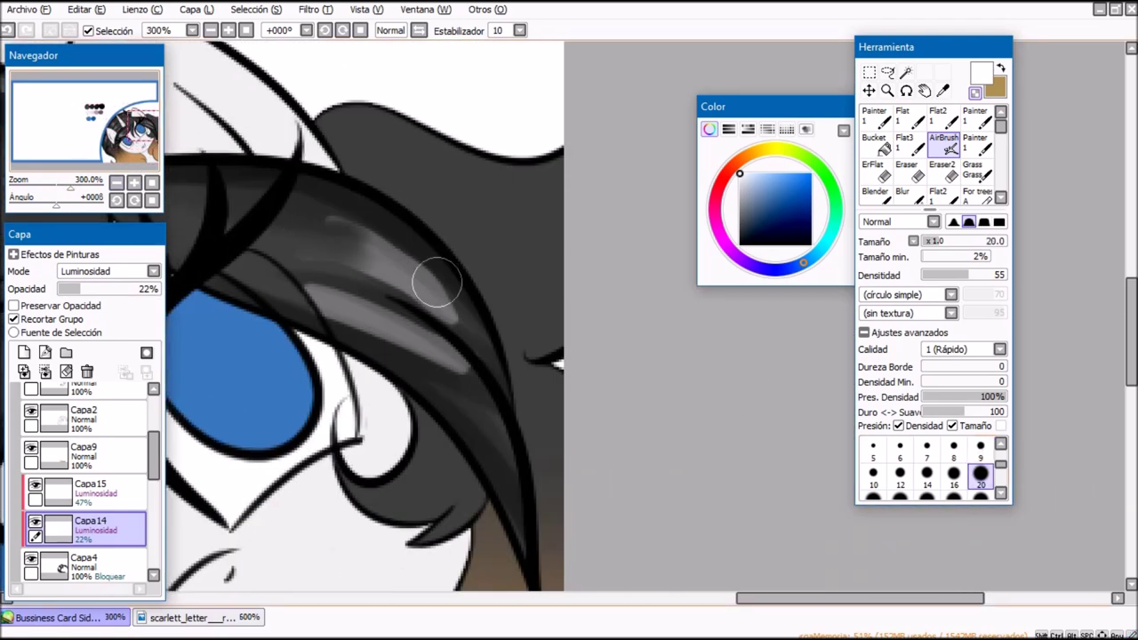
{"action": "scroll", "coordinate": [178, 166], "scroll_direction": "down", "scroll_amount": 3}
{"action": "scroll", "coordinate": [184, 166], "scroll_direction": "up", "scroll_amount": 2}
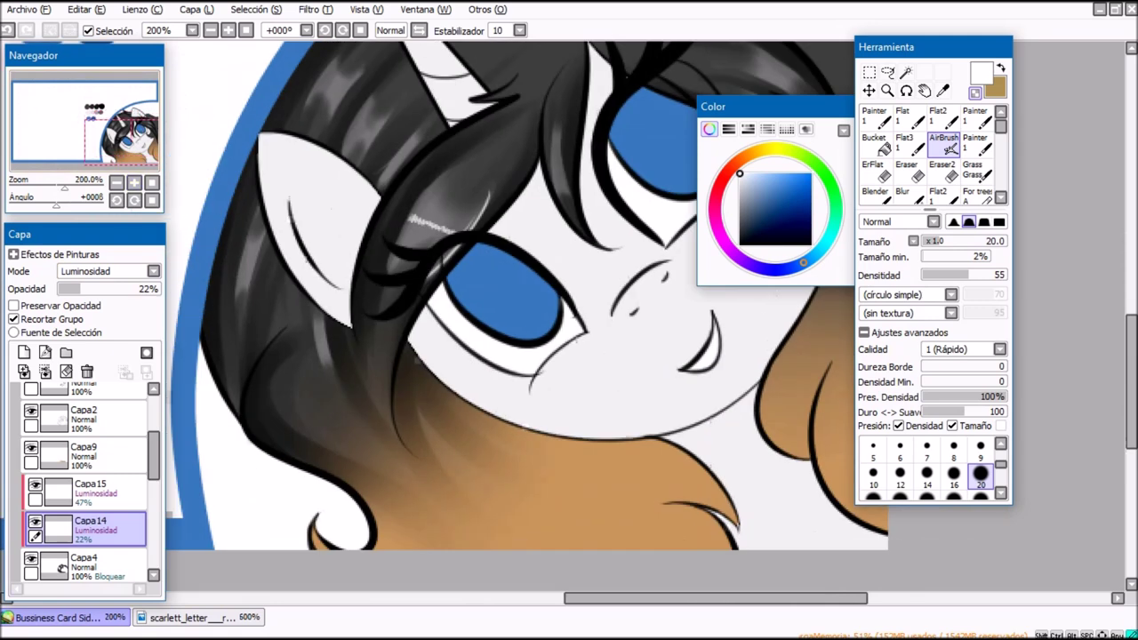
Step: On the 47% Luminosidad layer, draw thin white shine lines on the mane behind the near ear with Lineart at size 4
{"action": "left_click", "coordinate": [134, 183]}
{"action": "left_click", "coordinate": [97, 493]}
{"action": "left_click", "coordinate": [119, 138]}
{"action": "key", "text": "n"}
{"action": "left_click", "coordinate": [980, 383]}
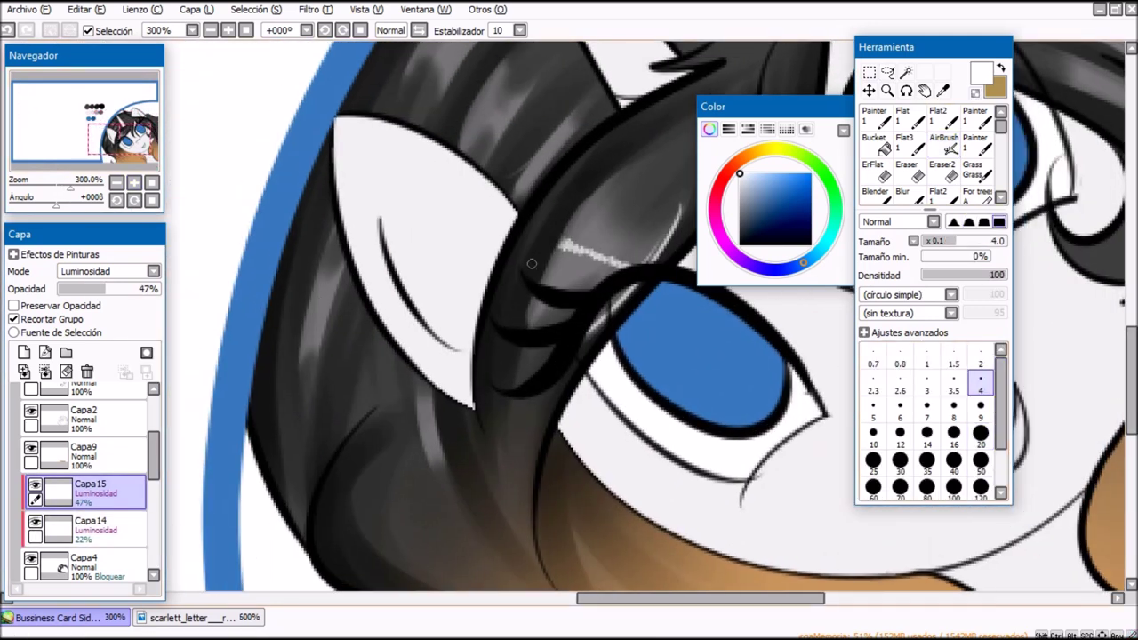
{"action": "key", "text": "ctrl+z"}
{"action": "mouse_move", "coordinate": [319, 311]}
{"action": "left_mouse_down"}
{"action": "mouse_move", "coordinate": [324, 378]}
{"action": "mouse_move", "coordinate": [345, 260]}
{"action": "mouse_move", "coordinate": [324, 392]}
{"action": "left_mouse_up"}
{"action": "left_click_drag", "start_coordinate": [423, 430], "coordinate": [451, 473]}
Step: Draw thin white shine lines over the mane highlights between the near ear and the horn
{"action": "left_click_drag", "start_coordinate": [129, 138], "coordinate": [125, 127]}
{"action": "left_click_drag", "start_coordinate": [364, 252], "coordinate": [384, 260]}
{"action": "mouse_move", "coordinate": [419, 233]}
{"action": "left_mouse_down"}
{"action": "mouse_move", "coordinate": [359, 334]}
{"action": "mouse_move", "coordinate": [428, 326]}
{"action": "left_mouse_up"}
{"action": "mouse_move", "coordinate": [462, 290]}
{"action": "left_mouse_down"}
{"action": "mouse_move", "coordinate": [414, 383]}
{"action": "mouse_move", "coordinate": [480, 365]}
{"action": "left_mouse_up"}
{"action": "left_click_drag", "start_coordinate": [504, 333], "coordinate": [444, 419]}
Step: Draw thin white shine lines on the strand between the eyes and on the fringe over the far eye
{"action": "left_click_drag", "start_coordinate": [124, 127], "coordinate": [150, 127]}
{"action": "left_click_drag", "start_coordinate": [229, 372], "coordinate": [241, 380]}
{"action": "left_click_drag", "start_coordinate": [238, 325], "coordinate": [258, 418]}
{"action": "left_click_drag", "start_coordinate": [551, 289], "coordinate": [606, 303]}
{"action": "mouse_move", "coordinate": [548, 261]}
{"action": "left_mouse_down"}
{"action": "mouse_move", "coordinate": [565, 250]}
{"action": "mouse_move", "coordinate": [569, 225]}
{"action": "left_mouse_up"}
{"action": "left_click_drag", "start_coordinate": [514, 192], "coordinate": [619, 266]}
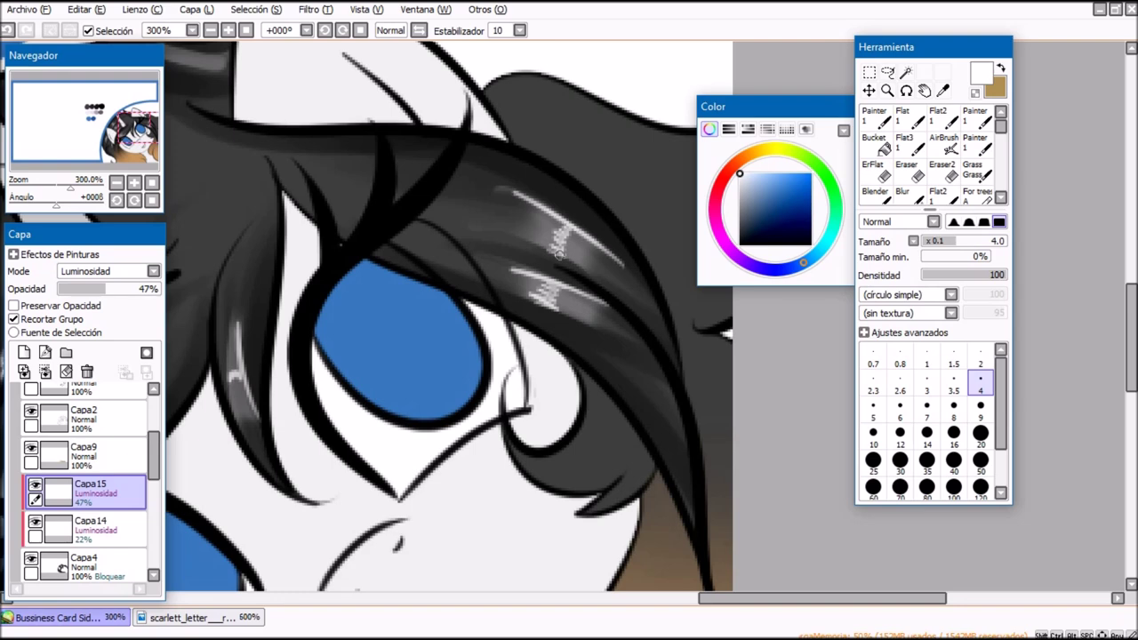
{"action": "left_click", "coordinate": [152, 182]}
Step: Identify the orange hair-tip layer by toggling its visibility and turn on Preservar Opacidad for it
{"action": "left_click", "coordinate": [133, 127]}
{"action": "left_click_drag", "start_coordinate": [154, 458], "coordinate": [153, 423]}
{"action": "left_click", "coordinate": [32, 457]}
{"action": "left_click", "coordinate": [31, 457]}
{"action": "left_click", "coordinate": [96, 465]}
{"action": "left_click", "coordinate": [44, 306]}
Step: Sample the orange hair colour and paint a row of tan, light brown, brown and dark red swatches below the blue ones at size 20
{"action": "right_click", "coordinate": [534, 512]}
{"action": "left_click", "coordinate": [96, 432]}
{"action": "left_click", "coordinate": [980, 434]}
{"action": "left_click_drag", "start_coordinate": [289, 305], "coordinate": [370, 310]}
{"action": "left_click", "coordinate": [769, 196]}
{"action": "left_click", "coordinate": [739, 161]}
{"action": "key", "text": "ctrl+z"}
{"action": "left_click", "coordinate": [733, 166]}
{"action": "left_click", "coordinate": [772, 220]}
{"action": "key", "text": "ctrl+z"}
Step: Select the opacity-locked orange hair layer Capa9 and switch to the Brush tool
{"action": "left_click_drag", "start_coordinate": [154, 423], "coordinate": [154, 461]}
{"action": "left_click", "coordinate": [96, 436]}
{"action": "left_click_drag", "start_coordinate": [534, 498], "coordinate": [528, 453]}
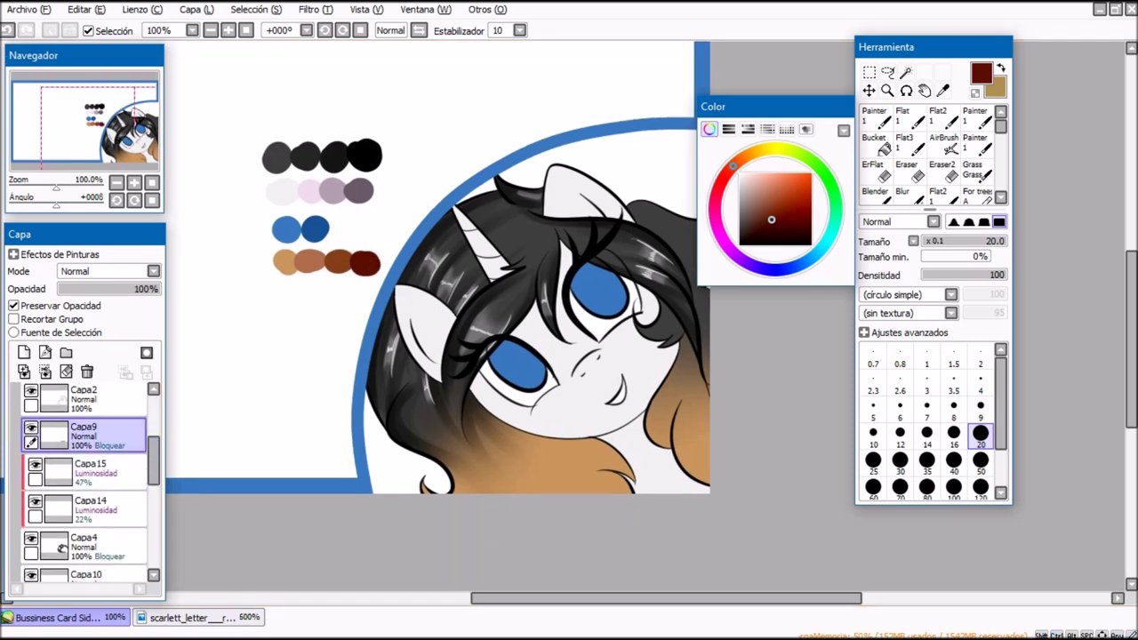
{"action": "scroll", "coordinate": [237, 276], "scroll_direction": "up", "scroll_amount": 1}
{"action": "left_click_drag", "start_coordinate": [236, 276], "coordinate": [221, 117]}
{"action": "left_click", "coordinate": [1000, 197]}
{"action": "left_click", "coordinate": [876, 171]}
Step: Try shading the near orange hair tips in dark red with the Brush at sizes 25 and 120
{"action": "left_click_drag", "start_coordinate": [442, 328], "coordinate": [504, 369]}
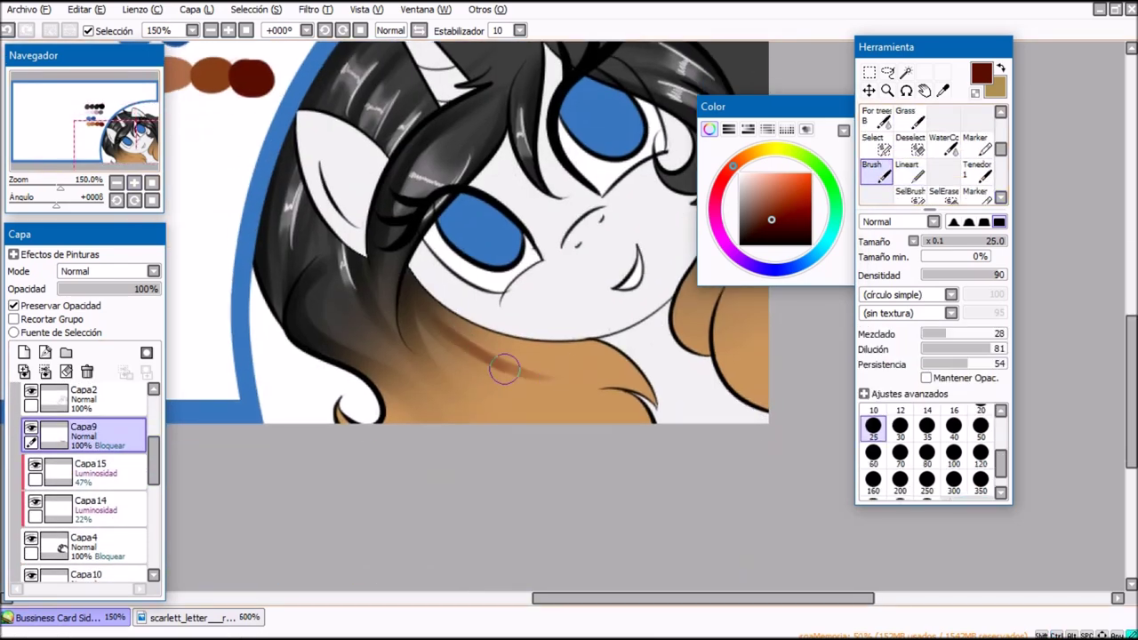
{"action": "key", "text": "ctrl+z"}
{"action": "left_click", "coordinate": [980, 481]}
{"action": "left_click", "coordinate": [980, 454]}
{"action": "left_click_drag", "start_coordinate": [434, 317], "coordinate": [704, 442]}
{"action": "left_click_drag", "start_coordinate": [427, 345], "coordinate": [533, 534]}
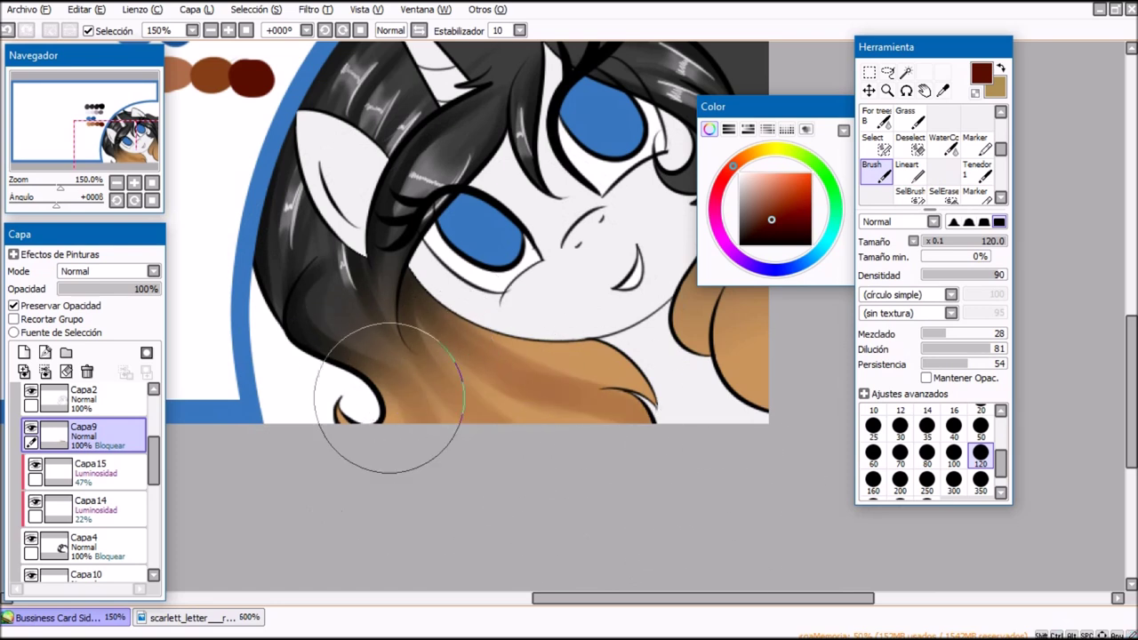
{"action": "left_click_drag", "start_coordinate": [388, 397], "coordinate": [506, 428]}
Step: Sample the brown swatch and shade the near orange hair tips with broad Brush strokes at size 70
{"action": "left_click", "coordinate": [316, 106], "text": "alt"}
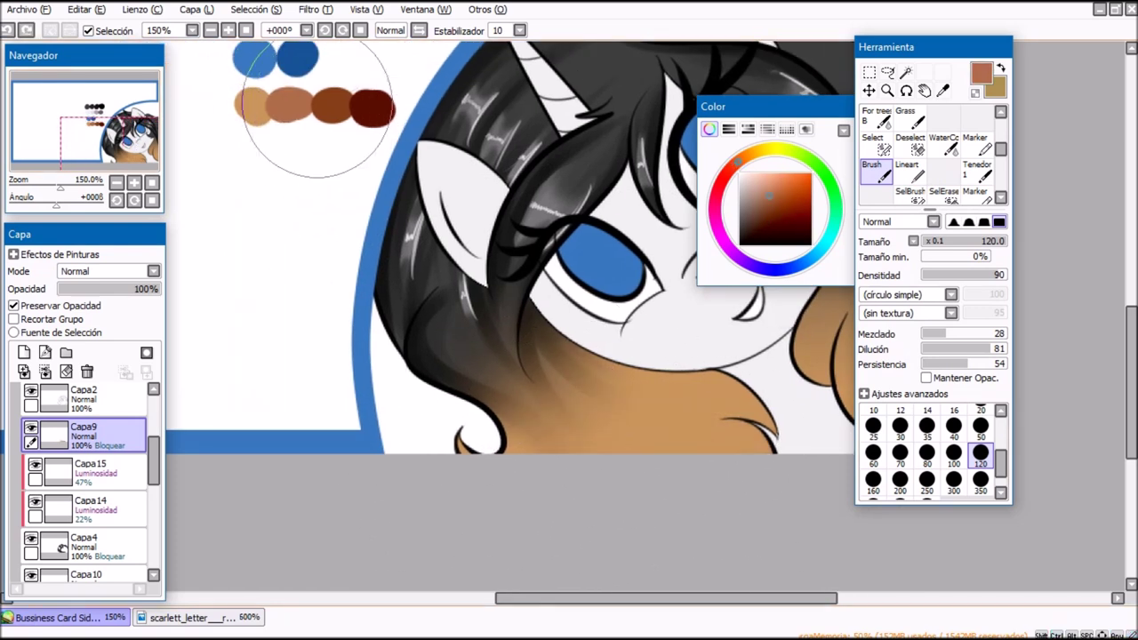
{"action": "left_click", "coordinate": [326, 110], "text": "alt"}
{"action": "left_click", "coordinate": [900, 454]}
{"action": "mouse_move", "coordinate": [610, 369]}
{"action": "left_mouse_down"}
{"action": "mouse_move", "coordinate": [650, 418]}
{"action": "mouse_move", "coordinate": [663, 409]}
{"action": "mouse_move", "coordinate": [655, 472]}
{"action": "mouse_move", "coordinate": [636, 425]}
{"action": "left_mouse_up"}
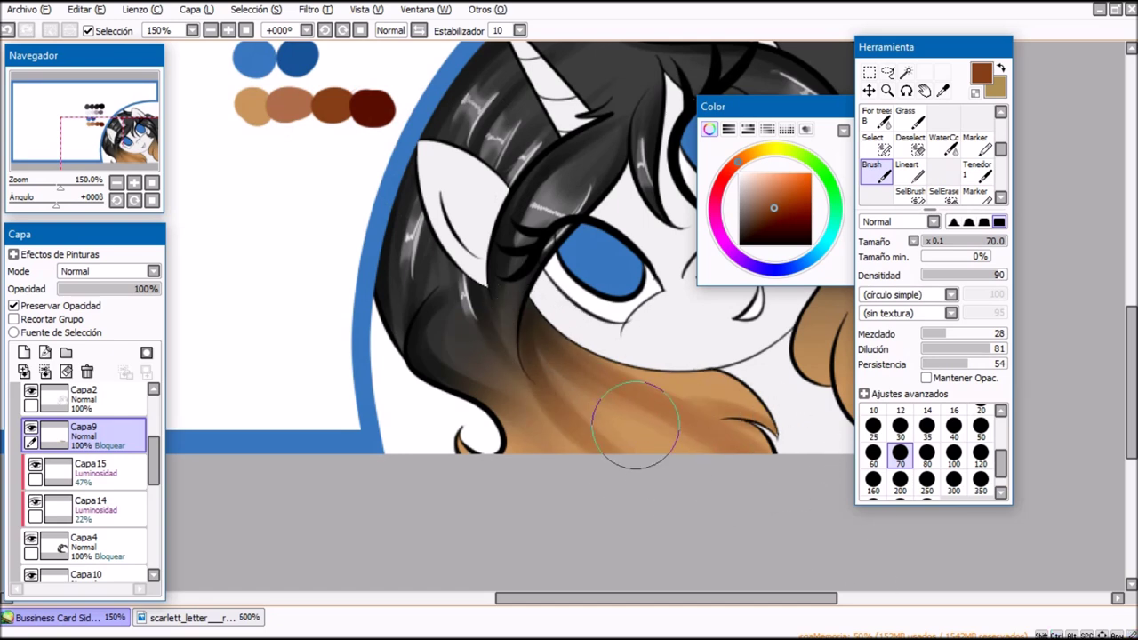
Step: Sample the dark red swatch and paint strand-shaped shading along the near orange hair tips with the Brush at size 30
{"action": "left_click", "coordinate": [370, 110], "text": "alt"}
{"action": "left_click", "coordinate": [899, 428]}
{"action": "left_click_drag", "start_coordinate": [562, 359], "coordinate": [773, 439]}
{"action": "mouse_move", "coordinate": [537, 360]}
{"action": "left_mouse_down"}
{"action": "mouse_move", "coordinate": [569, 427]}
{"action": "mouse_move", "coordinate": [601, 452]}
{"action": "left_mouse_up"}
{"action": "left_click_drag", "start_coordinate": [546, 405], "coordinate": [506, 456]}
{"action": "left_click_drag", "start_coordinate": [565, 372], "coordinate": [652, 428]}
{"action": "left_click_drag", "start_coordinate": [539, 332], "coordinate": [657, 382]}
{"action": "left_click_drag", "start_coordinate": [530, 363], "coordinate": [569, 449]}
{"action": "mouse_move", "coordinate": [492, 388]}
{"action": "left_mouse_down"}
{"action": "mouse_move", "coordinate": [532, 452]}
{"action": "mouse_move", "coordinate": [506, 451]}
{"action": "left_mouse_up"}
{"action": "mouse_move", "coordinate": [534, 356]}
{"action": "left_mouse_down"}
{"action": "mouse_move", "coordinate": [361, 427]}
{"action": "mouse_move", "coordinate": [359, 271]}
{"action": "left_mouse_up"}
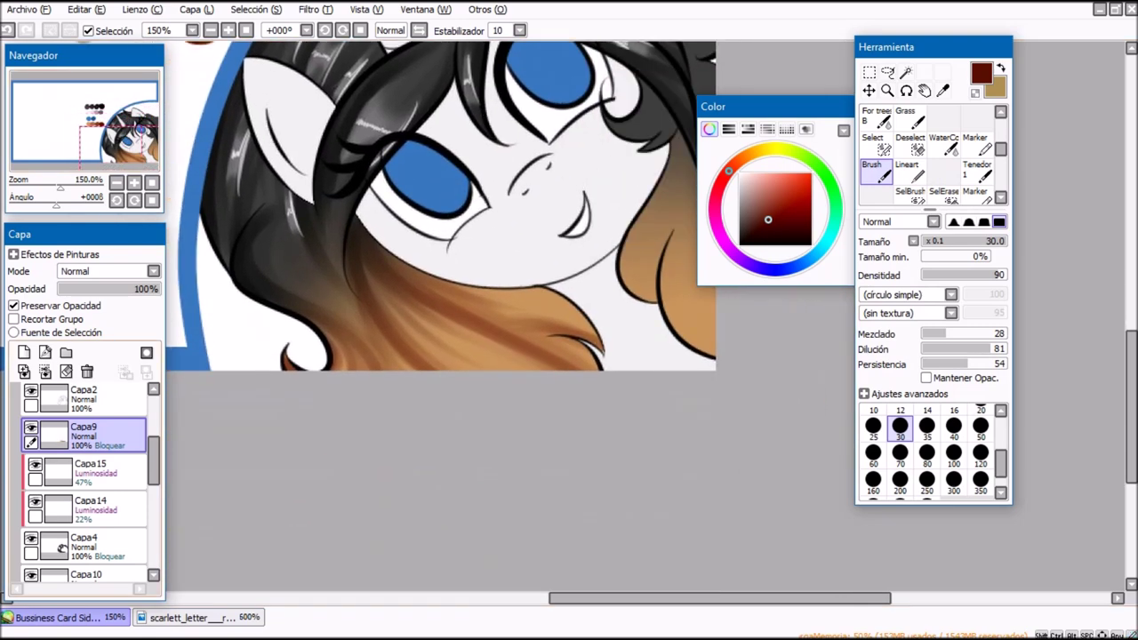
Step: Add a new layer above the orange hair layer Capa9, clip it to the group and set its mode to Luminosidad
{"action": "left_click", "coordinate": [24, 353]}
{"action": "left_click", "coordinate": [14, 319]}
{"action": "left_click", "coordinate": [109, 272]}
{"action": "left_click", "coordinate": [89, 336]}
Step: Paint a white highlight near the orange hair tip with Lineart at size 20 and set the layer's opacity to 22%
{"action": "key", "text": "End"}
{"action": "key", "text": "End"}
{"action": "key", "text": "End"}
{"action": "key", "text": "End"}
{"action": "key", "text": "End"}
{"action": "key", "text": "Page_Up"}
{"action": "left_click", "coordinate": [739, 173]}
{"action": "left_click", "coordinate": [910, 171]}
{"action": "left_click_drag", "start_coordinate": [464, 264], "coordinate": [478, 279]}
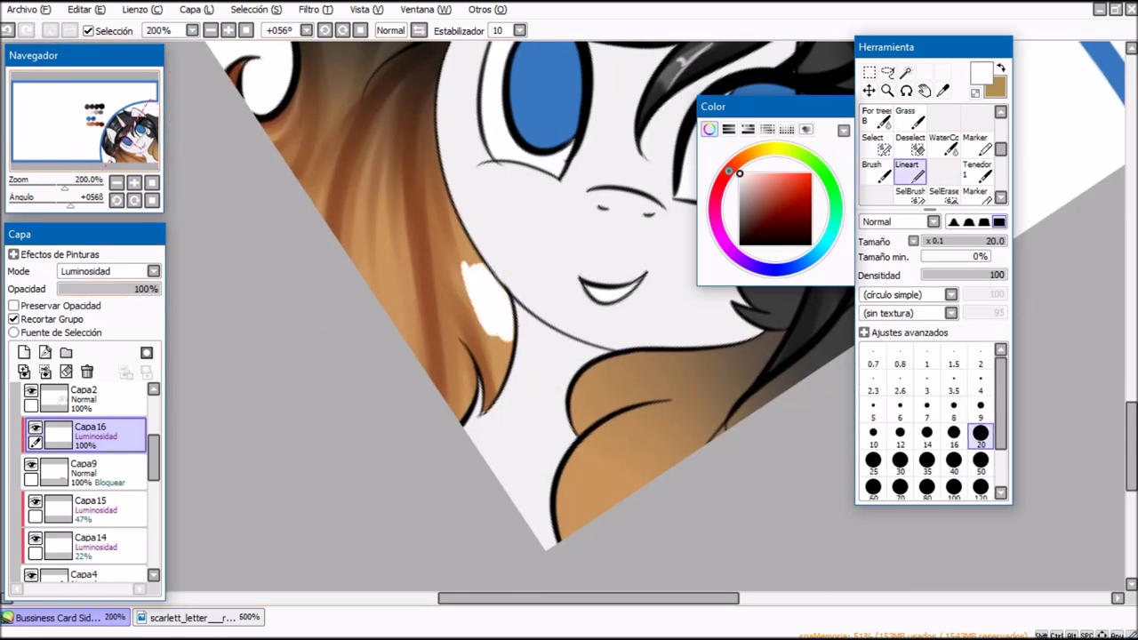
{"action": "left_click_drag", "start_coordinate": [106, 289], "coordinate": [80, 289]}
Step: Paint further broad white highlights with Lineart along the near orange hair strands up to the outer curl
{"action": "left_click_drag", "start_coordinate": [451, 340], "coordinate": [462, 416]}
{"action": "left_click_drag", "start_coordinate": [403, 222], "coordinate": [420, 326]}
{"action": "left_click_drag", "start_coordinate": [382, 196], "coordinate": [388, 281]}
{"action": "mouse_move", "coordinate": [359, 176]}
{"action": "left_mouse_down"}
{"action": "mouse_move", "coordinate": [355, 257]}
{"action": "mouse_move", "coordinate": [356, 178]}
{"action": "left_mouse_up"}
{"action": "left_click_drag", "start_coordinate": [356, 214], "coordinate": [279, 277]}
{"action": "mouse_move", "coordinate": [222, 208]}
{"action": "left_mouse_down"}
{"action": "mouse_move", "coordinate": [259, 296]}
{"action": "mouse_move", "coordinate": [431, 309]}
{"action": "left_mouse_up"}
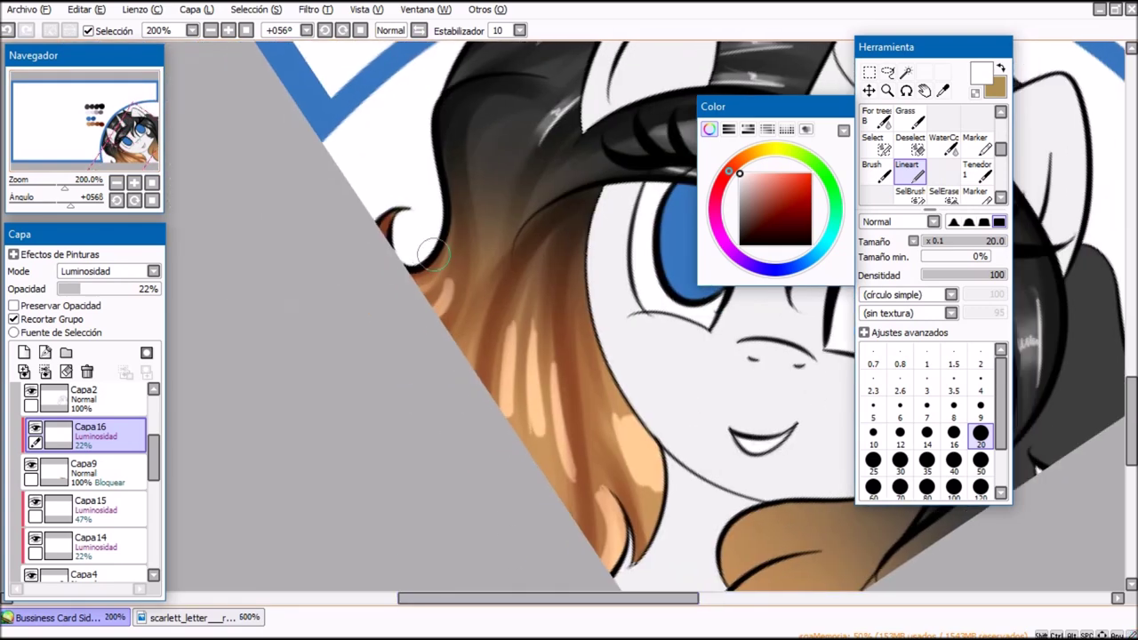
{"action": "key", "text": "ctrl+z"}
{"action": "left_click_drag", "start_coordinate": [605, 368], "coordinate": [645, 472]}
Step: Soften the edges of the near orange hair highlights using the AirBrush with transparent colour at size 20
{"action": "left_click_drag", "start_coordinate": [1000, 148], "coordinate": [1000, 122]}
{"action": "left_click", "coordinate": [948, 147]}
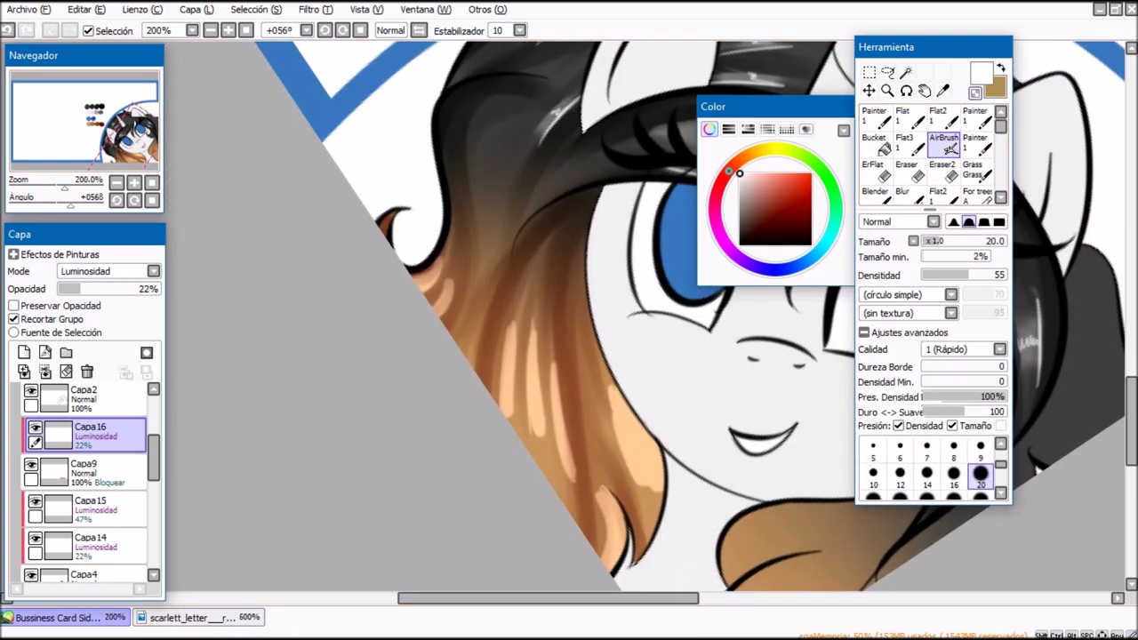
{"action": "mouse_move", "coordinate": [620, 399]}
{"action": "left_mouse_down"}
{"action": "mouse_move", "coordinate": [648, 471]}
{"action": "mouse_move", "coordinate": [576, 473]}
{"action": "mouse_move", "coordinate": [554, 390]}
{"action": "mouse_move", "coordinate": [536, 423]}
{"action": "mouse_move", "coordinate": [511, 395]}
{"action": "left_mouse_up"}
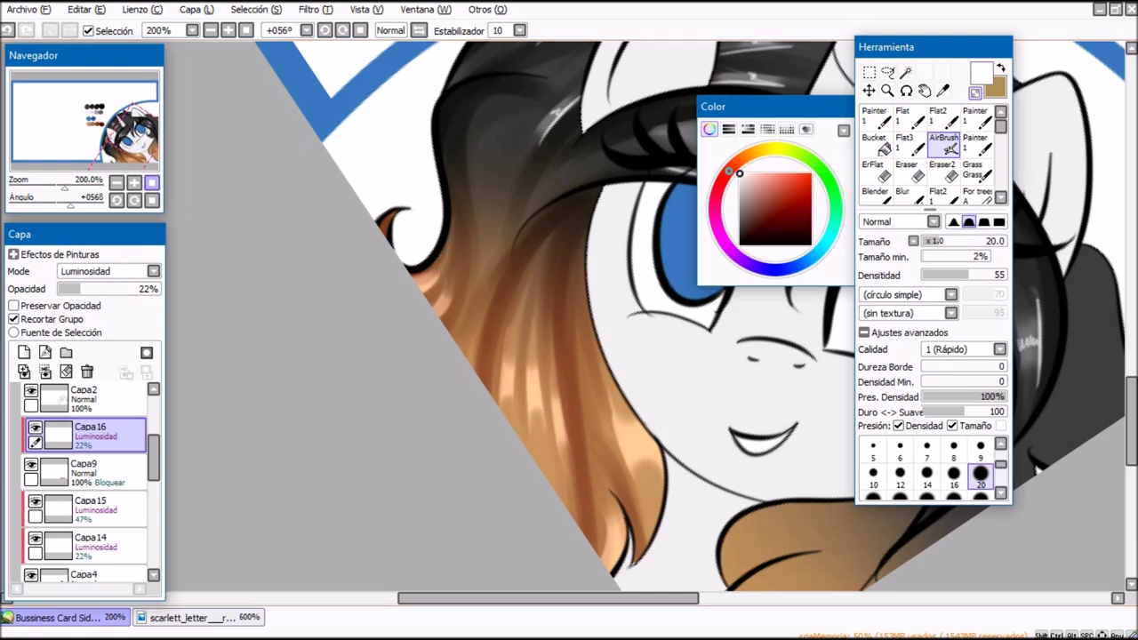
Step: Add a second clipped layer in Luminosidad mode above the soft orange hair highlights
{"action": "key", "text": "Home"}
{"action": "scroll", "coordinate": [533, 356], "scroll_direction": "up", "scroll_amount": 3}
{"action": "key", "text": "End"}
{"action": "key", "text": "End"}
{"action": "key", "text": "End"}
{"action": "key", "text": "End"}
{"action": "key", "text": "End"}
{"action": "key", "text": "End"}
{"action": "key", "text": "End"}
{"action": "left_click", "coordinate": [24, 352]}
{"action": "left_click", "coordinate": [13, 319]}
{"action": "left_click", "coordinate": [153, 271]}
{"action": "left_click", "coordinate": [89, 339]}
Step: Paint thin white shine lines on the near orange hair with Lineart at size 2 and 47% layer opacity
{"action": "left_click", "coordinate": [106, 289]}
{"action": "key", "text": "n"}
{"action": "left_click", "coordinate": [981, 356]}
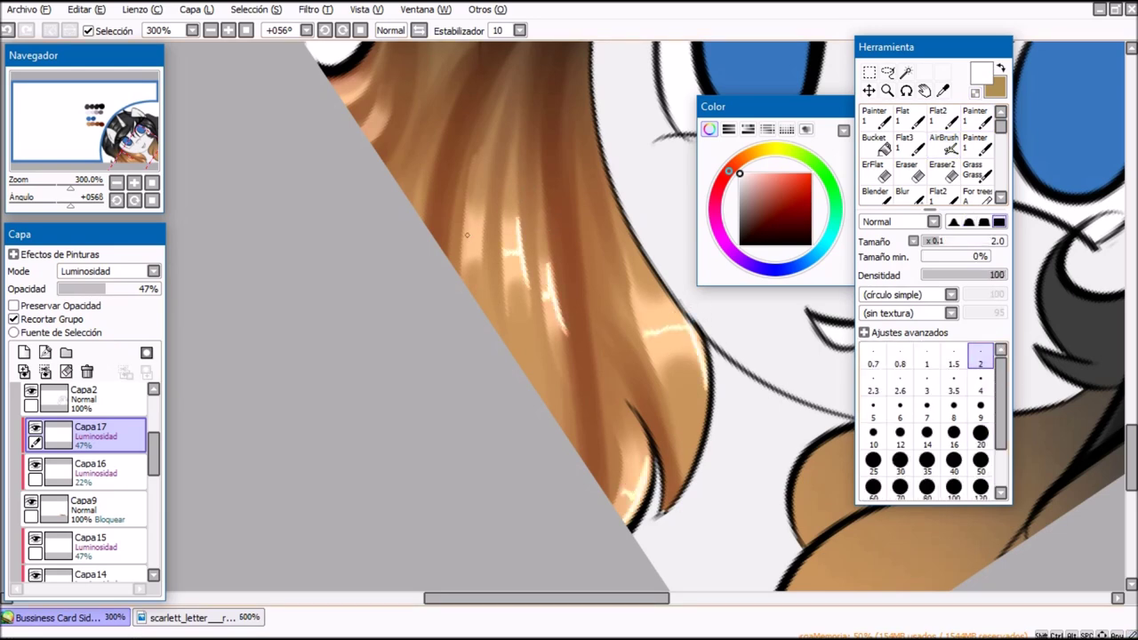
{"action": "mouse_move", "coordinate": [381, 125]}
{"action": "left_mouse_down"}
{"action": "mouse_move", "coordinate": [298, 208]}
{"action": "mouse_move", "coordinate": [165, 213]}
{"action": "left_mouse_up"}
{"action": "key", "text": "Home"}
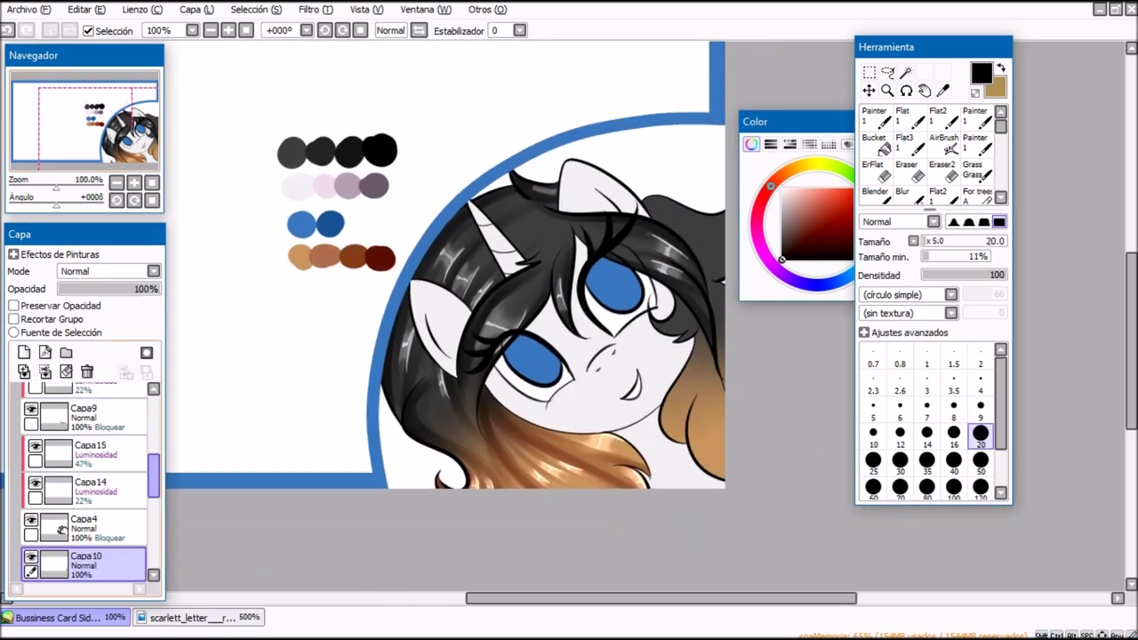
Step: Select the opacity-locked far black hair layer Capa5 and shade it in dark grey with the Brush at size 120
{"action": "left_click_drag", "start_coordinate": [153, 476], "coordinate": [154, 504]}
{"action": "left_click", "coordinate": [98, 481]}
{"action": "key", "text": "b"}
{"action": "left_click", "coordinate": [980, 455]}
{"action": "left_click_drag", "start_coordinate": [665, 207], "coordinate": [688, 217]}
{"action": "left_click", "coordinate": [745, 260]}
{"action": "left_click_drag", "start_coordinate": [800, 122], "coordinate": [1056, 130]}
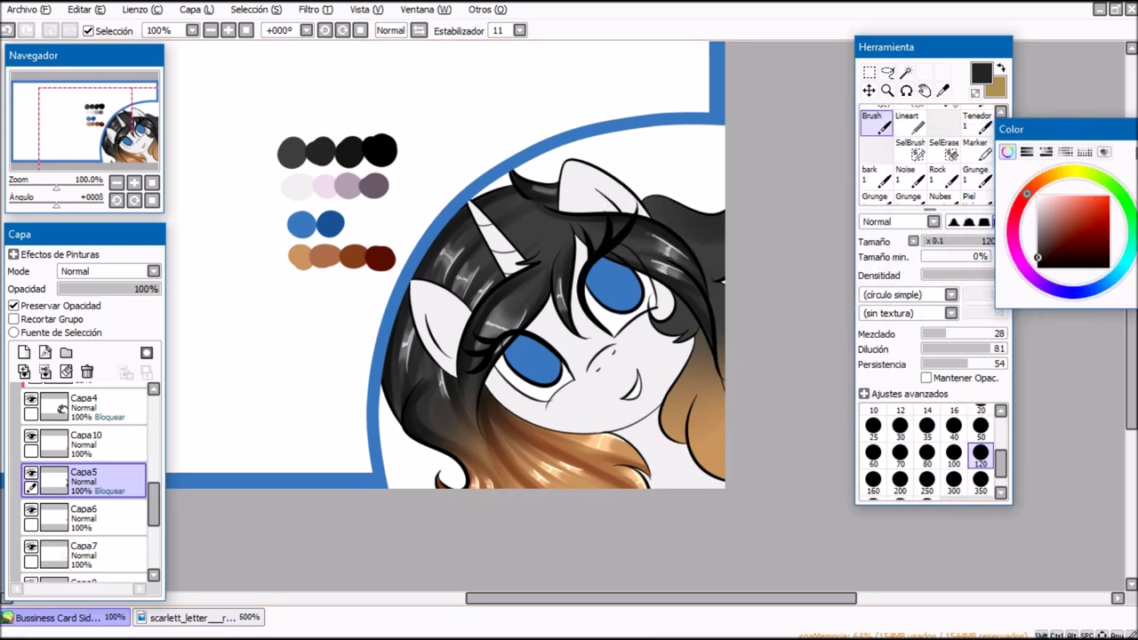
Step: Sample the near-black swatch and shade the far black hair with the Brush at size 50
{"action": "right_click", "coordinate": [353, 149]}
{"action": "left_click", "coordinate": [981, 427]}
{"action": "scroll", "coordinate": [735, 200], "scroll_direction": "up", "scroll_amount": 2}
{"action": "mouse_move", "coordinate": [735, 200]}
{"action": "left_mouse_down"}
{"action": "mouse_move", "coordinate": [566, 173]}
{"action": "mouse_move", "coordinate": [494, 216]}
{"action": "left_mouse_up"}
{"action": "key", "text": "ctrl+z"}
{"action": "mouse_move", "coordinate": [422, 188]}
{"action": "left_mouse_down"}
{"action": "mouse_move", "coordinate": [366, 213]}
{"action": "mouse_move", "coordinate": [408, 196]}
{"action": "left_mouse_up"}
{"action": "scroll", "coordinate": [571, 511], "scroll_direction": "down", "scroll_amount": 1}
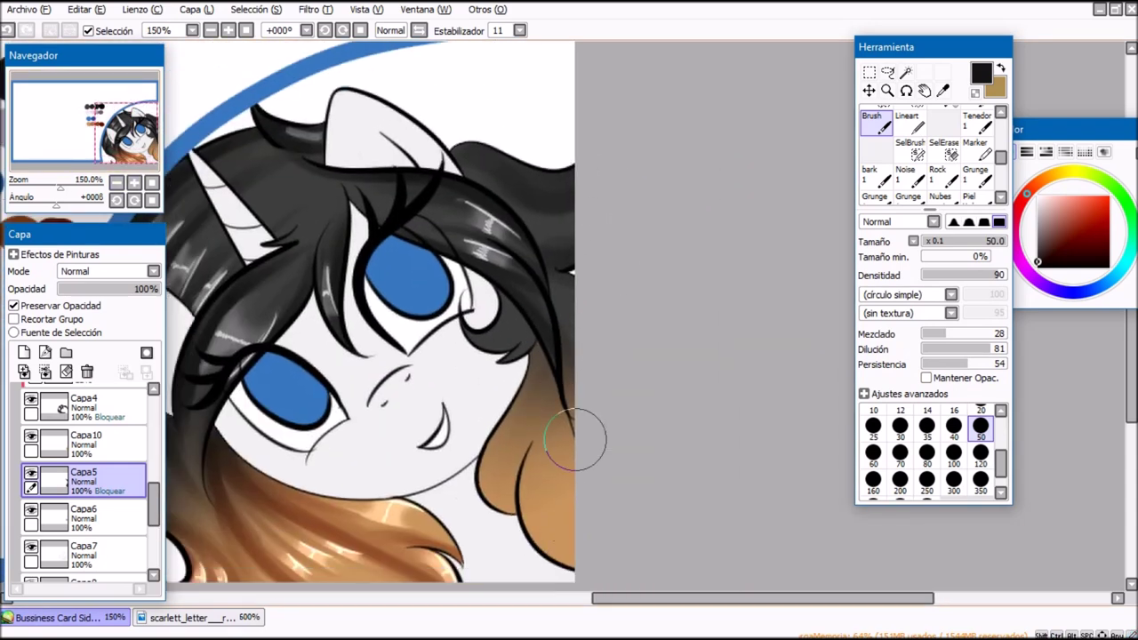
Step: Paint black strand shading on the far black hair with the Brush at size 20
{"action": "scroll", "coordinate": [221, 150], "scroll_direction": "up", "scroll_amount": 1}
{"action": "left_click", "coordinate": [980, 411]}
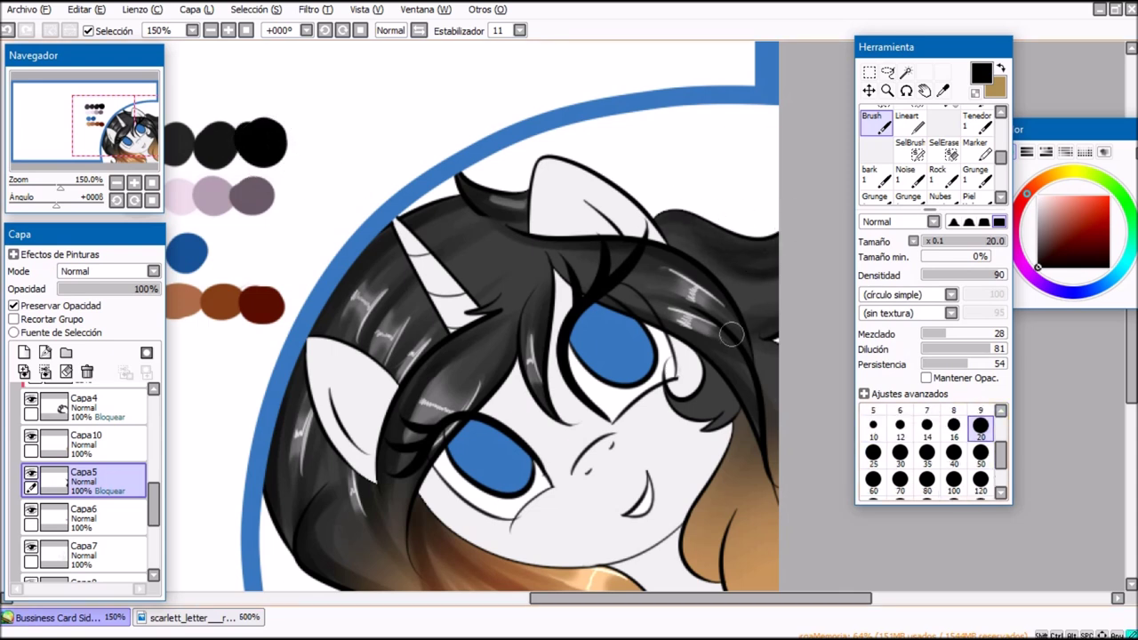
{"action": "mouse_move", "coordinate": [712, 325]}
{"action": "left_mouse_down"}
{"action": "mouse_move", "coordinate": [780, 400]}
{"action": "mouse_move", "coordinate": [665, 349]}
{"action": "left_mouse_up"}
Step: Add a new layer above the far black hair layer Capa5, clip it and set its mode to Luminosidad
{"action": "left_click", "coordinate": [24, 353]}
{"action": "left_click", "coordinate": [13, 320]}
{"action": "left_click", "coordinate": [154, 271]}
{"action": "left_click", "coordinate": [89, 336]}
Step: Paint broad white highlights on the far black hair with Lineart at size 20 and set the layer's opacity to 19%
{"action": "scroll", "coordinate": [711, 187], "scroll_direction": "up", "scroll_amount": 2}
{"action": "left_click", "coordinate": [134, 201]}
{"action": "left_click", "coordinate": [134, 201]}
{"action": "left_click", "coordinate": [1037, 197]}
{"action": "left_click_drag", "start_coordinate": [615, 218], "coordinate": [608, 320]}
{"action": "key", "text": "ctrl+z"}
{"action": "left_click", "coordinate": [910, 123]}
{"action": "left_click", "coordinate": [980, 433]}
{"action": "left_click_drag", "start_coordinate": [615, 181], "coordinate": [594, 210]}
{"action": "left_click_drag", "start_coordinate": [624, 267], "coordinate": [648, 330]}
{"action": "left_click_drag", "start_coordinate": [480, 373], "coordinate": [362, 436]}
{"action": "left_click_drag", "start_coordinate": [658, 333], "coordinate": [655, 254]}
{"action": "left_click_drag", "start_coordinate": [644, 89], "coordinate": [653, 178]}
{"action": "left_click_drag", "start_coordinate": [98, 289], "coordinate": [78, 289]}
Step: Soften the far black hair highlights using the AirBrush with transparent colour at sizes 9, 35 and 20
{"action": "left_click_drag", "start_coordinate": [1001, 158], "coordinate": [1001, 124]}
{"action": "left_click", "coordinate": [944, 144]}
{"action": "left_click", "coordinate": [981, 449]}
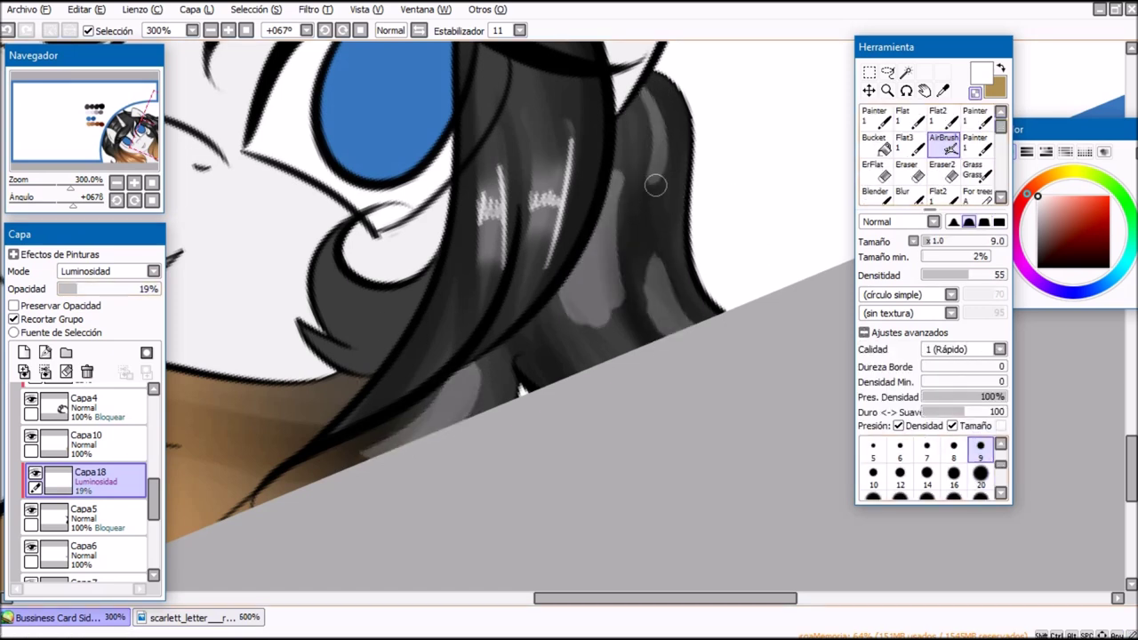
{"action": "key", "text": "bracketright"}
{"action": "key", "text": "bracketright"}
{"action": "key", "text": "bracketright"}
{"action": "key", "text": "bracketright"}
{"action": "key", "text": "bracketright"}
{"action": "key", "text": "bracketright"}
{"action": "key", "text": "bracketright"}
{"action": "key", "text": "bracketright"}
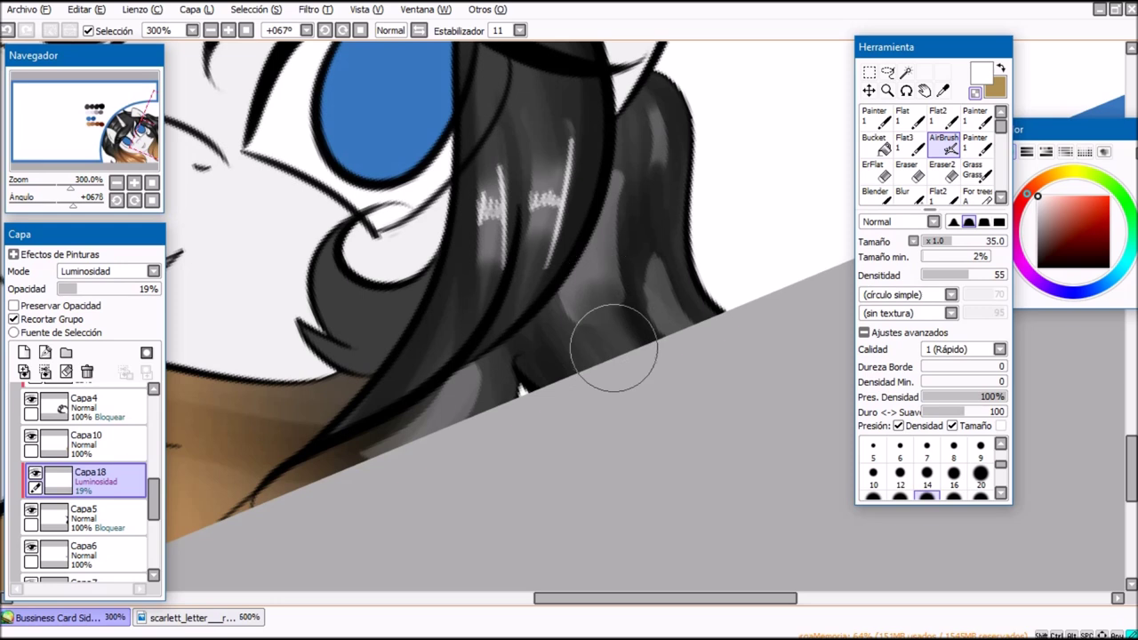
{"action": "key", "text": "bracketleft"}
{"action": "key", "text": "bracketleft"}
{"action": "key", "text": "bracketleft"}
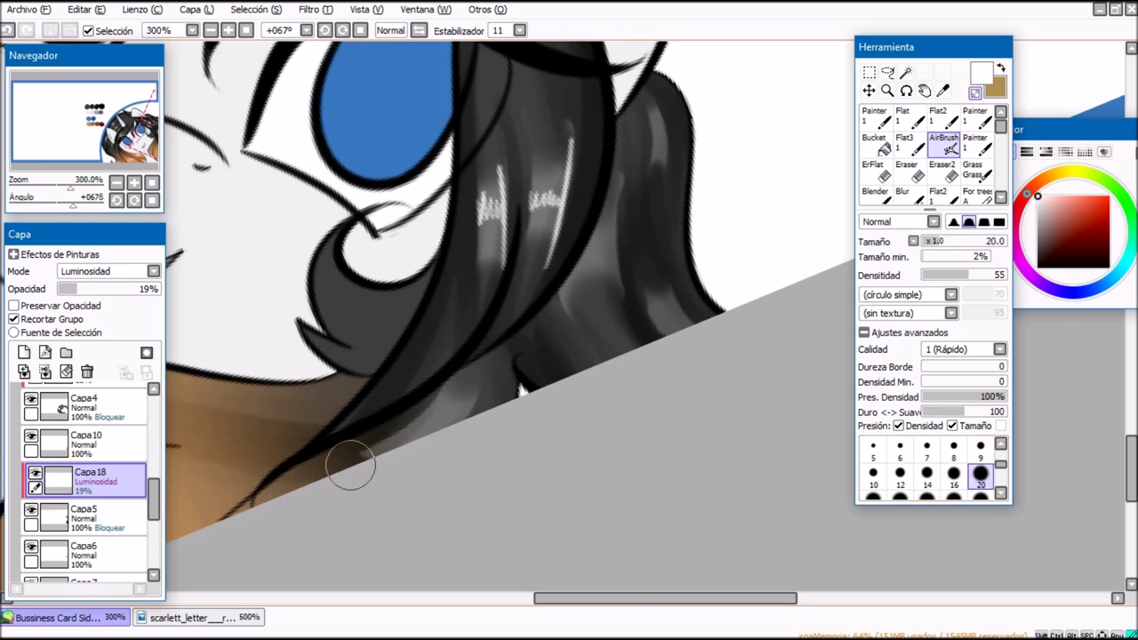
Step: Add another clipped Luminosidad layer above the soft black hair highlights and choose white as the paint colour
{"action": "left_click", "coordinate": [24, 353]}
{"action": "left_click", "coordinate": [108, 271]}
{"action": "left_click", "coordinate": [82, 333]}
{"action": "left_click", "coordinate": [1037, 196]}
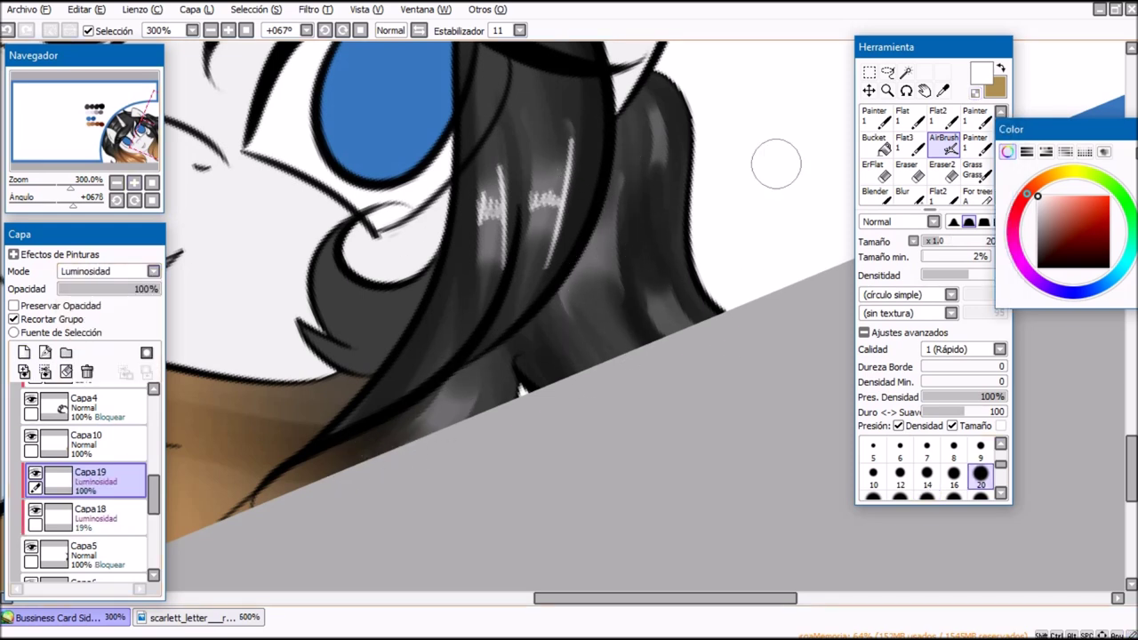
Step: Paint thin white shine lines on the far black hair with Lineart at size 2 and set the layer's opacity to 53%
{"action": "key", "text": "n"}
{"action": "left_click", "coordinate": [980, 357]}
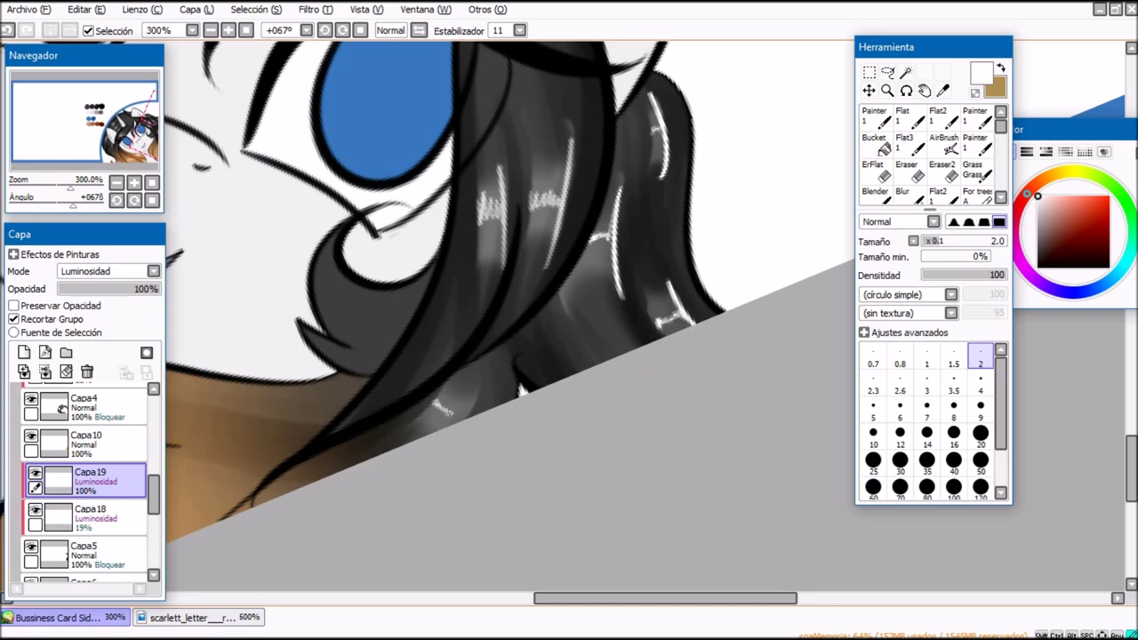
{"action": "left_click", "coordinate": [152, 183]}
{"action": "left_click", "coordinate": [152, 200]}
{"action": "left_click", "coordinate": [113, 289]}
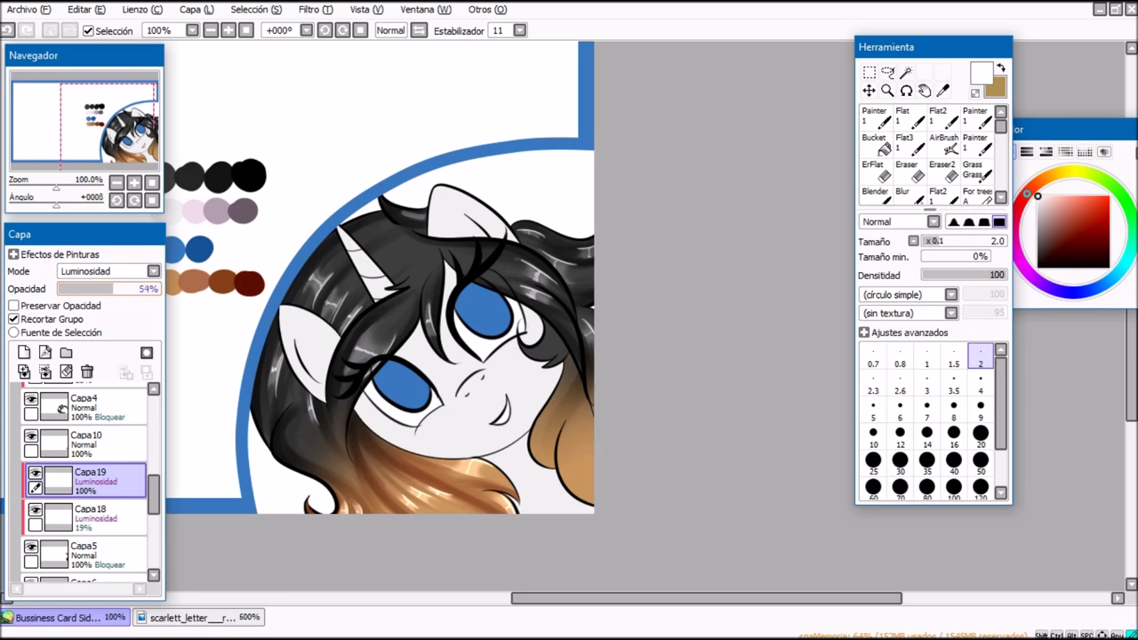
Step: Select the far orange hair layer Capa10
{"action": "left_click_drag", "start_coordinate": [592, 515], "coordinate": [534, 426]}
{"action": "scroll", "coordinate": [534, 425], "scroll_direction": "up", "scroll_amount": 1}
{"action": "left_click", "coordinate": [98, 443]}
{"action": "left_click", "coordinate": [24, 353]}
{"action": "left_click", "coordinate": [51, 319]}
{"action": "left_click", "coordinate": [109, 271]}
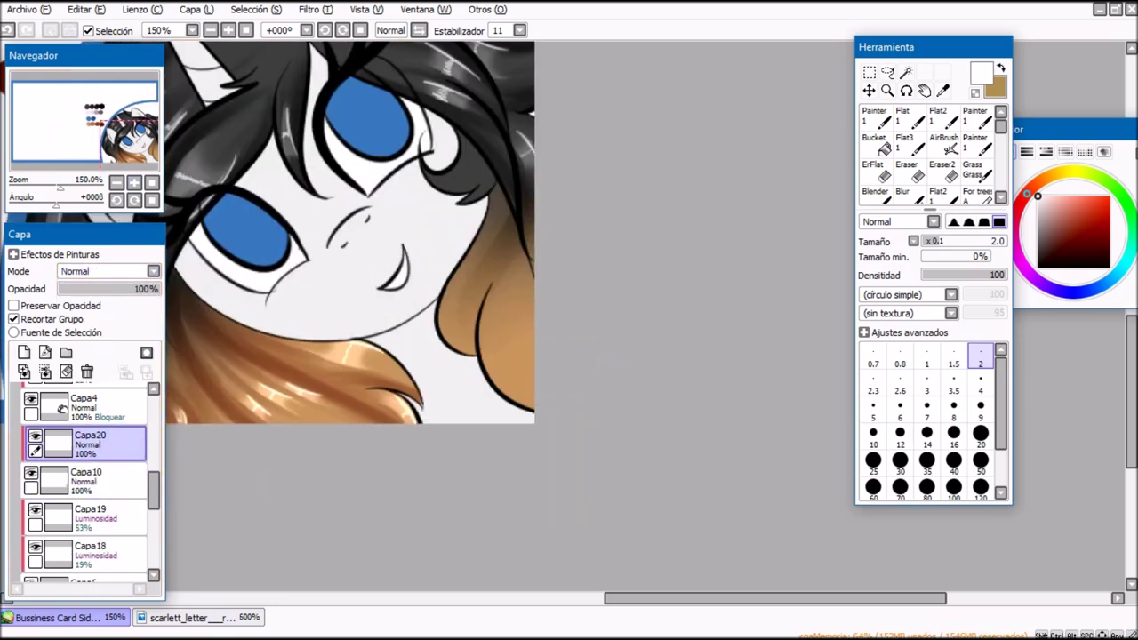
{"action": "left_click", "coordinate": [87, 371]}
Step: Preserve the opacity of Capa10, sample the light brown swatch and shade the far orange hair with the Brush at size 120
{"action": "left_click", "coordinate": [53, 306]}
{"action": "mouse_move", "coordinate": [240, 222]}
{"action": "left_mouse_down"}
{"action": "mouse_move", "coordinate": [626, 284]}
{"action": "mouse_move", "coordinate": [265, 281]}
{"action": "left_mouse_up"}
{"action": "right_click", "coordinate": [355, 133]}
{"action": "scroll", "coordinate": [880, 165], "scroll_direction": "down", "scroll_amount": 3}
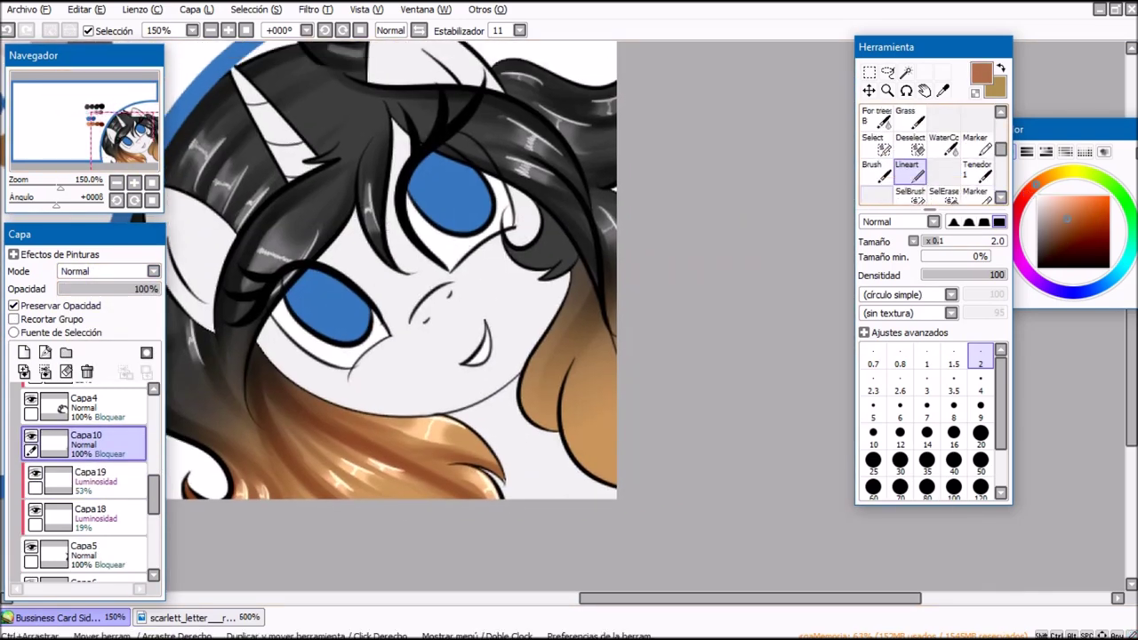
{"action": "left_click", "coordinate": [876, 171]}
{"action": "left_click_drag", "start_coordinate": [576, 447], "coordinate": [610, 483]}
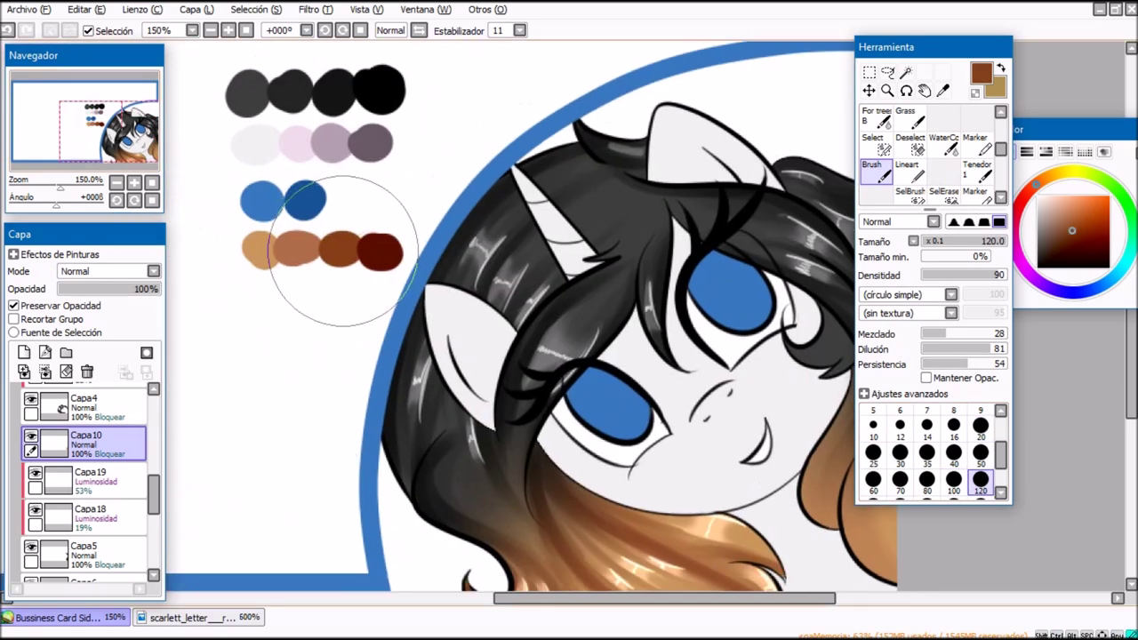
Step: Shade the far orange hair in the darker brown swatch colour with the Brush at size 50
{"action": "left_click_drag", "start_coordinate": [569, 356], "coordinate": [342, 281]}
{"action": "left_click", "coordinate": [981, 456]}
{"action": "mouse_move", "coordinate": [649, 321]}
{"action": "left_mouse_down"}
{"action": "mouse_move", "coordinate": [627, 423]}
{"action": "mouse_move", "coordinate": [600, 457]}
{"action": "left_mouse_up"}
{"action": "mouse_move", "coordinate": [647, 380]}
{"action": "left_mouse_down"}
{"action": "mouse_move", "coordinate": [651, 477]}
{"action": "mouse_move", "coordinate": [702, 457]}
{"action": "left_mouse_up"}
{"action": "mouse_move", "coordinate": [656, 416]}
{"action": "left_mouse_down"}
{"action": "mouse_move", "coordinate": [653, 444]}
{"action": "mouse_move", "coordinate": [730, 482]}
{"action": "left_mouse_up"}
Step: Sample the dark red swatch and paint strand shading on the far orange hair with the Brush at size 20
{"action": "left_click_drag", "start_coordinate": [201, 148], "coordinate": [417, 172]}
{"action": "right_click", "coordinate": [373, 194]}
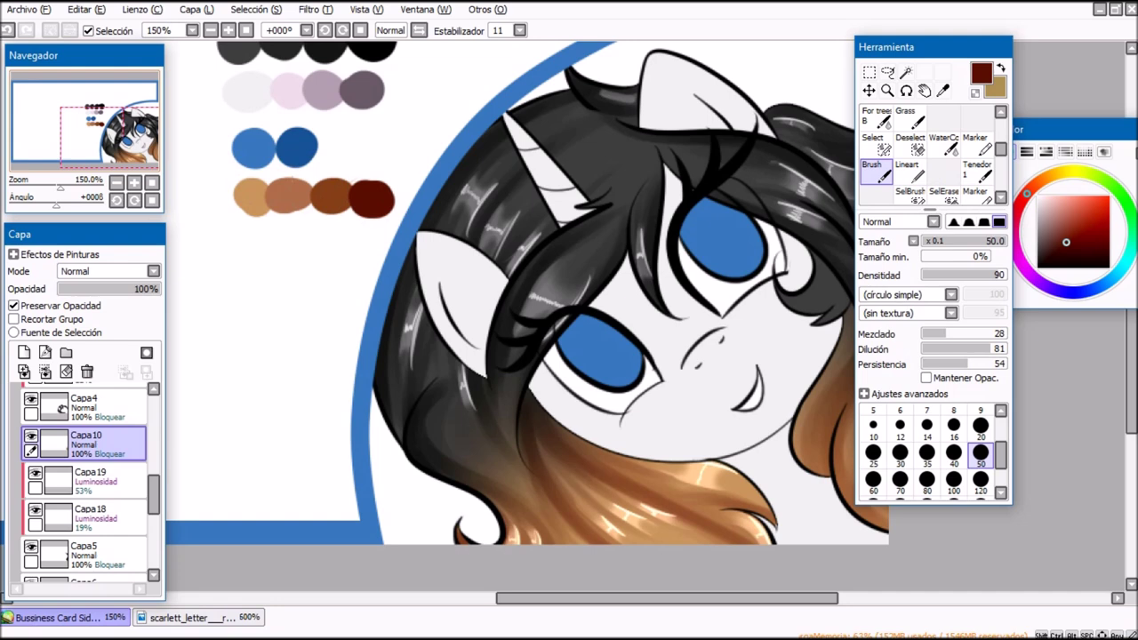
{"action": "left_click_drag", "start_coordinate": [712, 400], "coordinate": [442, 280]}
{"action": "left_click", "coordinate": [980, 426]}
{"action": "key", "text": "ctrl+z"}
{"action": "mouse_move", "coordinate": [583, 261]}
{"action": "left_mouse_down"}
{"action": "mouse_move", "coordinate": [554, 345]}
{"action": "mouse_move", "coordinate": [536, 338]}
{"action": "left_mouse_up"}
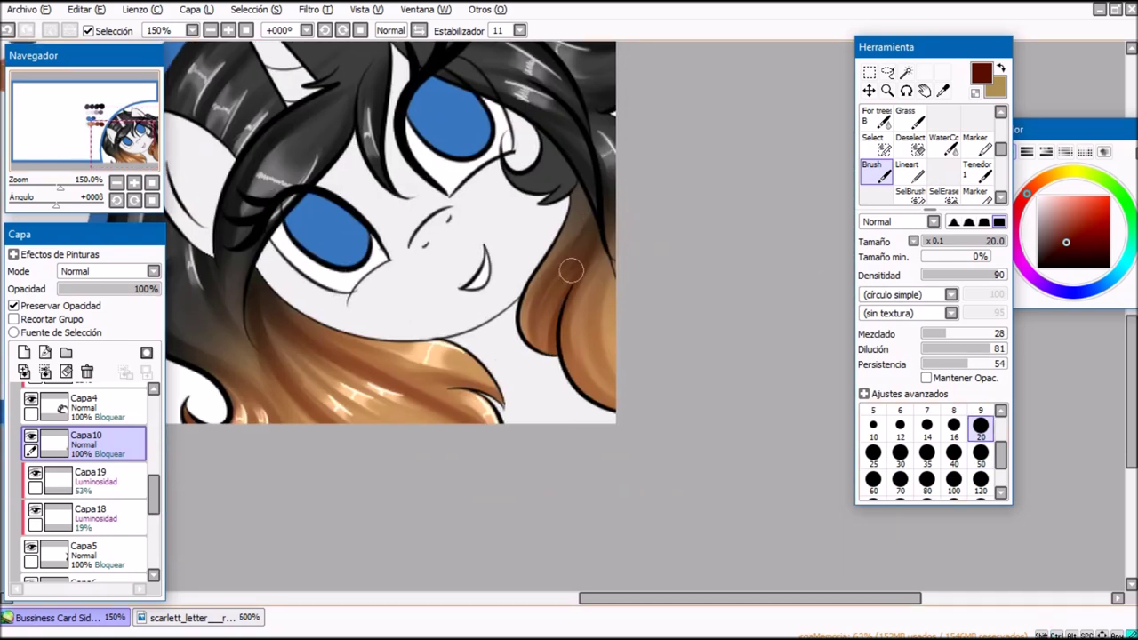
{"action": "key", "text": "ctrl+z"}
{"action": "left_click_drag", "start_coordinate": [612, 377], "coordinate": [604, 336]}
{"action": "scroll", "coordinate": [582, 311], "scroll_direction": "down", "scroll_amount": 3}
{"action": "scroll", "coordinate": [581, 311], "scroll_direction": "up", "scroll_amount": 5}
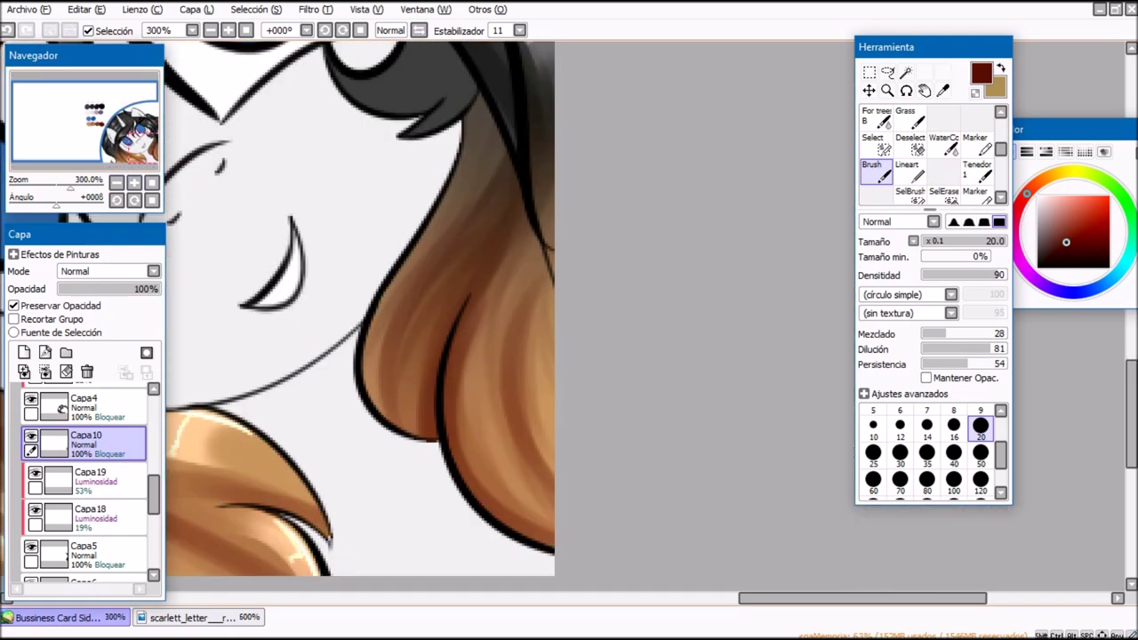
Step: Add a clipped Luminosidad layer at 21% opacity above Capa10 and choose white as the paint colour
{"action": "left_click", "coordinate": [24, 353]}
{"action": "left_click", "coordinate": [14, 319]}
{"action": "left_click", "coordinate": [105, 271]}
{"action": "left_click", "coordinate": [89, 336]}
{"action": "left_click", "coordinate": [93, 288]}
{"action": "left_click_drag", "start_coordinate": [93, 289], "coordinate": [79, 289]}
{"action": "left_click", "coordinate": [1037, 195]}
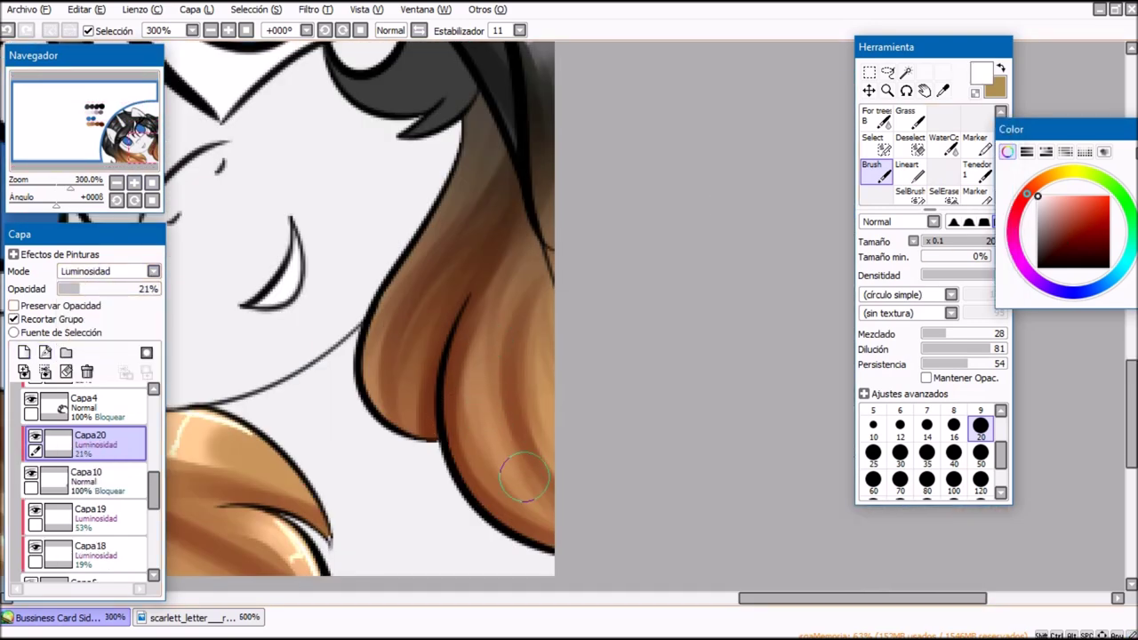
Step: Paint broad white highlights on the far orange hair curls with Lineart at size 35
{"action": "left_click", "coordinate": [909, 171]}
{"action": "key", "text": "bracketleft"}
{"action": "key", "text": "bracketleft"}
{"action": "mouse_move", "coordinate": [486, 363]}
{"action": "left_mouse_down"}
{"action": "mouse_move", "coordinate": [500, 469]}
{"action": "mouse_move", "coordinate": [483, 375]}
{"action": "mouse_move", "coordinate": [554, 325]}
{"action": "mouse_move", "coordinate": [475, 262]}
{"action": "mouse_move", "coordinate": [536, 223]}
{"action": "mouse_move", "coordinate": [398, 409]}
{"action": "left_mouse_up"}
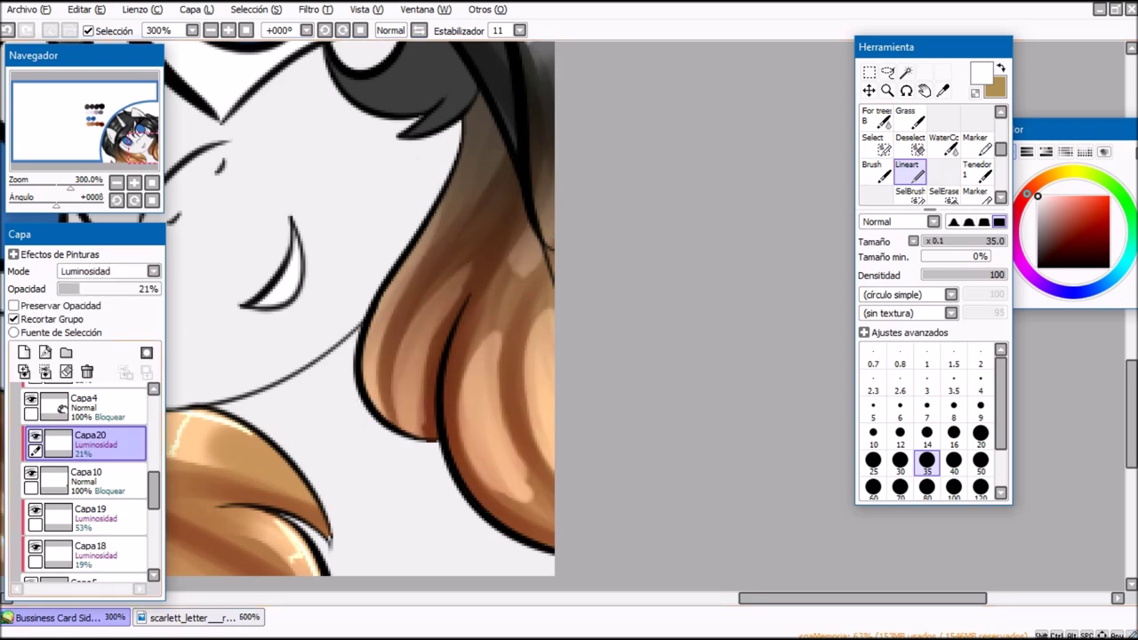
Step: Soften the far orange hair highlights using the AirBrush with transparent colour at size 20
{"action": "key", "text": "b"}
{"action": "key", "text": "minus"}
{"action": "mouse_move", "coordinate": [459, 355]}
{"action": "left_mouse_down"}
{"action": "mouse_move", "coordinate": [484, 360]}
{"action": "mouse_move", "coordinate": [489, 382]}
{"action": "left_mouse_up"}
{"action": "left_click_drag", "start_coordinate": [544, 503], "coordinate": [511, 481]}
{"action": "left_click_drag", "start_coordinate": [555, 292], "coordinate": [561, 457]}
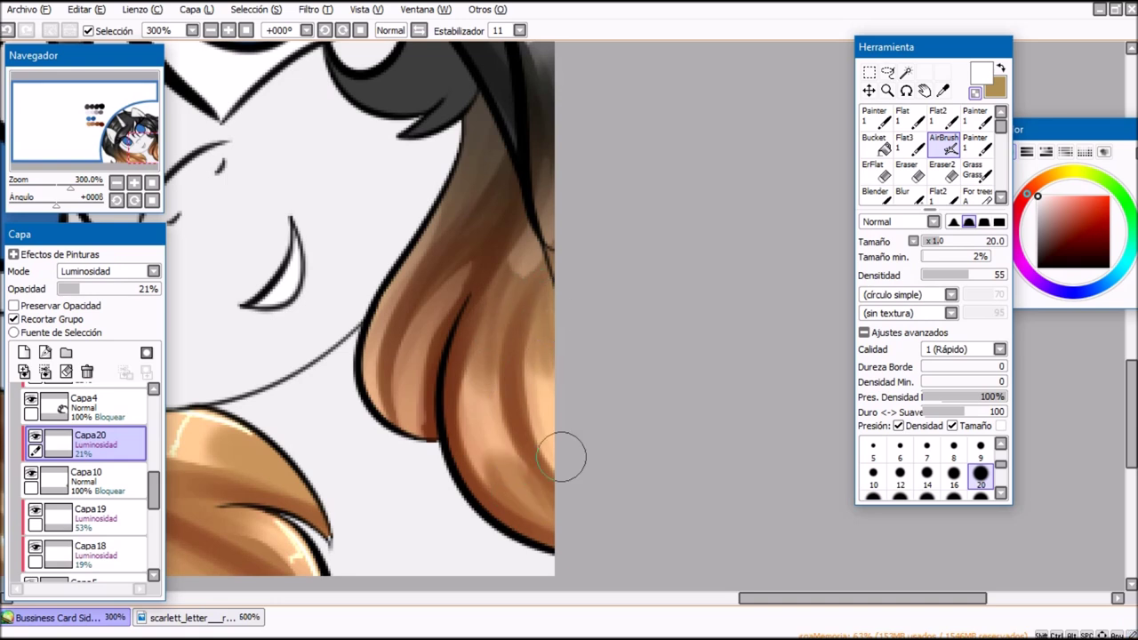
{"action": "left_click_drag", "start_coordinate": [536, 252], "coordinate": [524, 269]}
{"action": "left_click_drag", "start_coordinate": [451, 289], "coordinate": [423, 239]}
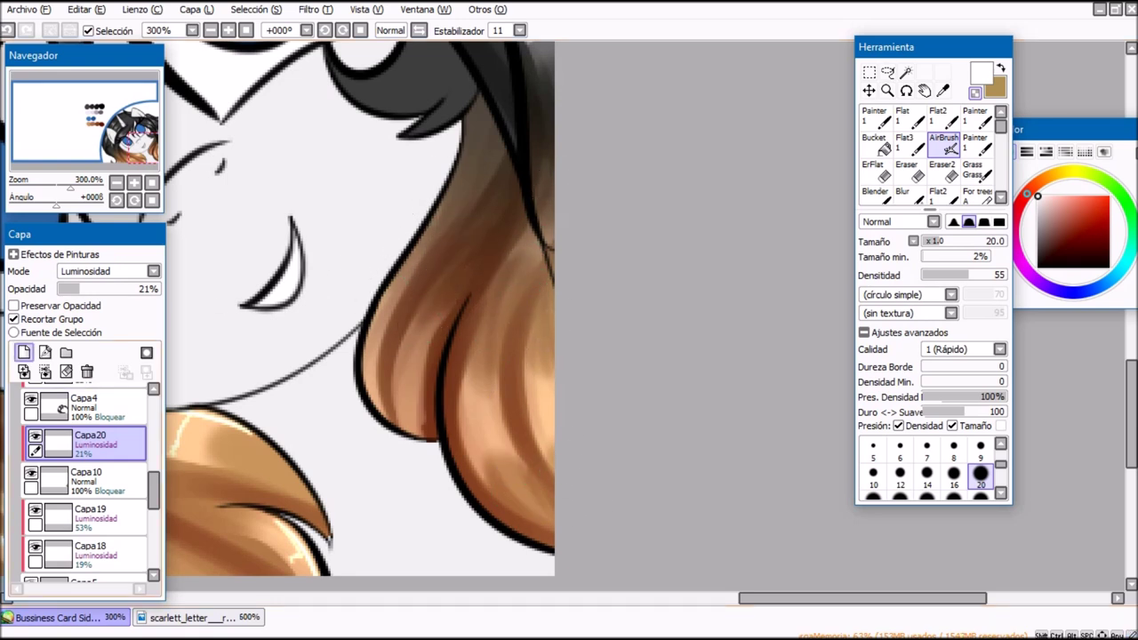
Step: Add another clipped Luminosidad layer above the soft far orange hair highlights
{"action": "left_click", "coordinate": [24, 352]}
{"action": "left_click", "coordinate": [105, 271]}
{"action": "left_click", "coordinate": [85, 336]}
Step: Paint thin white shine lines on the far orange curls with Lineart at size 2 and set the layer's opacity to 61%
{"action": "key", "text": "n"}
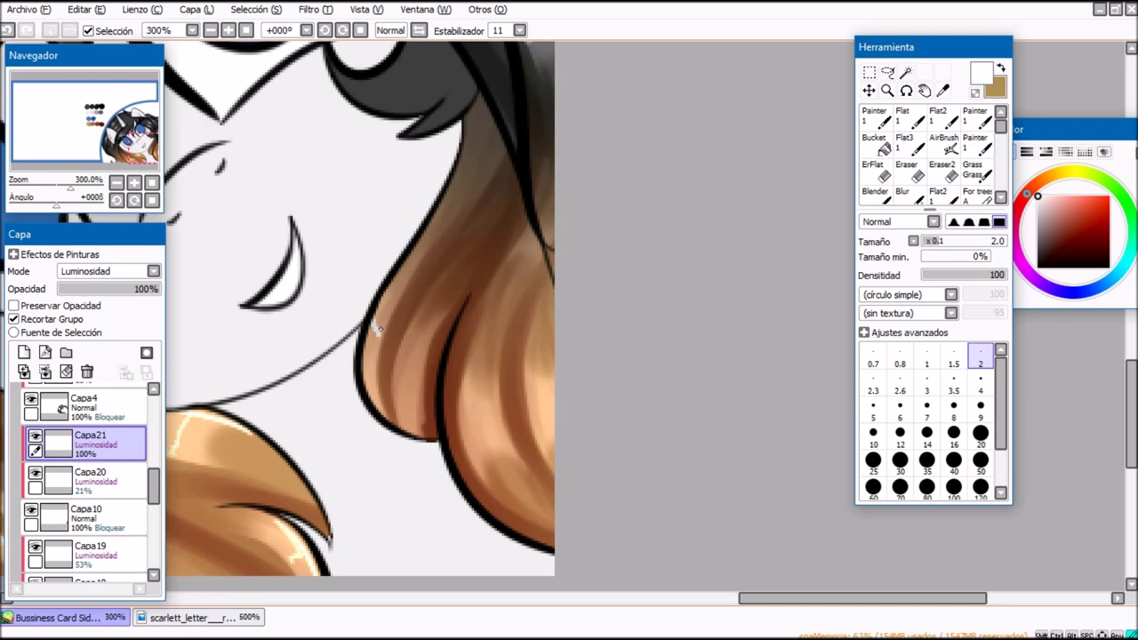
{"action": "left_click_drag", "start_coordinate": [376, 327], "coordinate": [407, 361]}
{"action": "mouse_move", "coordinate": [437, 320]}
{"action": "left_mouse_down"}
{"action": "mouse_move", "coordinate": [424, 435]}
{"action": "mouse_move", "coordinate": [484, 416]}
{"action": "left_mouse_up"}
{"action": "left_click_drag", "start_coordinate": [493, 373], "coordinate": [529, 464]}
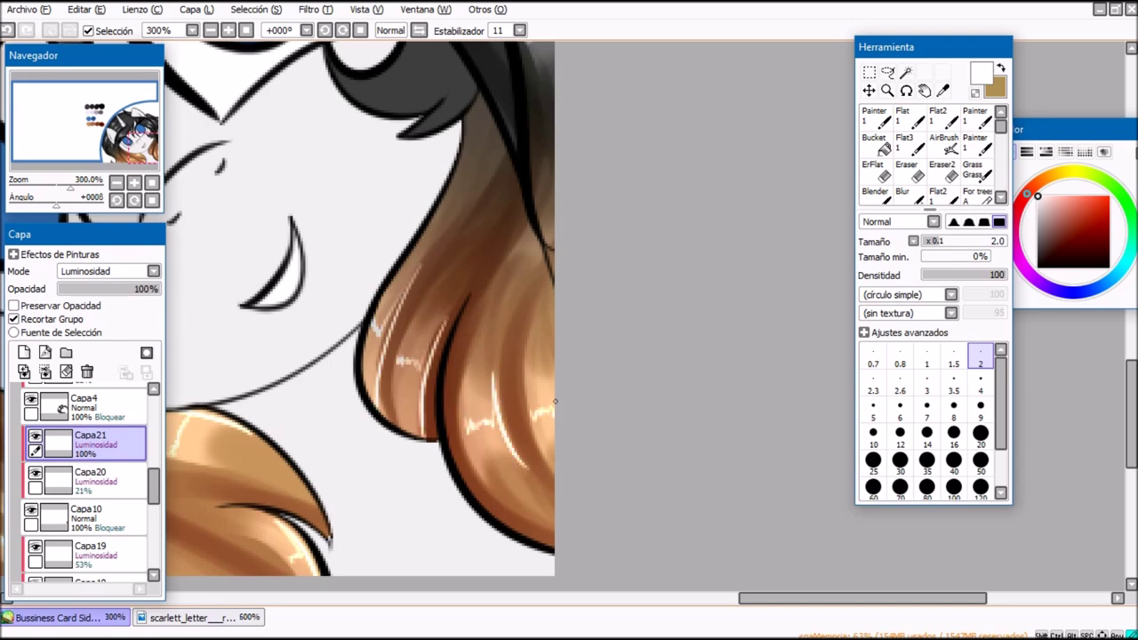
{"action": "mouse_move", "coordinate": [133, 289]}
{"action": "left_mouse_down"}
{"action": "mouse_move", "coordinate": [106, 289]}
{"action": "mouse_move", "coordinate": [120, 289]}
{"action": "left_mouse_up"}
{"action": "left_click", "coordinate": [152, 183]}
{"action": "left_click", "coordinate": [133, 133]}
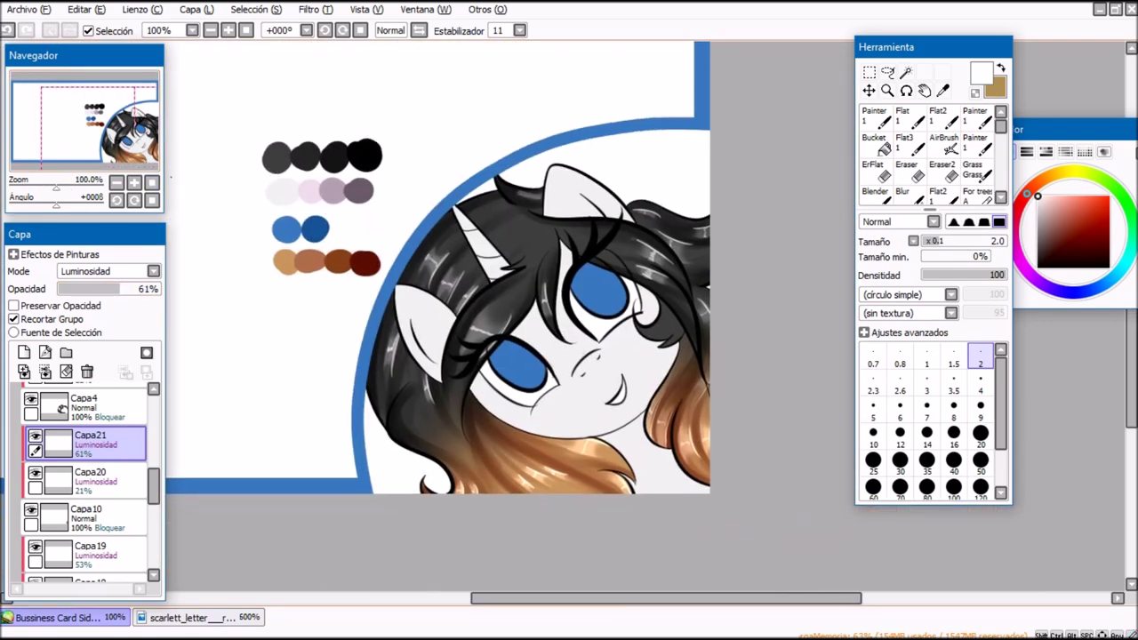
Step: Select the Capa6 layer with the small black curl beside the far eye and lock its opacity
{"action": "left_click", "coordinate": [96, 482]}
{"action": "scroll", "coordinate": [96, 482], "scroll_direction": "down", "scroll_amount": 3}
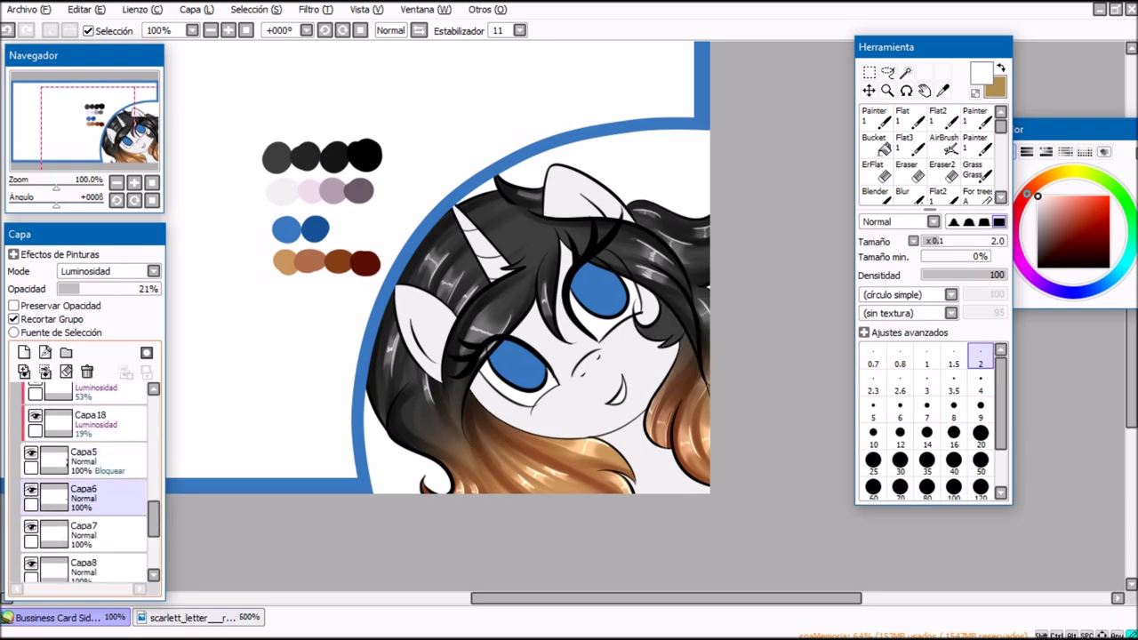
{"action": "left_click", "coordinate": [93, 498]}
{"action": "scroll", "coordinate": [735, 370], "scroll_direction": "up", "scroll_amount": 3}
{"action": "left_click", "coordinate": [55, 306]}
Step: Sample the second dark grey swatch and paint shading on the small curl beside the far eye with Brush at size 20
{"action": "left_click_drag", "start_coordinate": [106, 115], "coordinate": [100, 112]}
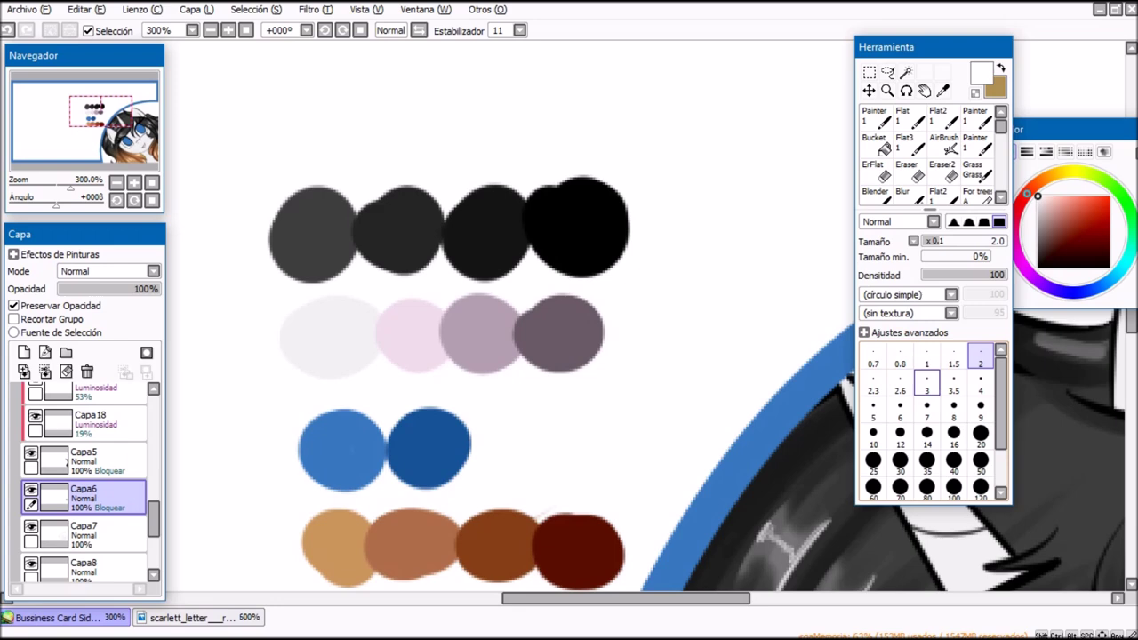
{"action": "left_click", "coordinate": [96, 392]}
{"action": "right_click", "coordinate": [404, 231]}
{"action": "left_click", "coordinate": [93, 534]}
{"action": "left_click_drag", "start_coordinate": [135, 131], "coordinate": [140, 132]}
{"action": "left_click", "coordinate": [93, 497]}
{"action": "left_click", "coordinate": [875, 193]}
{"action": "mouse_move", "coordinate": [672, 372]}
{"action": "left_mouse_down"}
{"action": "mouse_move", "coordinate": [724, 286]}
{"action": "mouse_move", "coordinate": [754, 387]}
{"action": "left_mouse_up"}
Step: Sample the near-black third swatch and add darker strokes to the small curl with Brush at size 10
{"action": "left_click_drag", "start_coordinate": [132, 130], "coordinate": [97, 113]}
{"action": "right_click", "coordinate": [545, 224]}
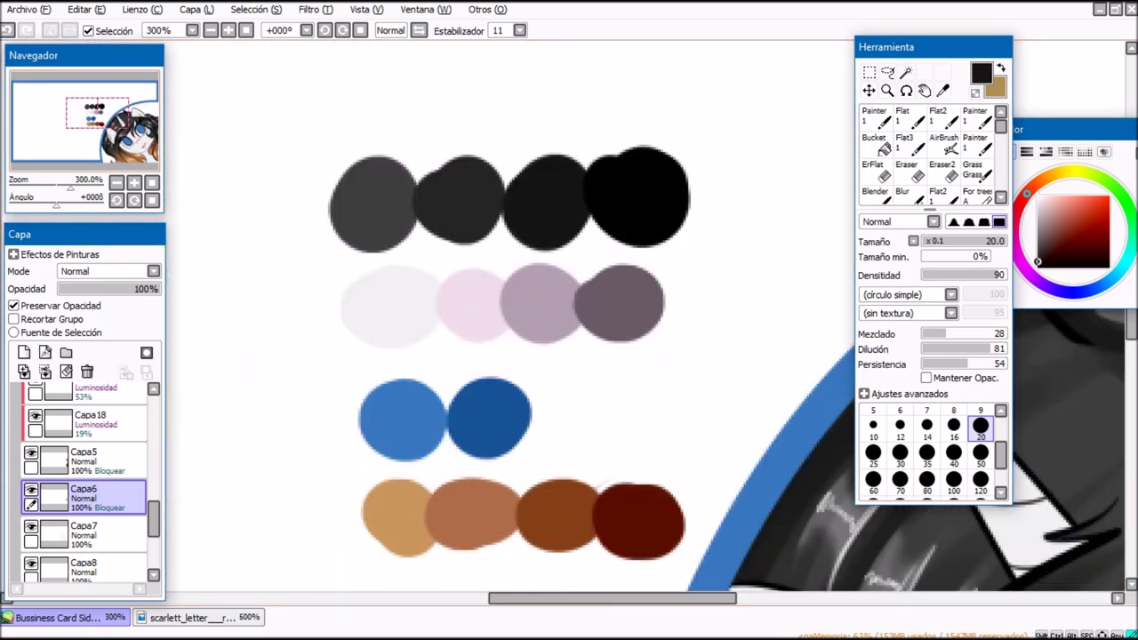
{"action": "left_click", "coordinate": [145, 134]}
{"action": "left_click", "coordinate": [872, 428]}
{"action": "left_click_drag", "start_coordinate": [617, 346], "coordinate": [588, 322]}
{"action": "left_click_drag", "start_coordinate": [729, 341], "coordinate": [654, 395]}
Step: Sample the pure black swatch and paint deep shadow strands along the small curl's edges with Brush at size 5
{"action": "left_click", "coordinate": [107, 117]}
{"action": "right_click", "coordinate": [449, 133]}
{"action": "left_click", "coordinate": [145, 141]}
{"action": "left_click", "coordinate": [152, 135]}
{"action": "scroll", "coordinate": [152, 135], "scroll_direction": "up", "scroll_amount": 2}
{"action": "left_click", "coordinate": [152, 135]}
{"action": "left_click", "coordinate": [873, 411]}
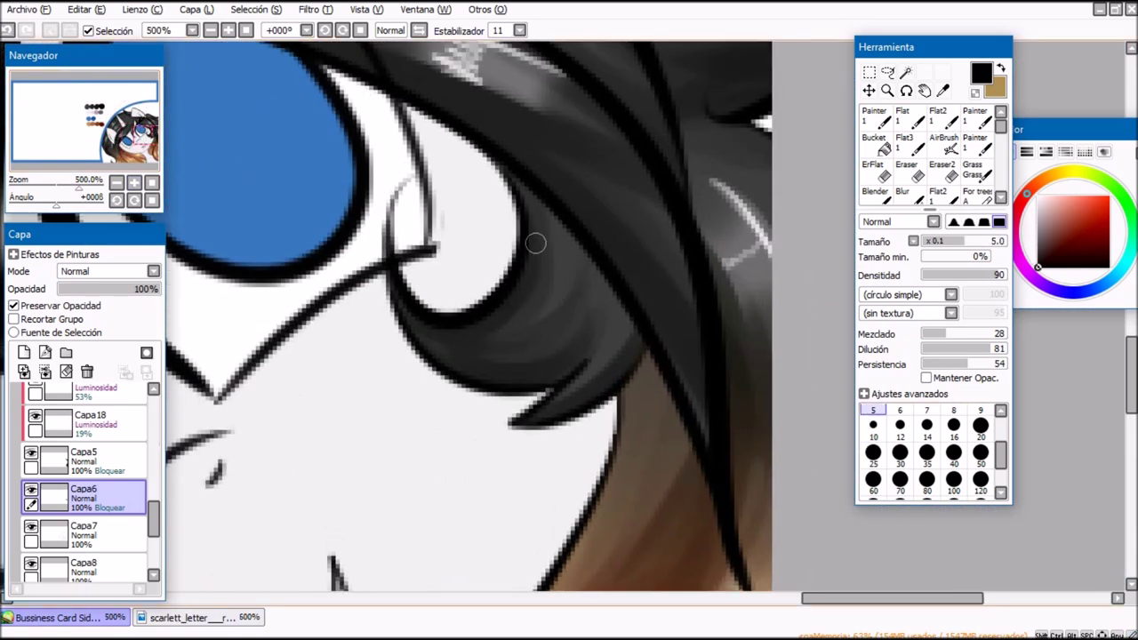
{"action": "left_click_drag", "start_coordinate": [548, 234], "coordinate": [419, 300]}
{"action": "left_click_drag", "start_coordinate": [512, 304], "coordinate": [410, 313]}
{"action": "mouse_move", "coordinate": [591, 276]}
{"action": "left_mouse_down"}
{"action": "mouse_move", "coordinate": [520, 338]}
{"action": "mouse_move", "coordinate": [517, 372]}
{"action": "left_mouse_up"}
{"action": "left_click_drag", "start_coordinate": [594, 293], "coordinate": [557, 400]}
Step: Add a clipped Luminosidad layer above Capa6 at 17% opacity and choose white Lineart at size 9
{"action": "scroll", "coordinate": [447, 356], "scroll_direction": "down", "scroll_amount": 5}
{"action": "scroll", "coordinate": [447, 355], "scroll_direction": "up", "scroll_amount": 5}
{"action": "left_click", "coordinate": [24, 353]}
{"action": "left_click", "coordinate": [14, 319]}
{"action": "left_click", "coordinate": [1037, 195]}
{"action": "key", "text": "n"}
{"action": "left_click", "coordinate": [980, 409]}
{"action": "mouse_move", "coordinate": [535, 318]}
{"action": "left_mouse_down"}
{"action": "mouse_move", "coordinate": [516, 325]}
{"action": "mouse_move", "coordinate": [544, 296]}
{"action": "left_mouse_up"}
{"action": "key", "text": "ctrl+z"}
{"action": "left_click", "coordinate": [153, 271]}
{"action": "left_click", "coordinate": [98, 331]}
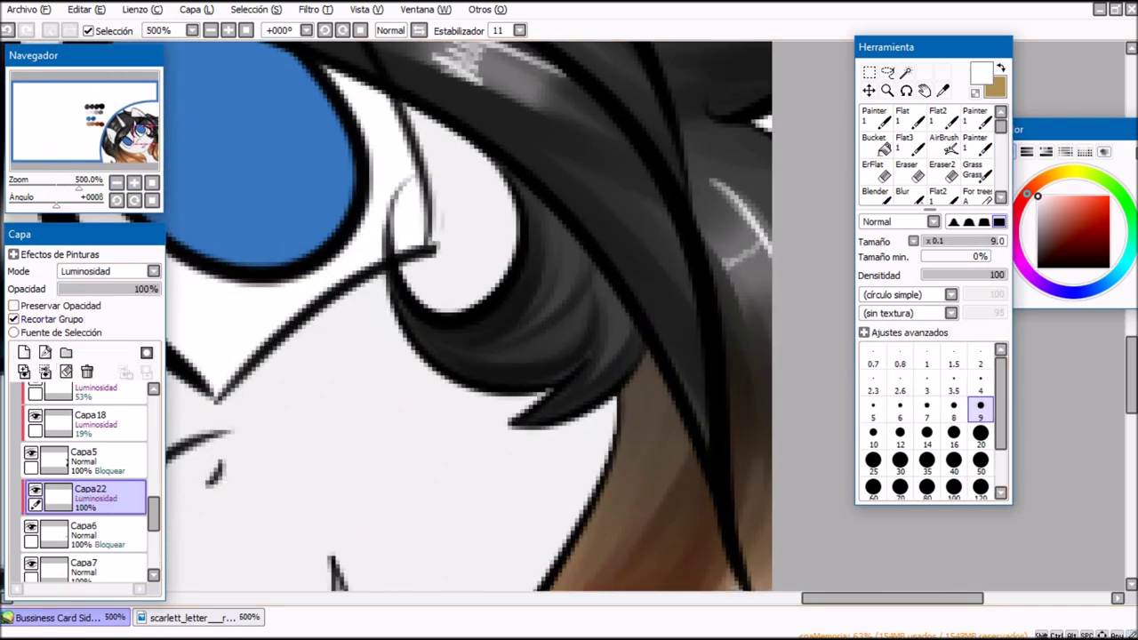
{"action": "left_click", "coordinate": [76, 289]}
Step: Paint broad white highlight strands following the small curl beside the far eye with Lineart at size 9
{"action": "left_click_drag", "start_coordinate": [500, 353], "coordinate": [583, 293]}
{"action": "left_click_drag", "start_coordinate": [583, 333], "coordinate": [480, 355]}
{"action": "left_click_drag", "start_coordinate": [579, 276], "coordinate": [539, 321]}
{"action": "left_click_drag", "start_coordinate": [569, 256], "coordinate": [533, 298]}
{"action": "left_click_drag", "start_coordinate": [620, 317], "coordinate": [594, 377]}
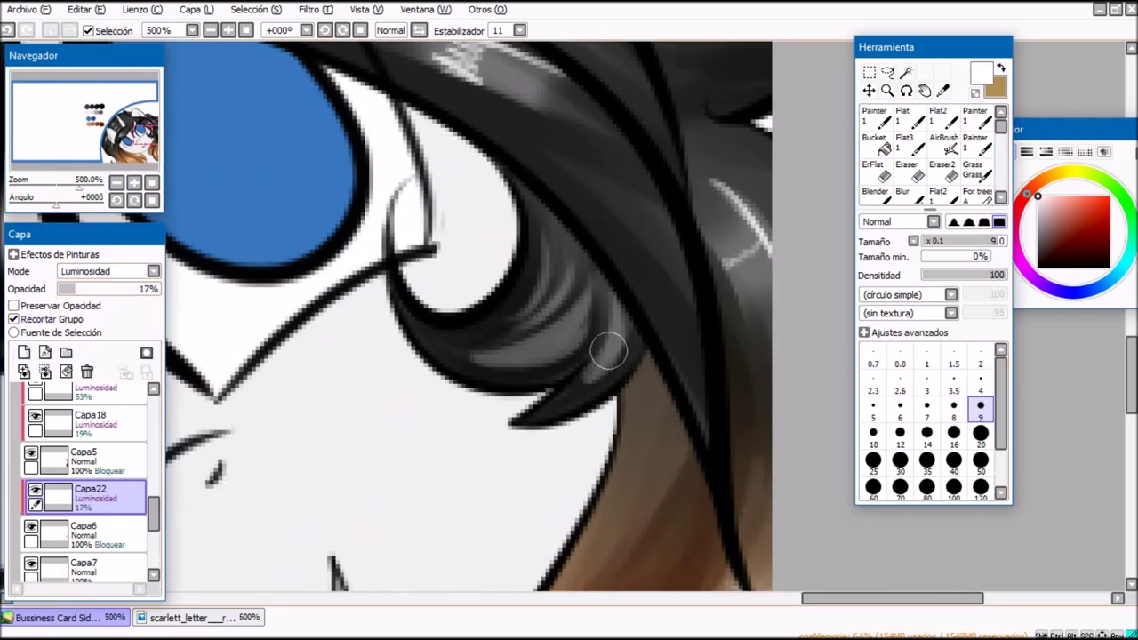
Step: Soften the small curl's white highlights with the AirBrush
{"action": "left_click", "coordinate": [944, 145]}
{"action": "left_click", "coordinate": [980, 450]}
{"action": "left_click_drag", "start_coordinate": [588, 312], "coordinate": [566, 340]}
{"action": "left_click_drag", "start_coordinate": [473, 359], "coordinate": [499, 357]}
{"action": "left_click_drag", "start_coordinate": [573, 256], "coordinate": [541, 240]}
{"action": "left_click_drag", "start_coordinate": [520, 318], "coordinate": [555, 316]}
{"action": "left_click_drag", "start_coordinate": [599, 364], "coordinate": [583, 397]}
Step: Add another clipped Luminosidad layer above the small curl's soft highlights and set its opacity to 47%
{"action": "left_click", "coordinate": [24, 353]}
{"action": "left_click", "coordinate": [153, 271]}
{"action": "left_click", "coordinate": [93, 335]}
{"action": "left_click", "coordinate": [74, 289]}
Step: Paint thin white shine lines on the small curl with Lineart at size 1
{"action": "key", "text": "n"}
{"action": "left_click", "coordinate": [980, 358]}
{"action": "left_click", "coordinate": [927, 357]}
{"action": "key", "text": "minus"}
{"action": "left_click_drag", "start_coordinate": [484, 361], "coordinate": [570, 353]}
{"action": "left_click_drag", "start_coordinate": [627, 320], "coordinate": [588, 393]}
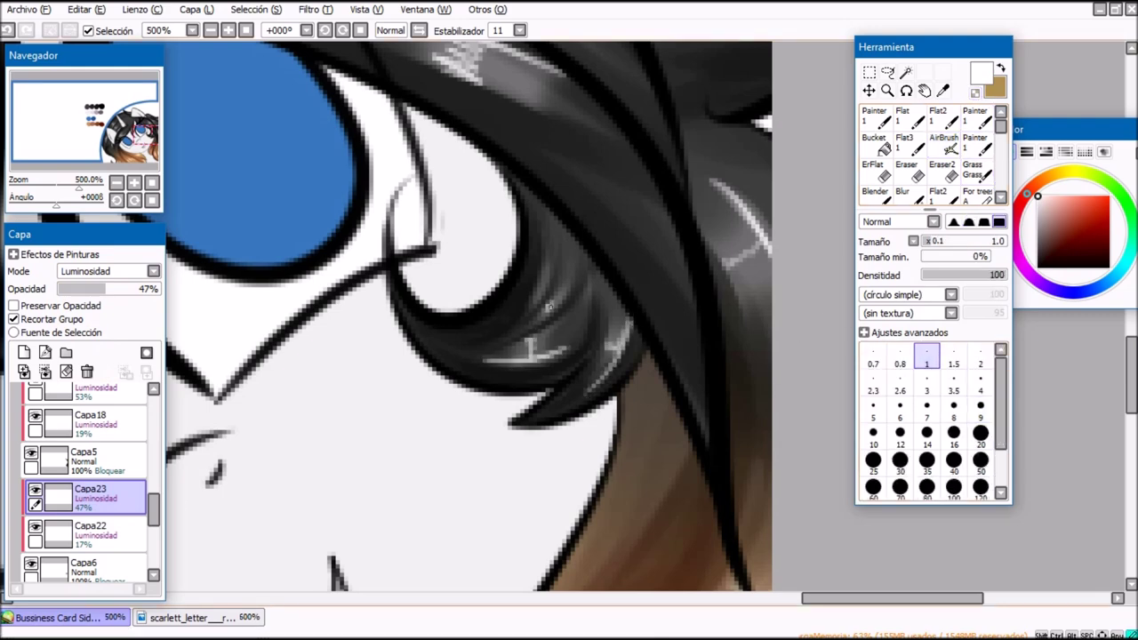
Step: Set the opacity of the small curl's shine-line layer to 20%
{"action": "scroll", "coordinate": [515, 313], "scroll_direction": "down", "scroll_amount": 5}
{"action": "left_click", "coordinate": [77, 289]}
{"action": "left_click_drag", "start_coordinate": [77, 289], "coordinate": [78, 289]}
{"action": "left_click_drag", "start_coordinate": [84, 55], "coordinate": [85, 61]}
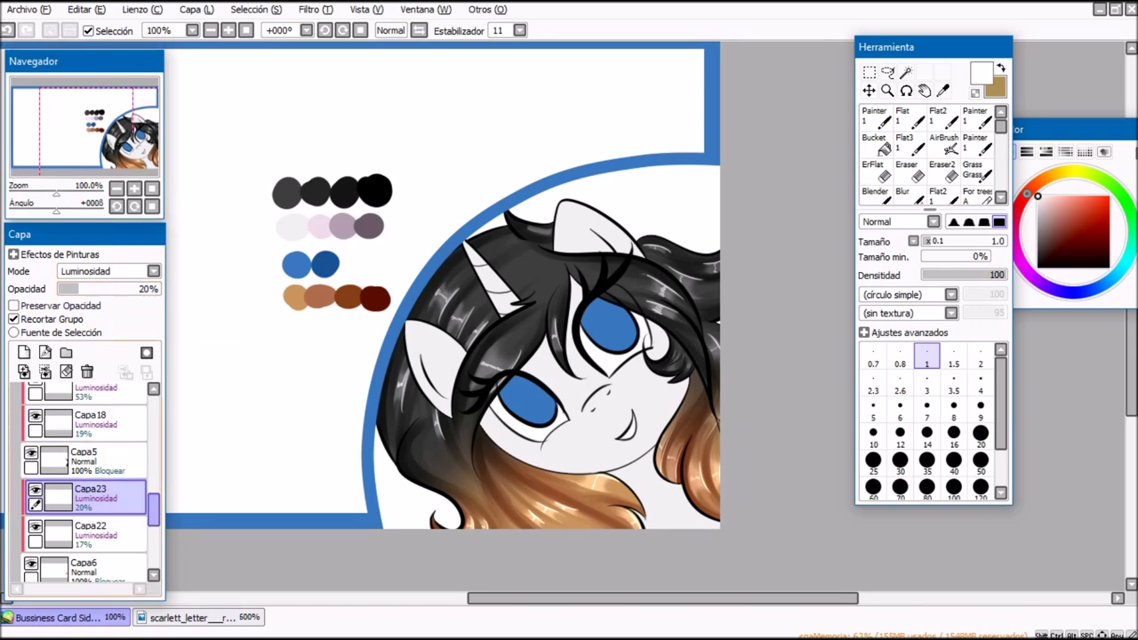
Step: Toggle Capa7's visibility to identify its content, select the layer and lock its opacity
{"action": "scroll", "coordinate": [89, 485], "scroll_direction": "down", "scroll_amount": 5}
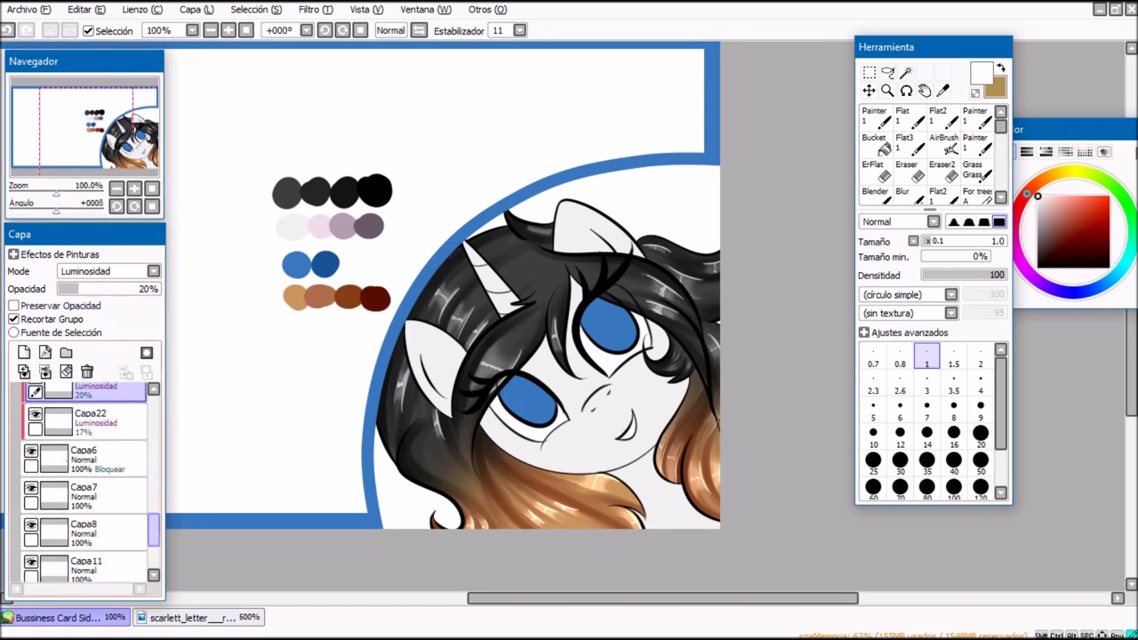
{"action": "left_click", "coordinate": [31, 479]}
{"action": "left_click", "coordinate": [31, 479]}
{"action": "left_click", "coordinate": [31, 479]}
{"action": "left_click", "coordinate": [31, 479]}
{"action": "left_click", "coordinate": [98, 486]}
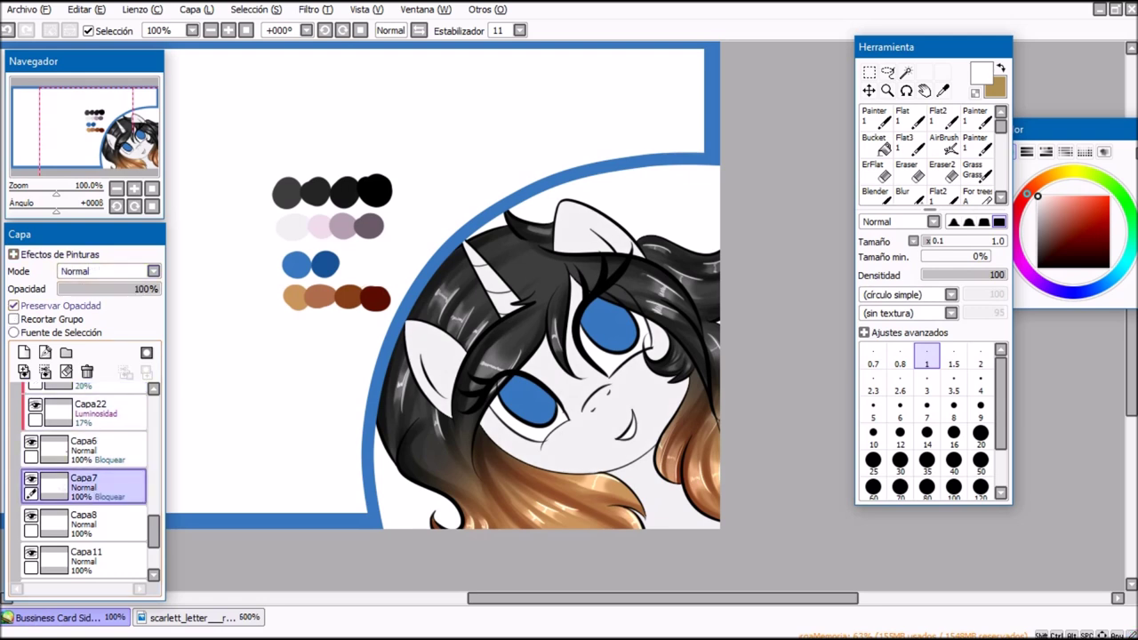
Step: Sample the light pink swatch and tint the ears, forehead and jaw on Capa7 with Brush at size 50
{"action": "left_click", "coordinate": [318, 228], "text": "alt"}
{"action": "left_click_drag", "start_coordinate": [1001, 126], "coordinate": [1001, 155]}
{"action": "left_click", "coordinate": [877, 138]}
{"action": "left_click", "coordinate": [981, 455]}
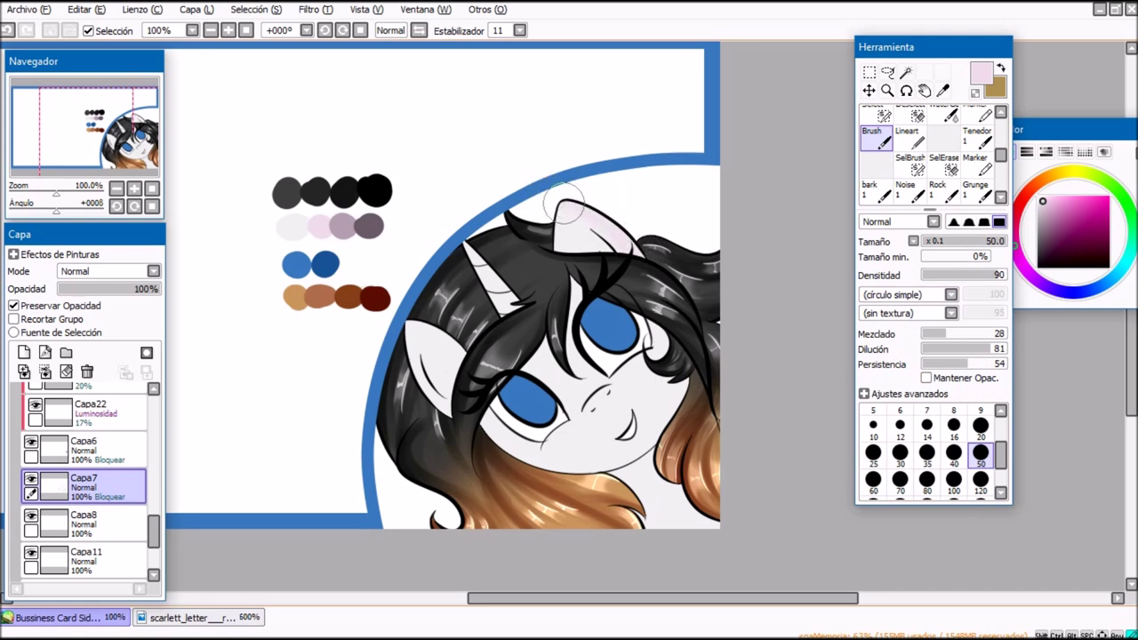
{"action": "left_click_drag", "start_coordinate": [577, 301], "coordinate": [606, 378]}
{"action": "key", "text": "ctrl+z"}
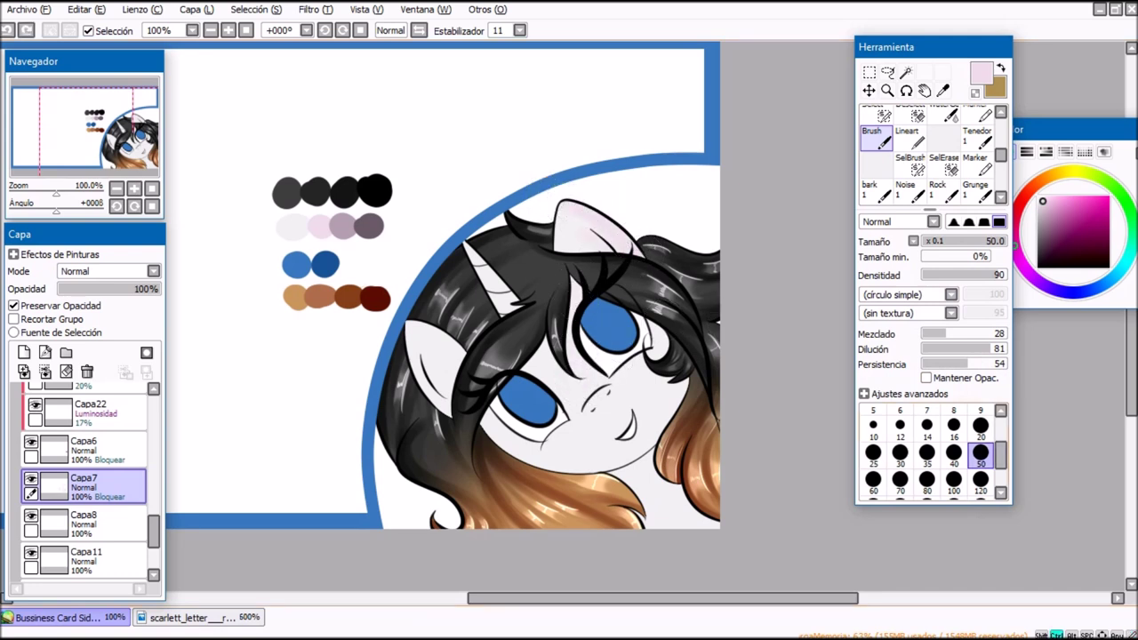
{"action": "mouse_move", "coordinate": [562, 376]}
{"action": "left_mouse_down"}
{"action": "mouse_move", "coordinate": [582, 382]}
{"action": "mouse_move", "coordinate": [551, 365]}
{"action": "left_mouse_up"}
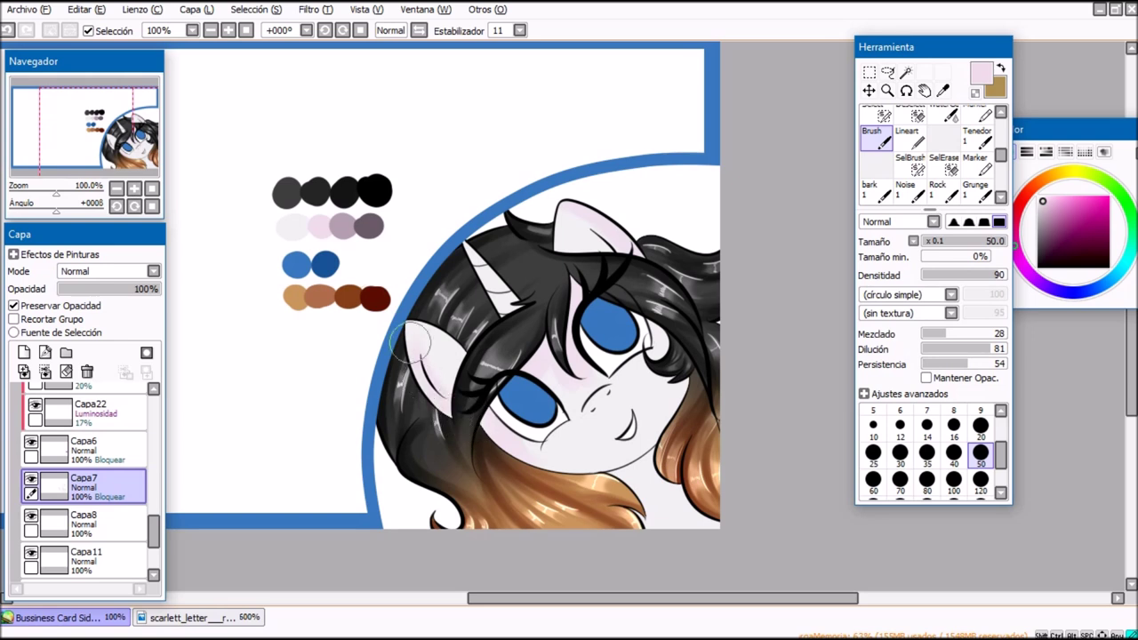
{"action": "left_click_drag", "start_coordinate": [573, 467], "coordinate": [649, 441]}
Step: Sample the mauve swatch and shade the inner ears, forehead, nose and jaw with Brush at size 35
{"action": "left_click", "coordinate": [342, 225], "text": "alt"}
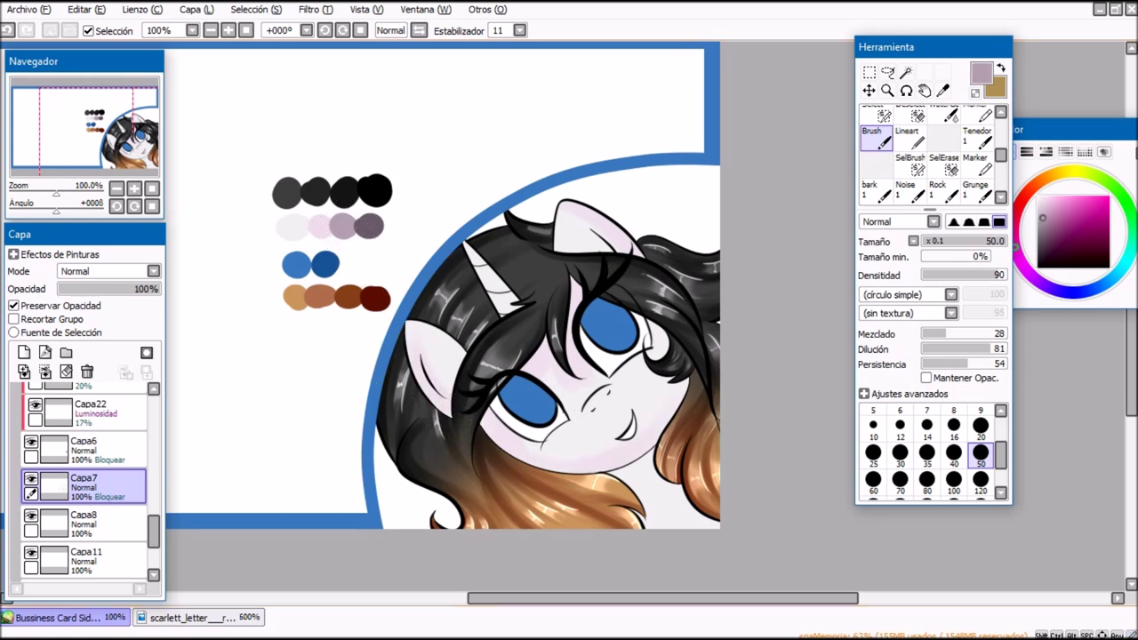
{"action": "left_click", "coordinate": [980, 426]}
{"action": "left_click", "coordinate": [926, 453]}
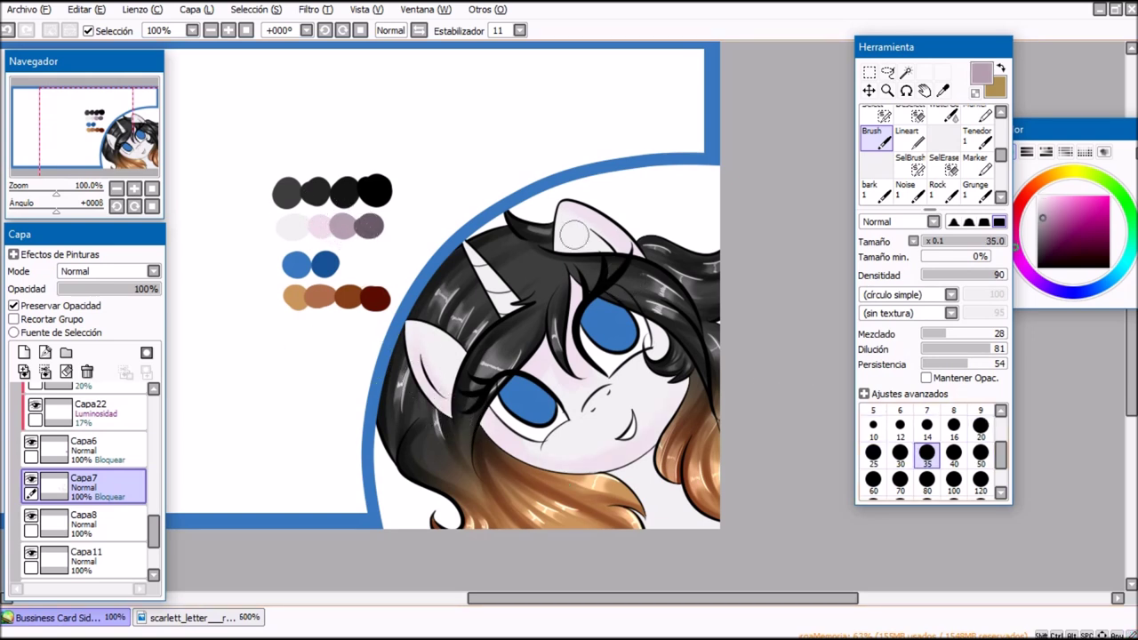
{"action": "mouse_move", "coordinate": [640, 252]}
{"action": "left_mouse_down"}
{"action": "mouse_move", "coordinate": [562, 199]}
{"action": "mouse_move", "coordinate": [646, 274]}
{"action": "left_mouse_up"}
{"action": "key", "text": "ctrl+z"}
{"action": "mouse_move", "coordinate": [582, 214]}
{"action": "left_mouse_down"}
{"action": "mouse_move", "coordinate": [644, 290]}
{"action": "mouse_move", "coordinate": [564, 213]}
{"action": "mouse_move", "coordinate": [577, 249]}
{"action": "left_mouse_up"}
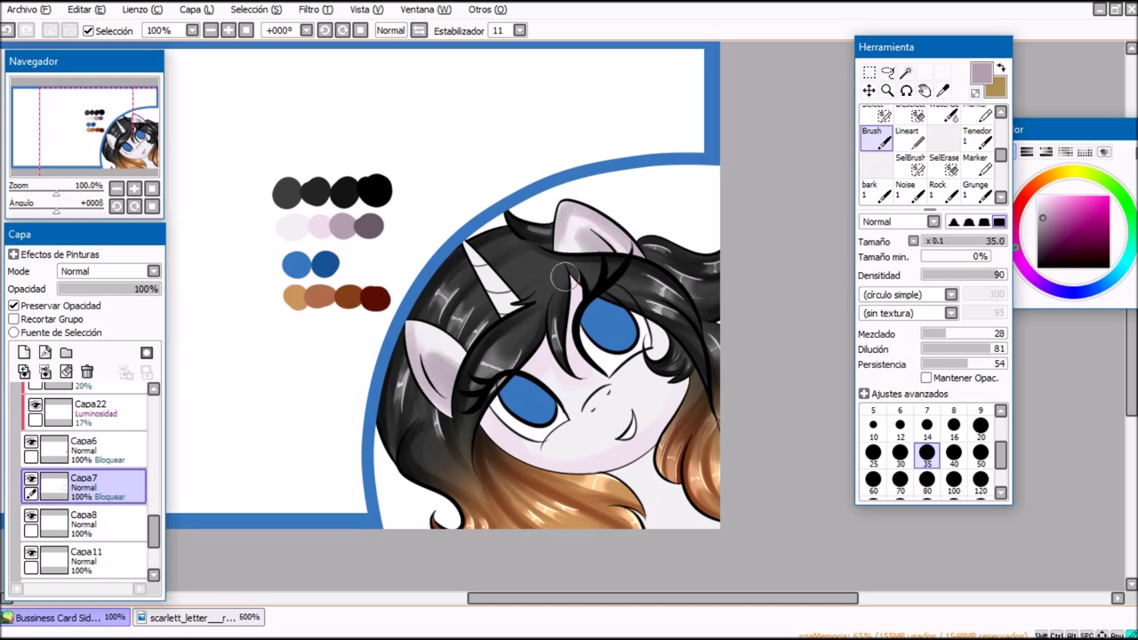
{"action": "left_click_drag", "start_coordinate": [493, 427], "coordinate": [506, 445]}
{"action": "key", "text": "ctrl+z"}
{"action": "left_click_drag", "start_coordinate": [614, 387], "coordinate": [584, 408]}
{"action": "left_click_drag", "start_coordinate": [677, 393], "coordinate": [594, 459]}
Step: Sample the dark purple swatch and deepen the shadows in the ears and along the jaw with Brush at sizes 9 and 20
{"action": "right_click", "coordinate": [373, 223]}
{"action": "left_click", "coordinate": [980, 411]}
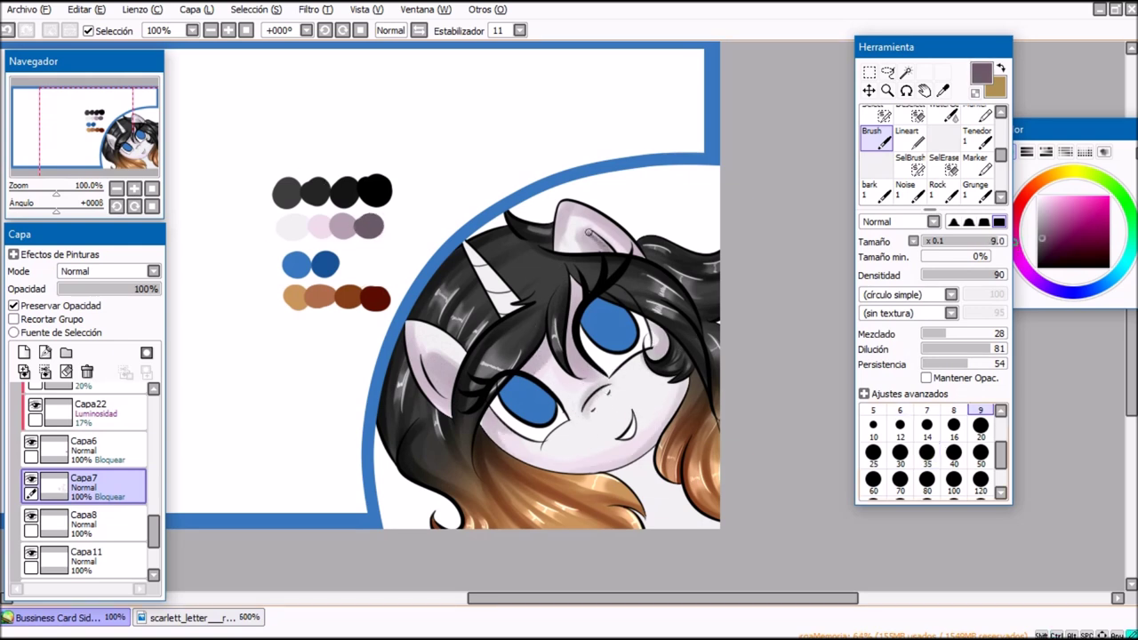
{"action": "left_click_drag", "start_coordinate": [409, 326], "coordinate": [449, 414]}
{"action": "key", "text": "ctrl+z"}
{"action": "left_click_drag", "start_coordinate": [408, 325], "coordinate": [449, 413]}
{"action": "left_click_drag", "start_coordinate": [448, 396], "coordinate": [425, 361]}
{"action": "left_click", "coordinate": [980, 429]}
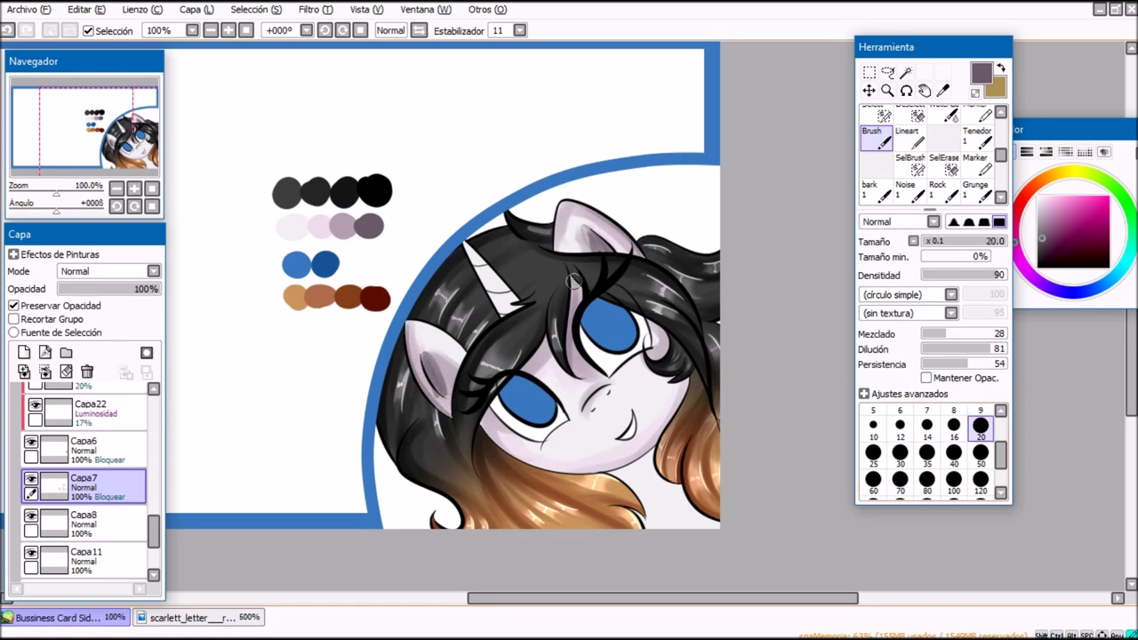
{"action": "left_click_drag", "start_coordinate": [544, 466], "coordinate": [652, 447]}
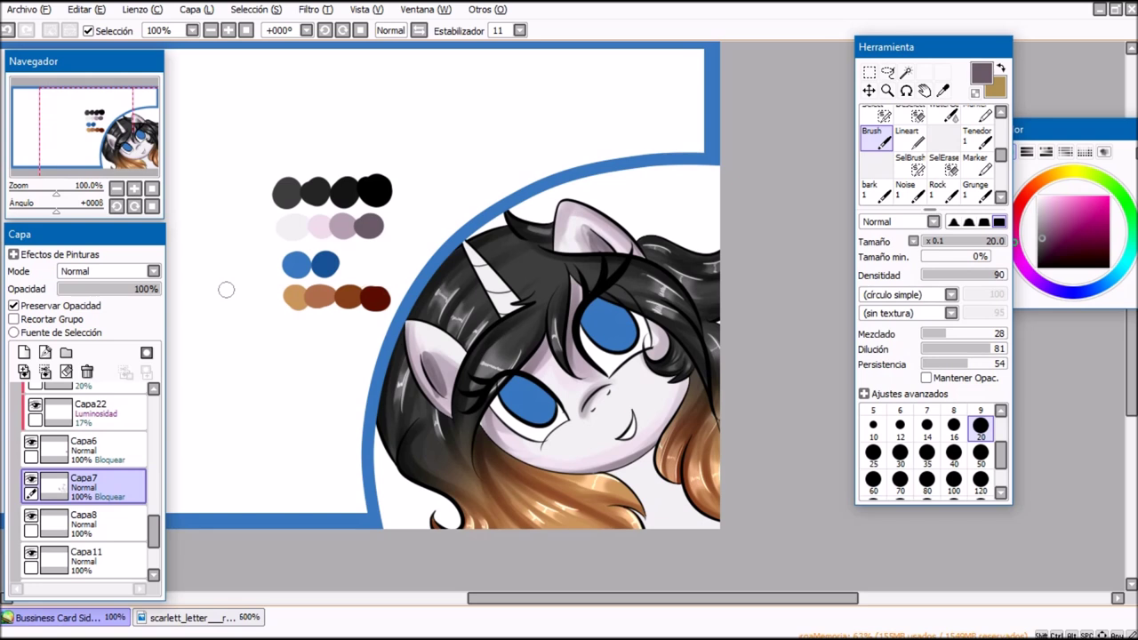
Step: Try blending the face and ear shading with the Desenf. tool at size 50, and undo the strokes
{"action": "scroll", "coordinate": [929, 153], "scroll_direction": "up", "scroll_amount": 4}
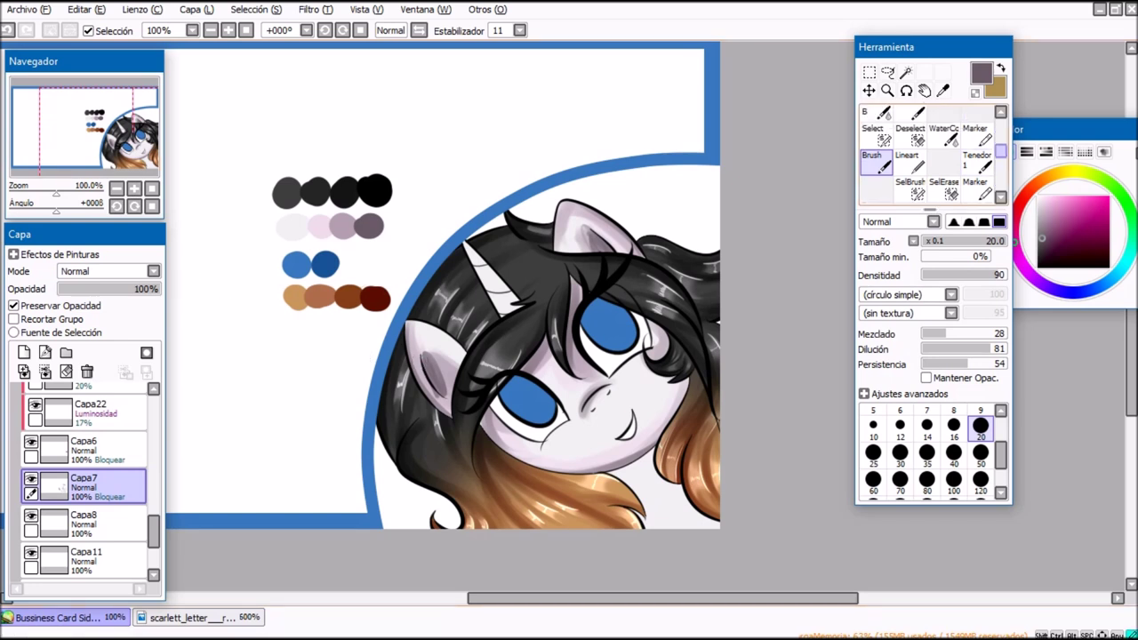
{"action": "left_click_drag", "start_coordinate": [1000, 140], "coordinate": [1001, 144]}
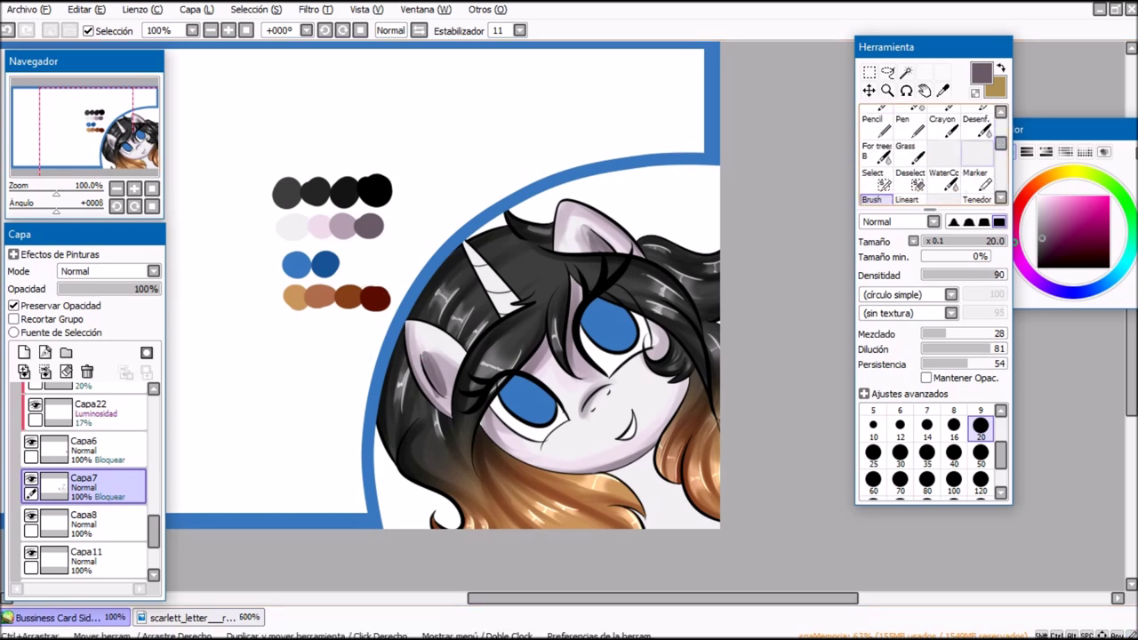
{"action": "left_click", "coordinate": [976, 127]}
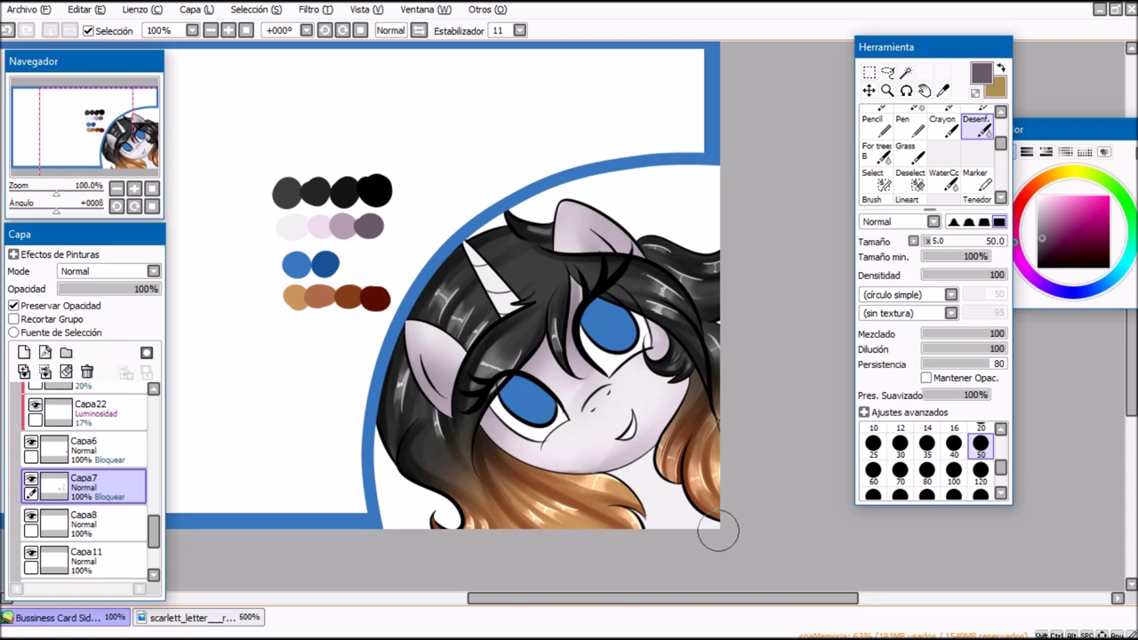
{"action": "key", "text": "ctrl+z"}
{"action": "key", "text": "ctrl+z"}
{"action": "key", "text": "ctrl+z"}
{"action": "key", "text": "ctrl+z"}
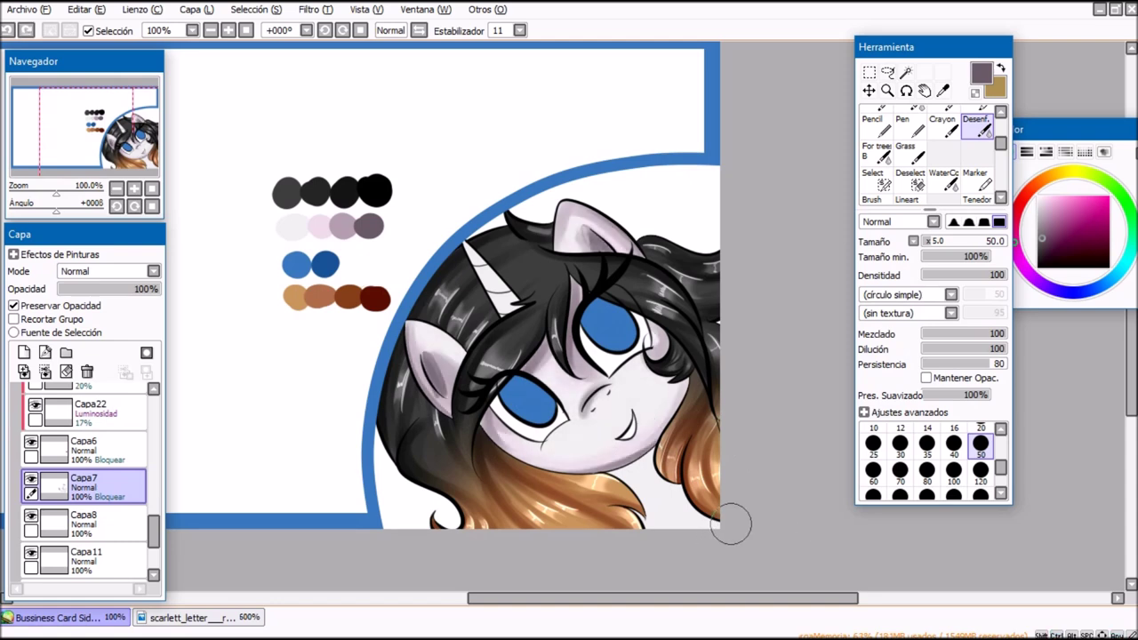
Step: Reduce the Desenf. tool to size 20 and blend the shading inside the far ear
{"action": "left_click", "coordinate": [135, 189]}
{"action": "left_click", "coordinate": [135, 188]}
{"action": "left_click_drag", "start_coordinate": [133, 133], "coordinate": [143, 131]}
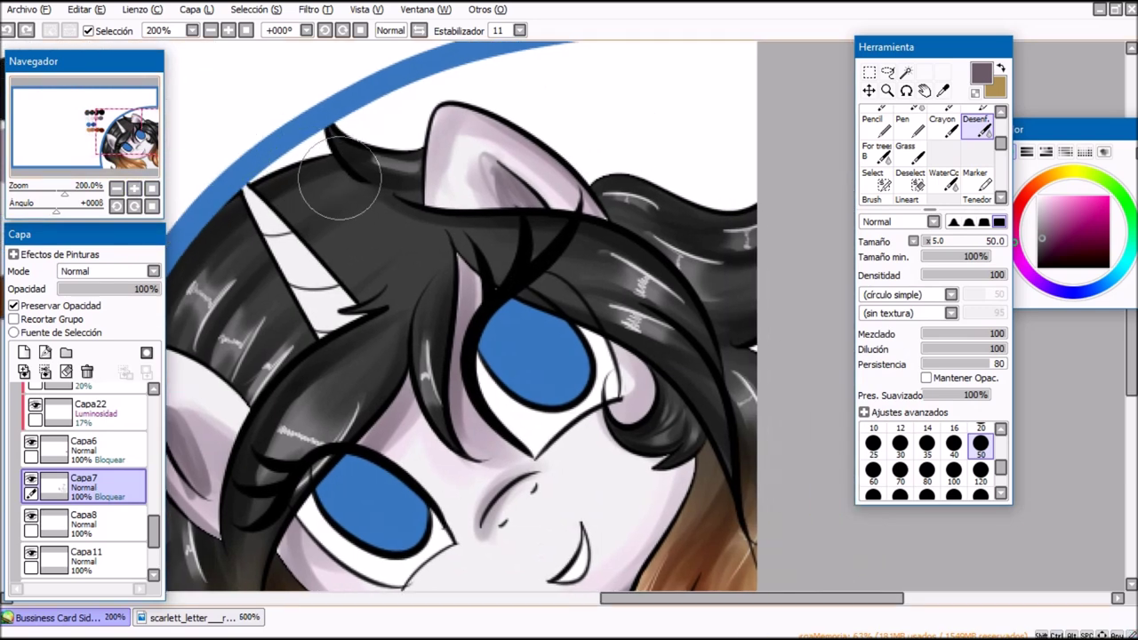
{"action": "key", "text": "bracketleft"}
{"action": "key", "text": "bracketleft"}
{"action": "key", "text": "bracketleft"}
{"action": "key", "text": "bracketleft"}
{"action": "key", "text": "bracketleft"}
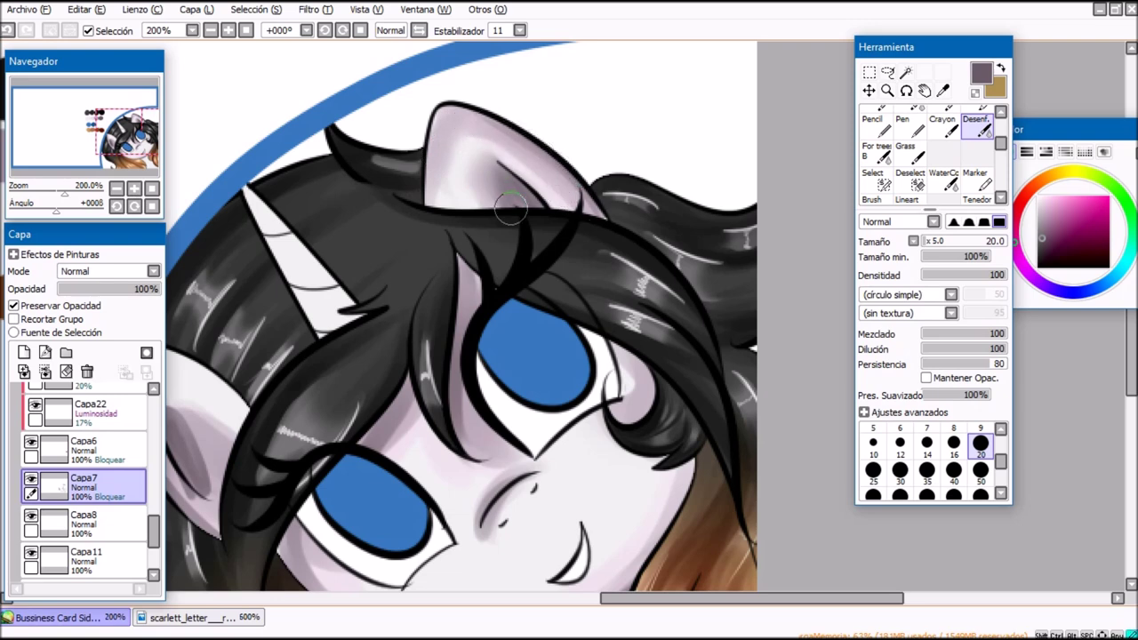
{"action": "mouse_move", "coordinate": [528, 195]}
{"action": "left_mouse_down"}
{"action": "mouse_move", "coordinate": [610, 95]}
{"action": "mouse_move", "coordinate": [618, 64]}
{"action": "left_mouse_up"}
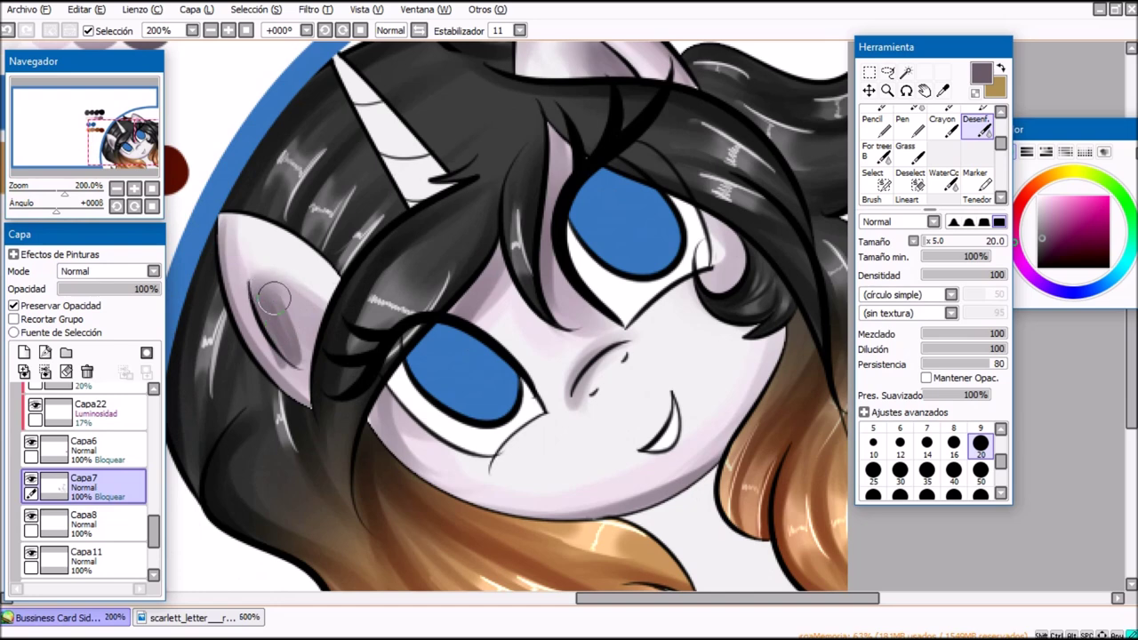
Step: Blend the shading in the near ear, around the nose and under the forelock with the Desenf. tool
{"action": "left_click_drag", "start_coordinate": [304, 292], "coordinate": [294, 288]}
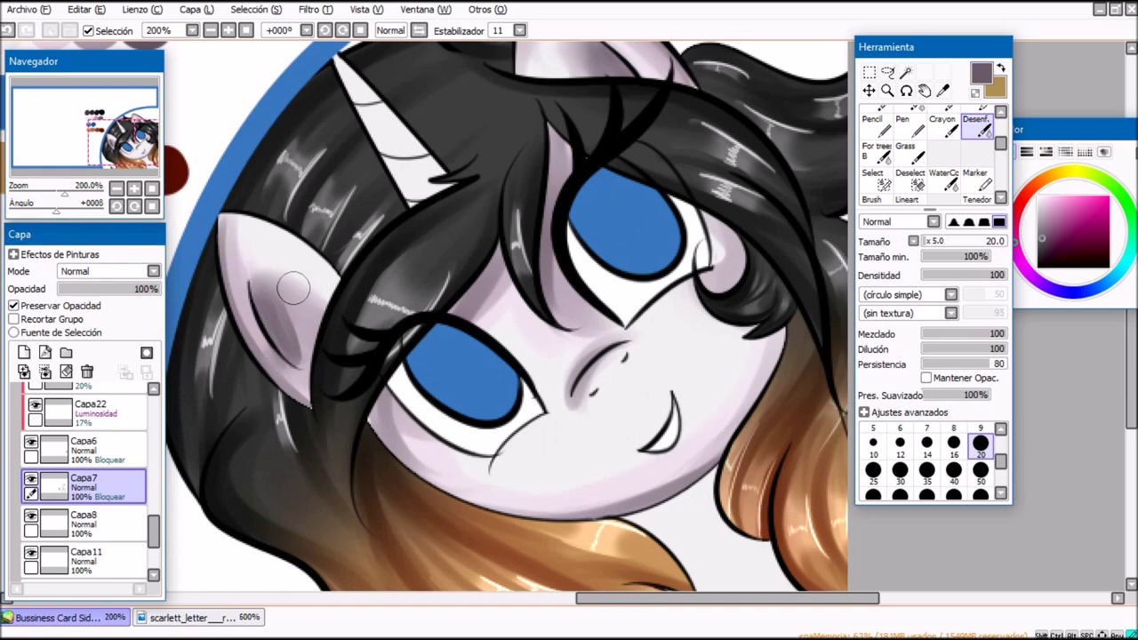
{"action": "left_click_drag", "start_coordinate": [571, 367], "coordinate": [582, 404]}
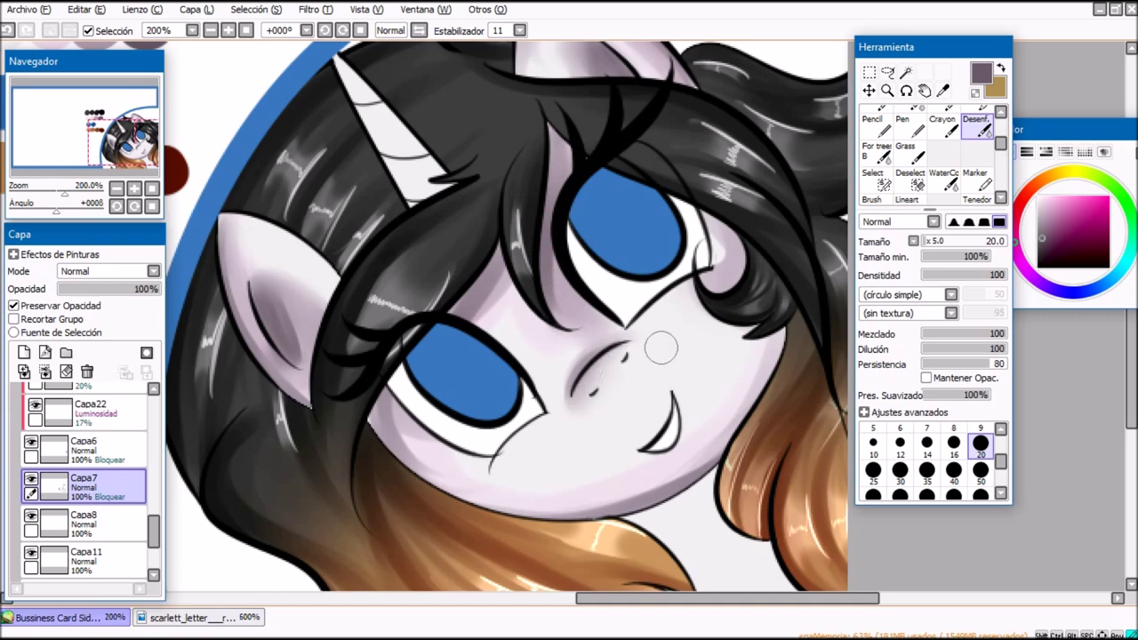
{"action": "left_click_drag", "start_coordinate": [498, 278], "coordinate": [509, 263]}
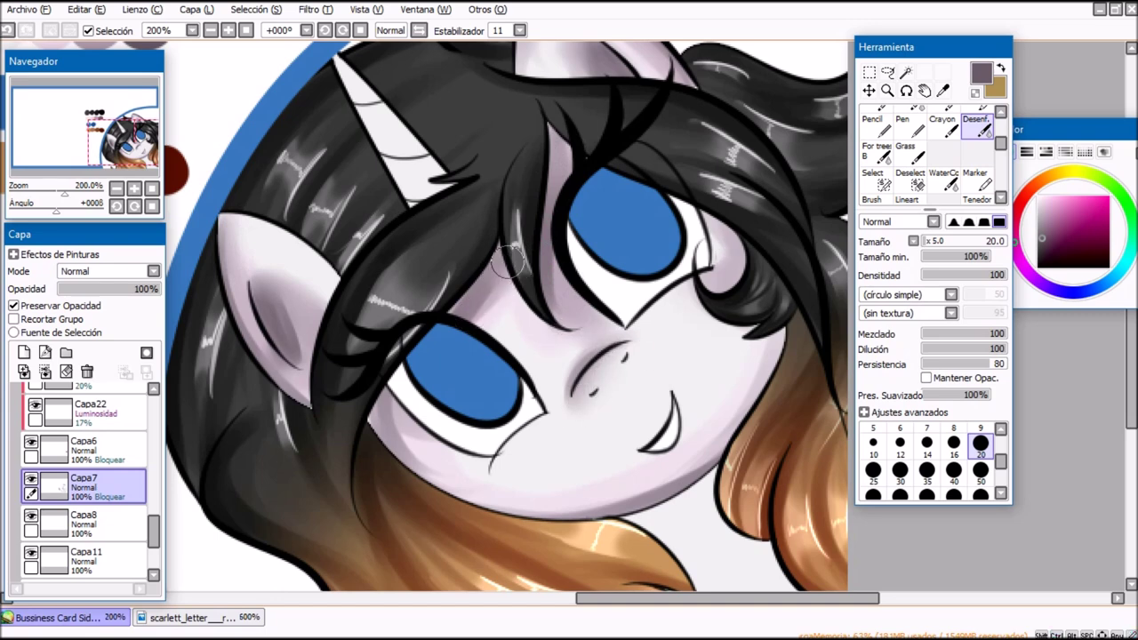
Step: Select the Capa8 layer containing the neck and lock its opacity
{"action": "left_click", "coordinate": [116, 188]}
{"action": "left_click", "coordinate": [117, 189]}
{"action": "left_click_drag", "start_coordinate": [153, 532], "coordinate": [153, 544]}
{"action": "left_click", "coordinate": [97, 449]}
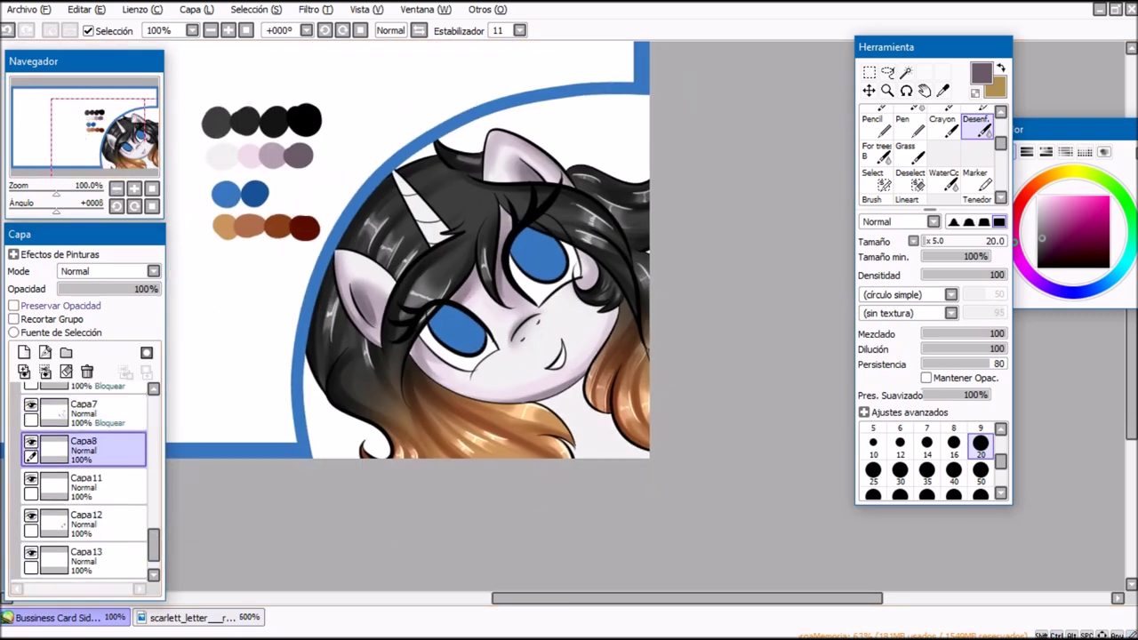
{"action": "left_click", "coordinate": [82, 306]}
Step: Shade the neck below the jaw with Brush at size 50, using the light pink swatch followed by the mauve swatch
{"action": "right_click", "coordinate": [252, 155]}
{"action": "left_click_drag", "start_coordinate": [1001, 143], "coordinate": [1001, 152]}
{"action": "left_click", "coordinate": [878, 153]}
{"action": "left_click", "coordinate": [981, 454]}
{"action": "mouse_move", "coordinate": [574, 391]}
{"action": "left_mouse_down"}
{"action": "mouse_move", "coordinate": [519, 416]}
{"action": "mouse_move", "coordinate": [573, 412]}
{"action": "mouse_move", "coordinate": [548, 402]}
{"action": "mouse_move", "coordinate": [554, 413]}
{"action": "left_mouse_up"}
{"action": "right_click", "coordinate": [277, 155]}
{"action": "left_click_drag", "start_coordinate": [586, 413], "coordinate": [613, 434]}
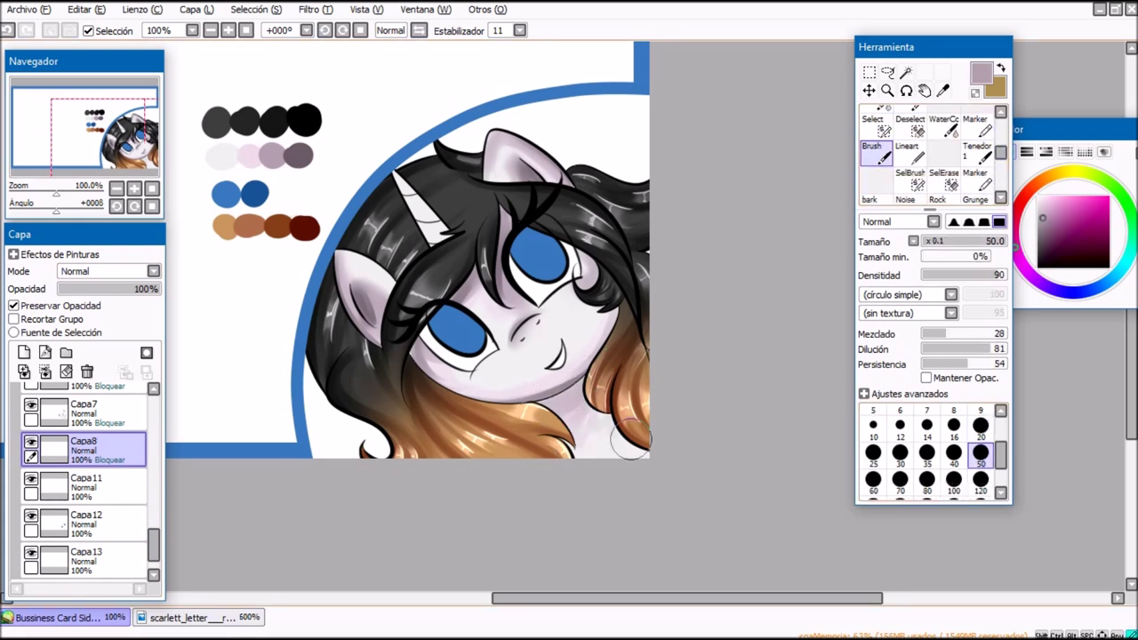
Step: Deepen the neck shadow using the dark purple swatch with Brush at size 35 and blend it with the Desenf. tool at size 20
{"action": "right_click", "coordinate": [303, 154]}
{"action": "key", "text": "bracketleft"}
{"action": "key", "text": "bracketleft"}
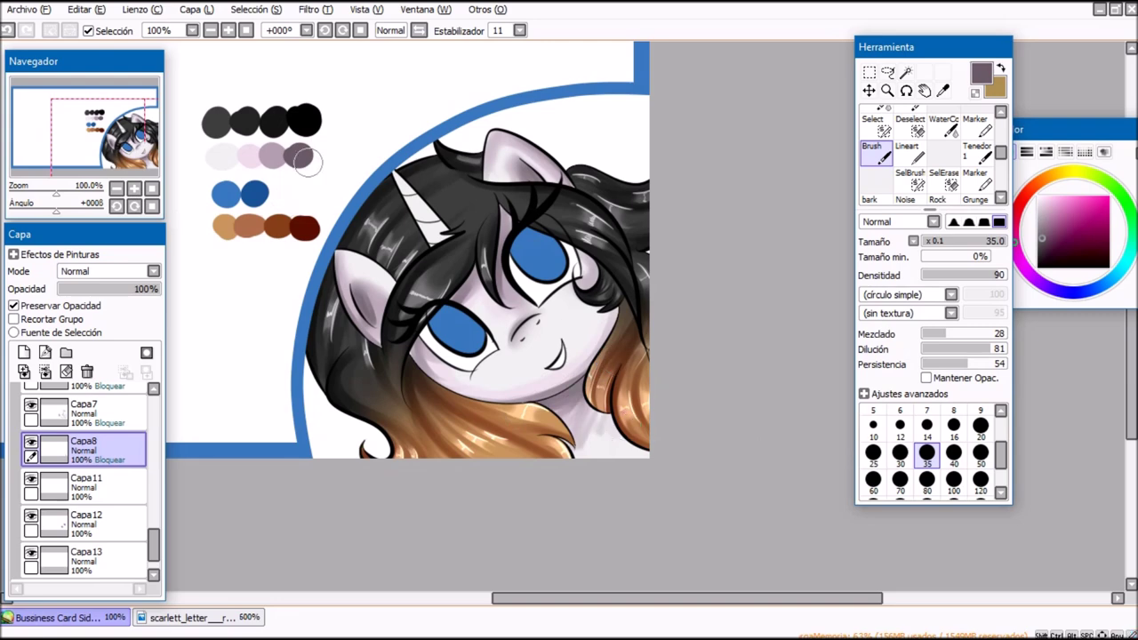
{"action": "key", "text": "Left"}
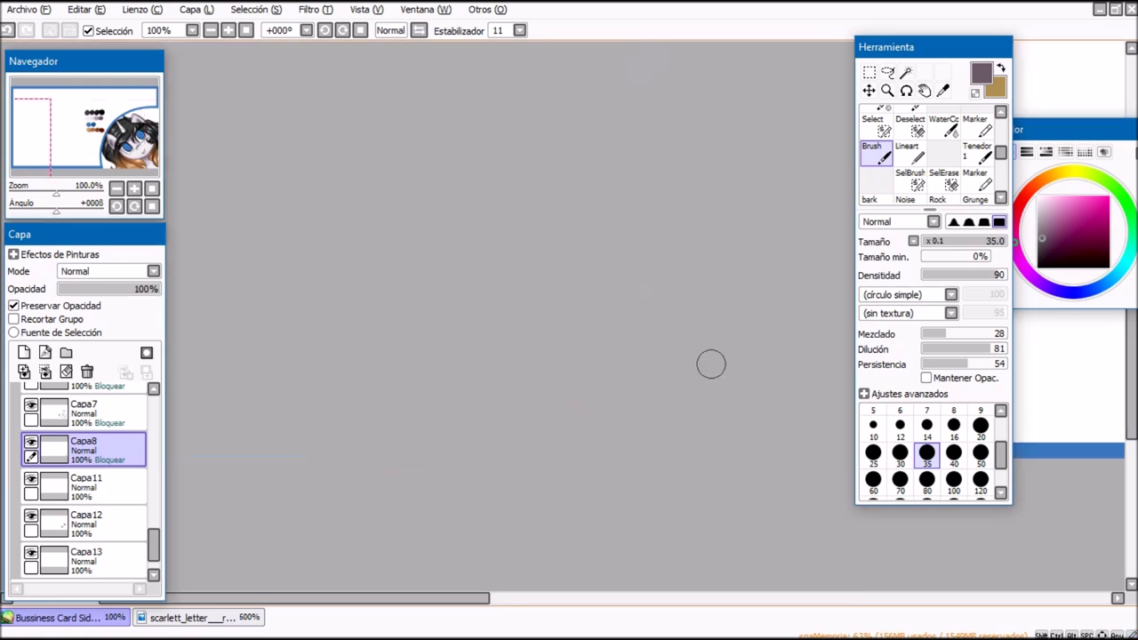
{"action": "left_click_drag", "start_coordinate": [347, 598], "coordinate": [701, 599]}
{"action": "left_click_drag", "start_coordinate": [1001, 152], "coordinate": [1001, 144]}
{"action": "left_click", "coordinate": [976, 123]}
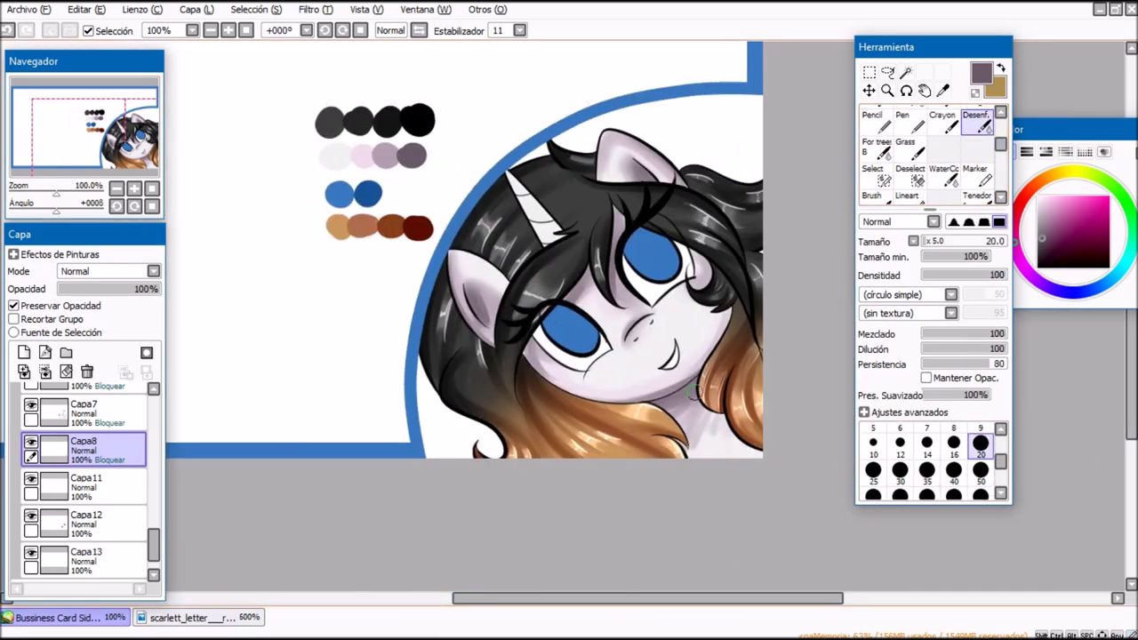
Step: Shade the horn on the Capa7 layer with Brush at size 35, using the light pink swatch followed by the mauve swatch
{"action": "left_click_drag", "start_coordinate": [153, 545], "coordinate": [154, 537]}
{"action": "left_click", "coordinate": [31, 446]}
{"action": "left_click", "coordinate": [31, 446]}
{"action": "left_click", "coordinate": [98, 454]}
{"action": "right_click", "coordinate": [364, 152]}
{"action": "left_click", "coordinate": [873, 197]}
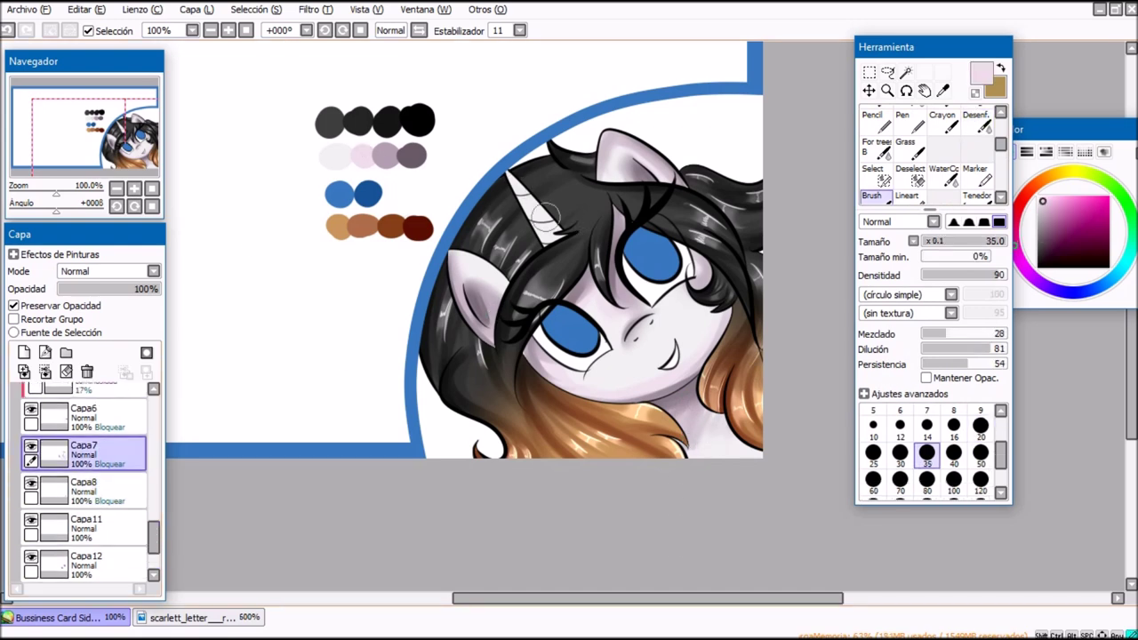
{"action": "right_click", "coordinate": [388, 160]}
{"action": "key", "text": "ctrl+z"}
{"action": "left_click_drag", "start_coordinate": [524, 220], "coordinate": [558, 220]}
Step: Deepen the horn's shadow along its length using the dark purple swatch with Brush at size 50
{"action": "right_click", "coordinate": [415, 146]}
{"action": "left_click", "coordinate": [980, 455]}
{"action": "left_click_drag", "start_coordinate": [511, 174], "coordinate": [553, 245]}
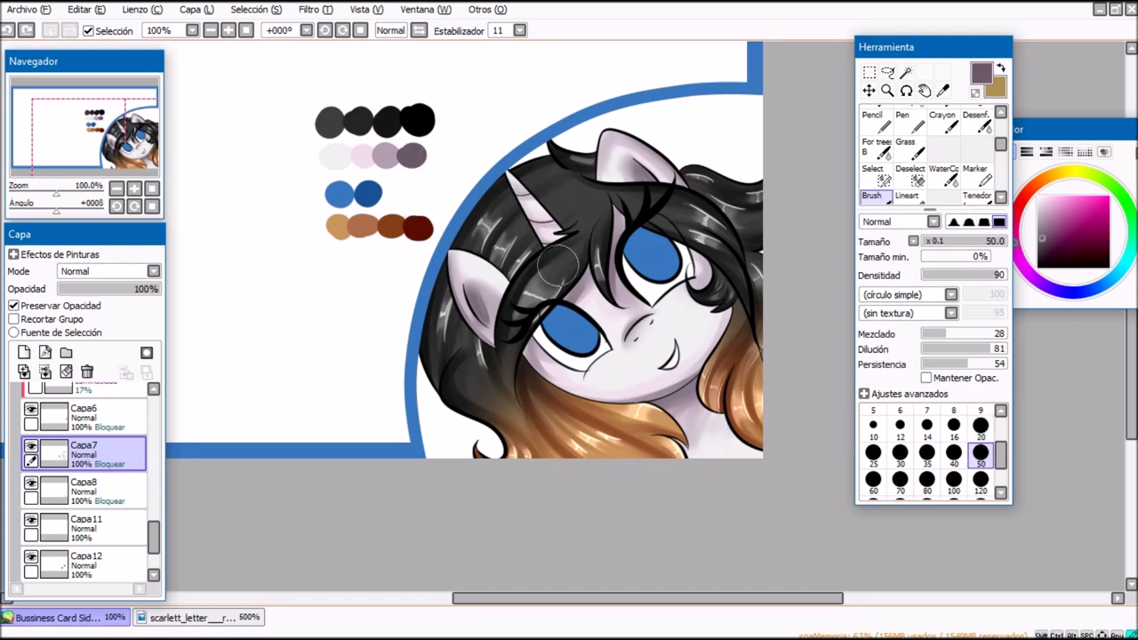
Step: Find and select the Capa12 layer containing the blue irises and lock its opacity
{"action": "left_click", "coordinate": [117, 189]}
{"action": "scroll", "coordinate": [89, 489], "scroll_direction": "down", "scroll_amount": 1}
{"action": "left_click_drag", "start_coordinate": [154, 546], "coordinate": [154, 548]}
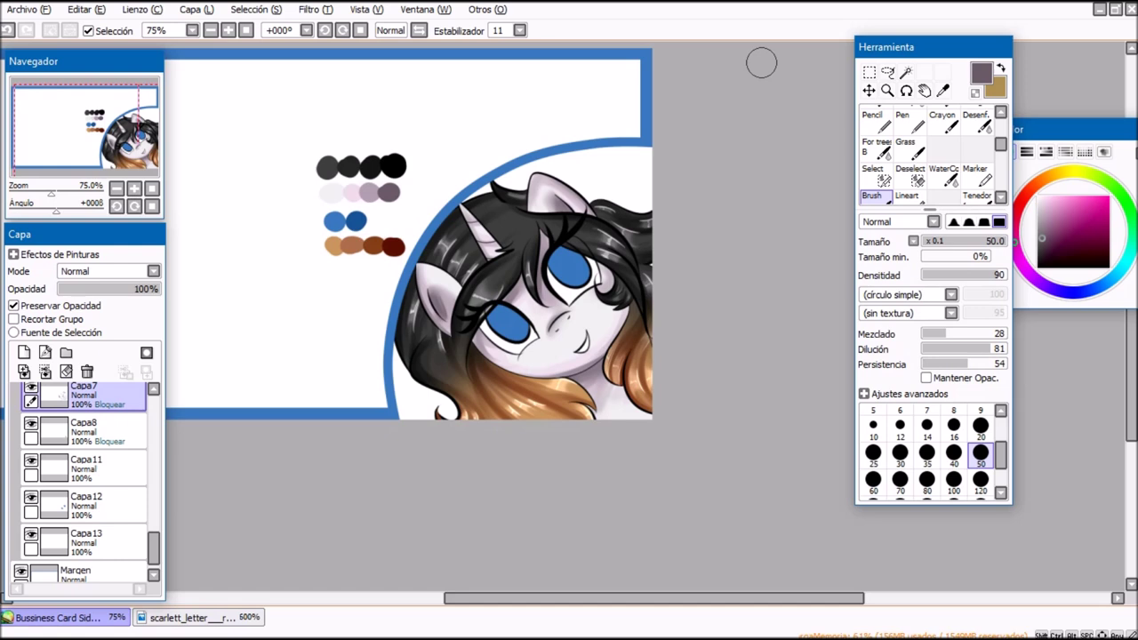
{"action": "mouse_move", "coordinate": [154, 548]}
{"action": "left_mouse_down"}
{"action": "mouse_move", "coordinate": [154, 491]}
{"action": "mouse_move", "coordinate": [153, 550]}
{"action": "left_mouse_up"}
{"action": "left_click", "coordinate": [31, 415]}
{"action": "left_click", "coordinate": [31, 414]}
{"action": "left_click", "coordinate": [31, 451]}
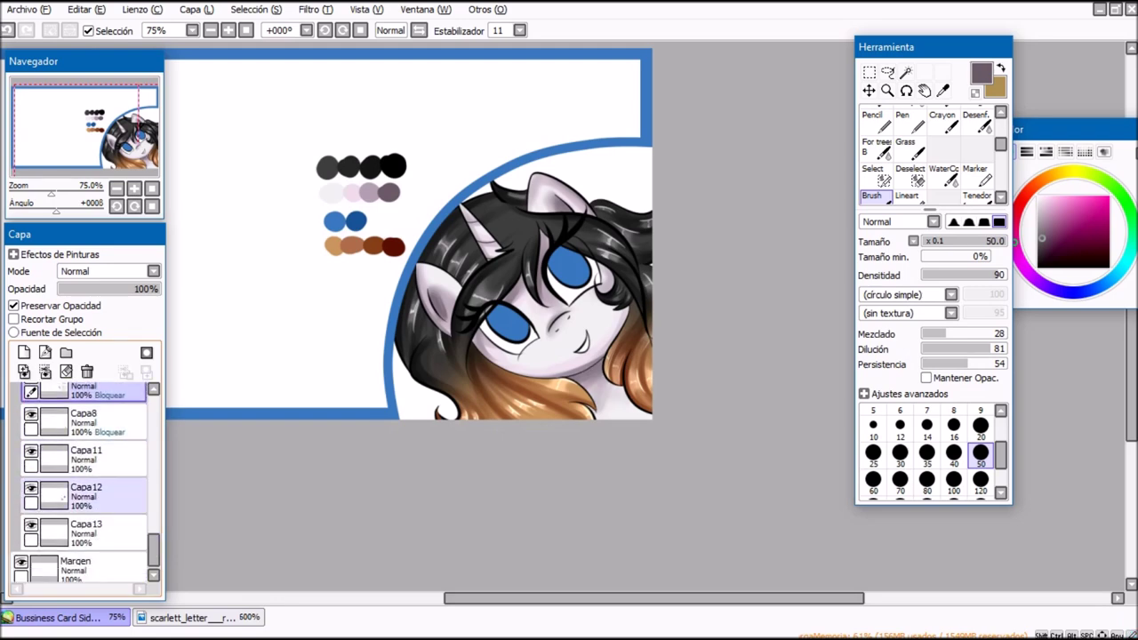
{"action": "left_click", "coordinate": [87, 497]}
{"action": "left_click", "coordinate": [13, 306]}
Step: Paint the upper irises with the dark blue swatch using Lineart at size 50, and blend them with the Desenf. tool at size 20
{"action": "scroll", "coordinate": [456, 255], "scroll_direction": "up", "scroll_amount": 2}
{"action": "right_click", "coordinate": [259, 185]}
{"action": "left_click", "coordinate": [908, 197]}
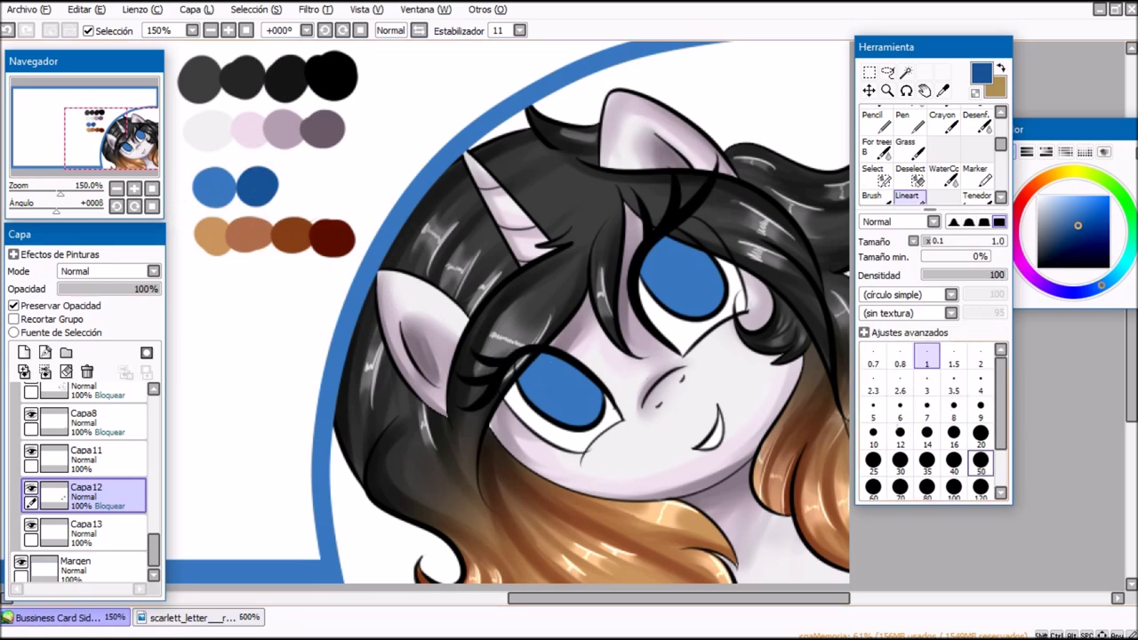
{"action": "left_click", "coordinate": [981, 460]}
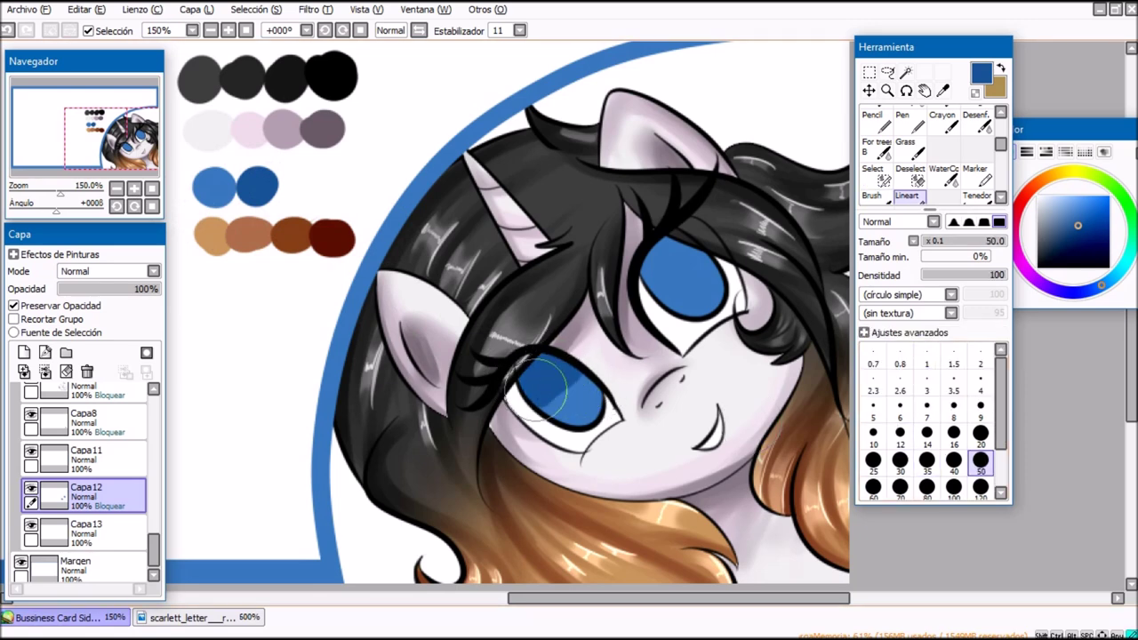
{"action": "left_click_drag", "start_coordinate": [714, 240], "coordinate": [676, 261]}
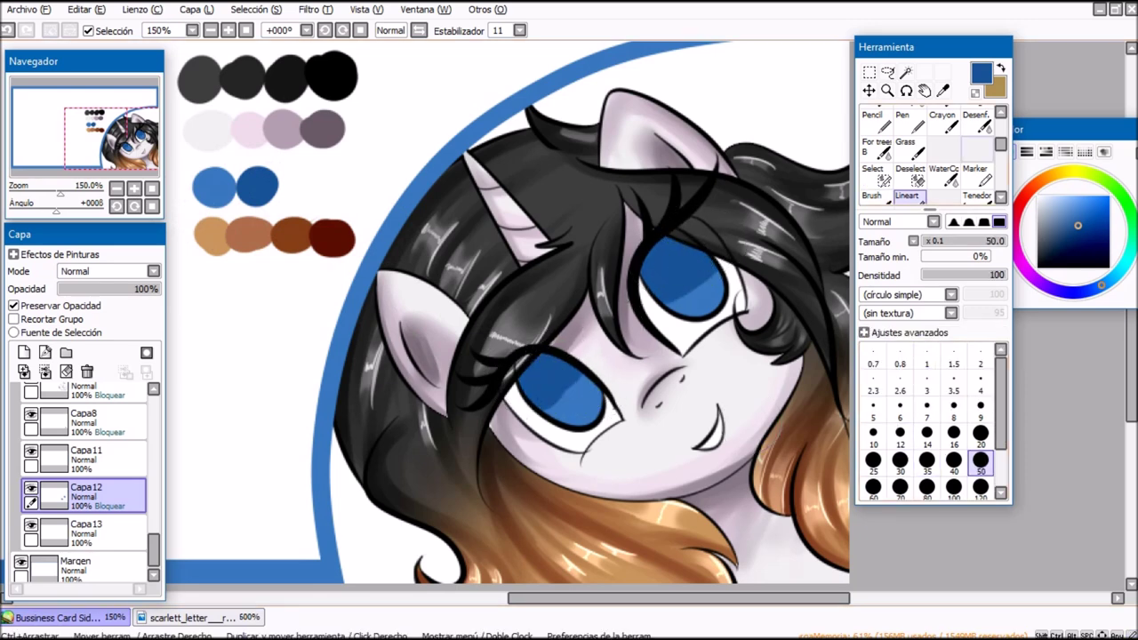
{"action": "left_click", "coordinate": [976, 123]}
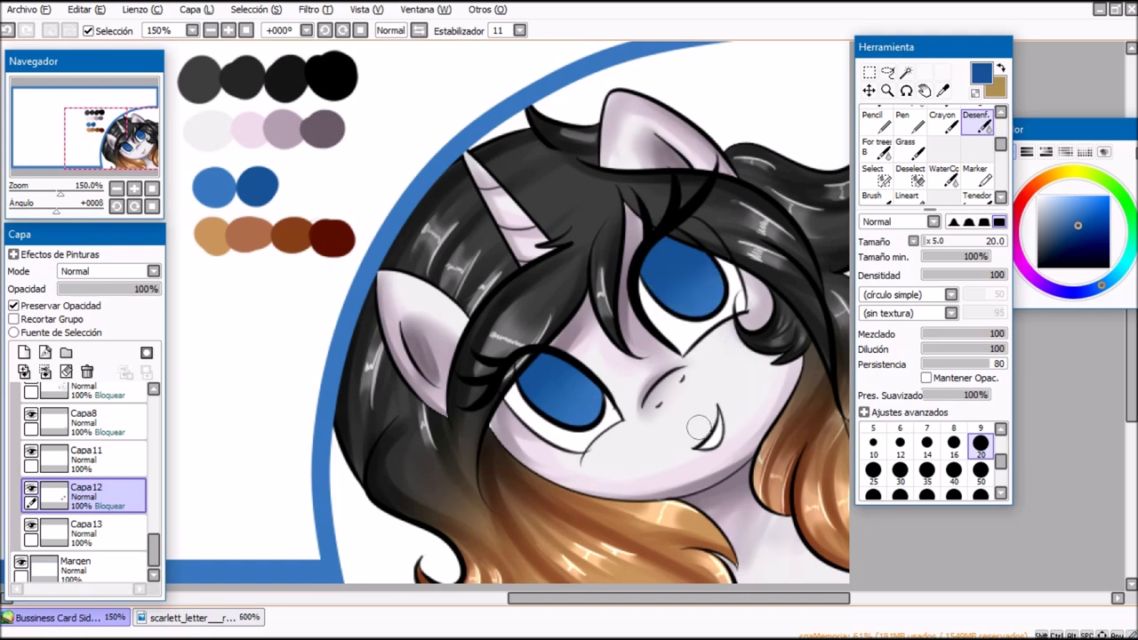
Step: Add a layer above Capa12 clipped with Recortar Grupo and set the drawing colour to black
{"action": "left_click", "coordinate": [24, 353]}
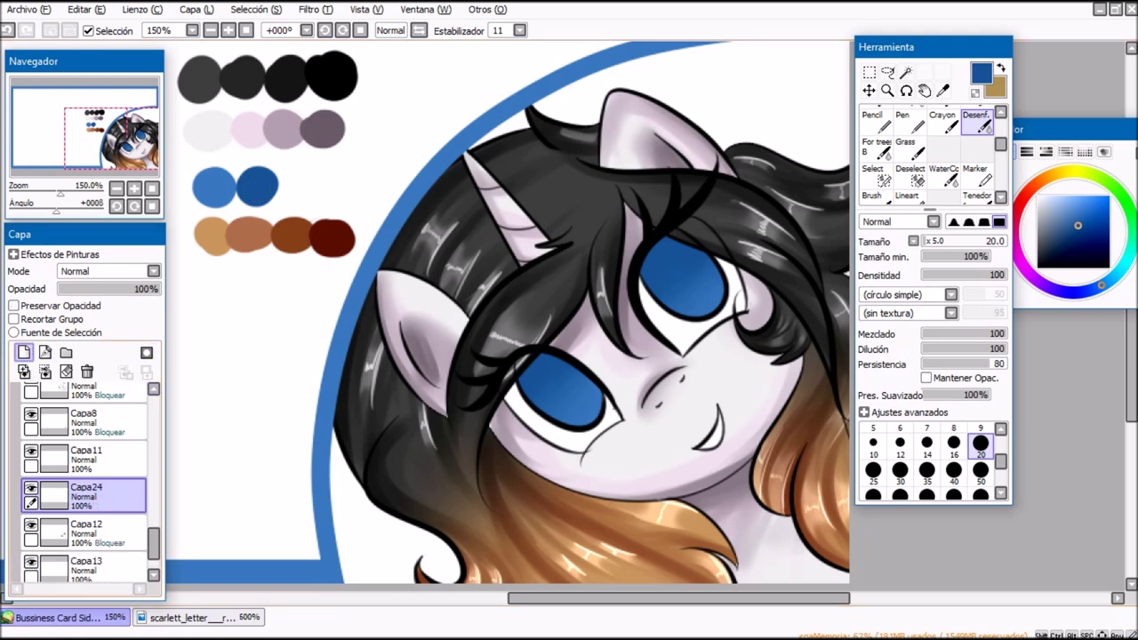
{"action": "left_click", "coordinate": [13, 318]}
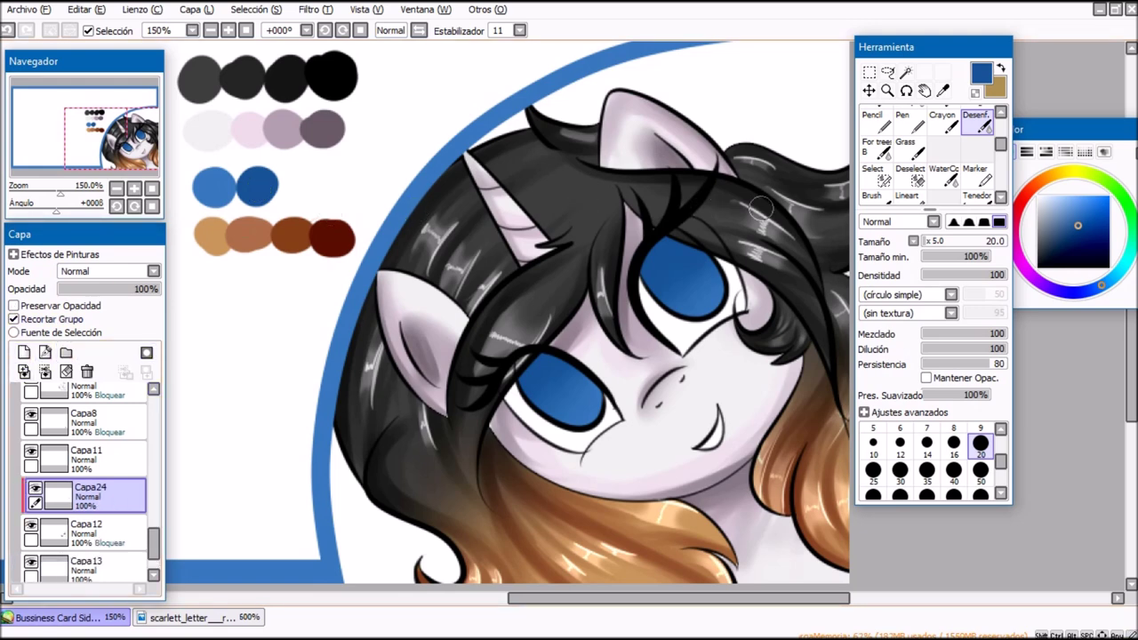
{"action": "left_click", "coordinate": [1038, 267]}
Step: Paint large black oval pupils in both eyes with Lineart at size 20
{"action": "left_click", "coordinate": [134, 206]}
{"action": "left_click", "coordinate": [135, 207]}
{"action": "left_click", "coordinate": [134, 206]}
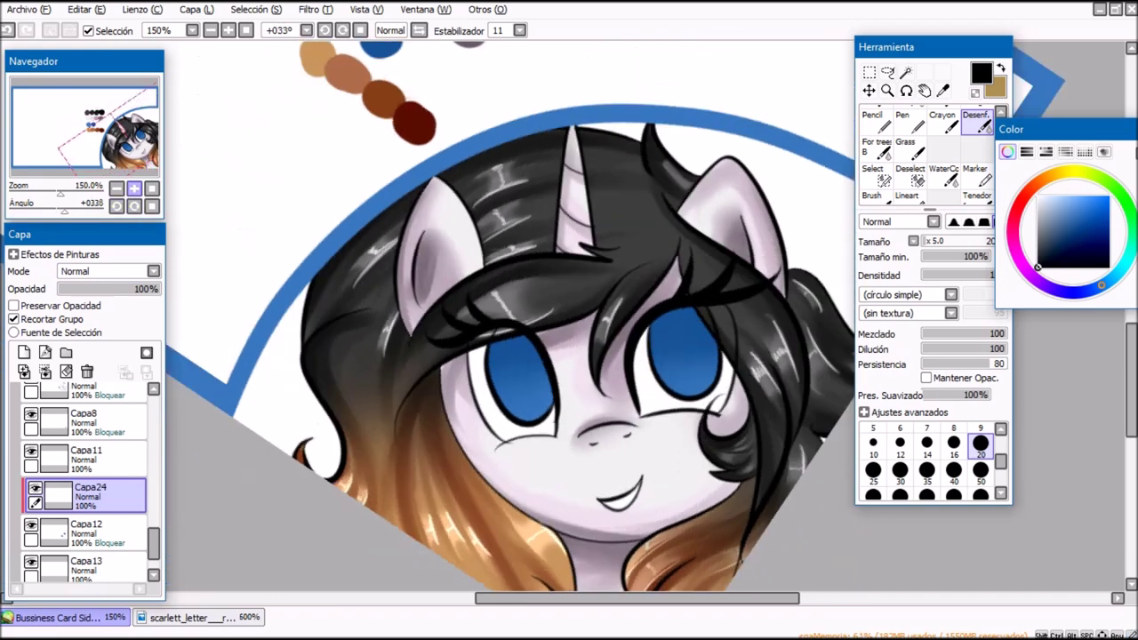
{"action": "left_click", "coordinate": [137, 146]}
{"action": "left_click", "coordinate": [134, 189]}
{"action": "left_click", "coordinate": [134, 188]}
{"action": "left_click_drag", "start_coordinate": [137, 146], "coordinate": [138, 139]}
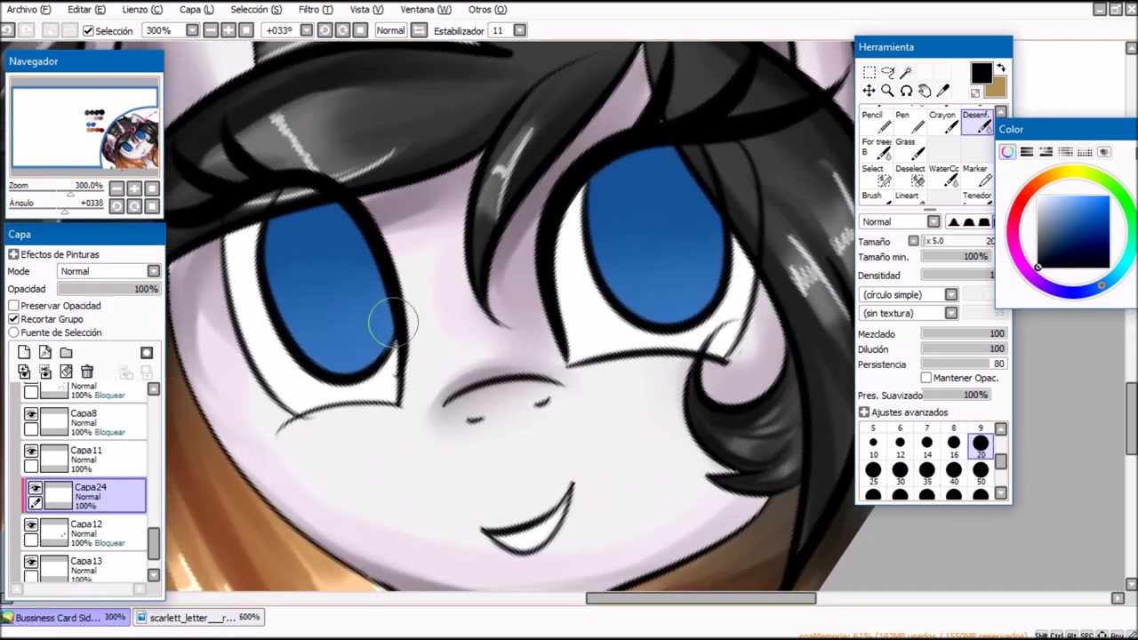
{"action": "key", "text": "n"}
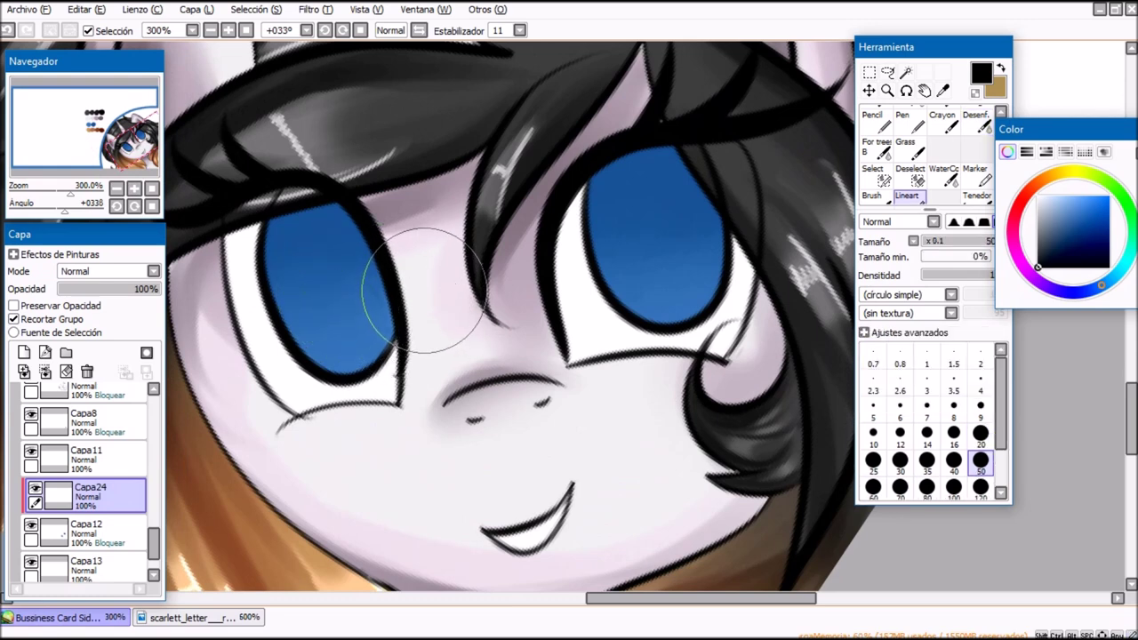
{"action": "left_click", "coordinate": [980, 433]}
{"action": "mouse_move", "coordinate": [335, 216]}
{"action": "left_mouse_down"}
{"action": "mouse_move", "coordinate": [323, 224]}
{"action": "mouse_move", "coordinate": [355, 299]}
{"action": "mouse_move", "coordinate": [338, 282]}
{"action": "left_mouse_up"}
{"action": "key", "text": "ctrl+z"}
{"action": "mouse_move", "coordinate": [326, 218]}
{"action": "left_mouse_down"}
{"action": "mouse_move", "coordinate": [362, 308]}
{"action": "mouse_move", "coordinate": [307, 268]}
{"action": "mouse_move", "coordinate": [330, 222]}
{"action": "mouse_move", "coordinate": [323, 248]}
{"action": "mouse_move", "coordinate": [368, 236]}
{"action": "mouse_move", "coordinate": [327, 224]}
{"action": "mouse_move", "coordinate": [354, 239]}
{"action": "mouse_move", "coordinate": [355, 268]}
{"action": "mouse_move", "coordinate": [335, 285]}
{"action": "mouse_move", "coordinate": [321, 229]}
{"action": "mouse_move", "coordinate": [350, 225]}
{"action": "mouse_move", "coordinate": [345, 276]}
{"action": "left_mouse_up"}
{"action": "key", "text": "ctrl+z"}
{"action": "key", "text": "ctrl+z"}
{"action": "mouse_move", "coordinate": [652, 181]}
{"action": "left_mouse_down"}
{"action": "mouse_move", "coordinate": [639, 264]}
{"action": "mouse_move", "coordinate": [636, 173]}
{"action": "mouse_move", "coordinate": [647, 177]}
{"action": "mouse_move", "coordinate": [640, 209]}
{"action": "left_mouse_up"}
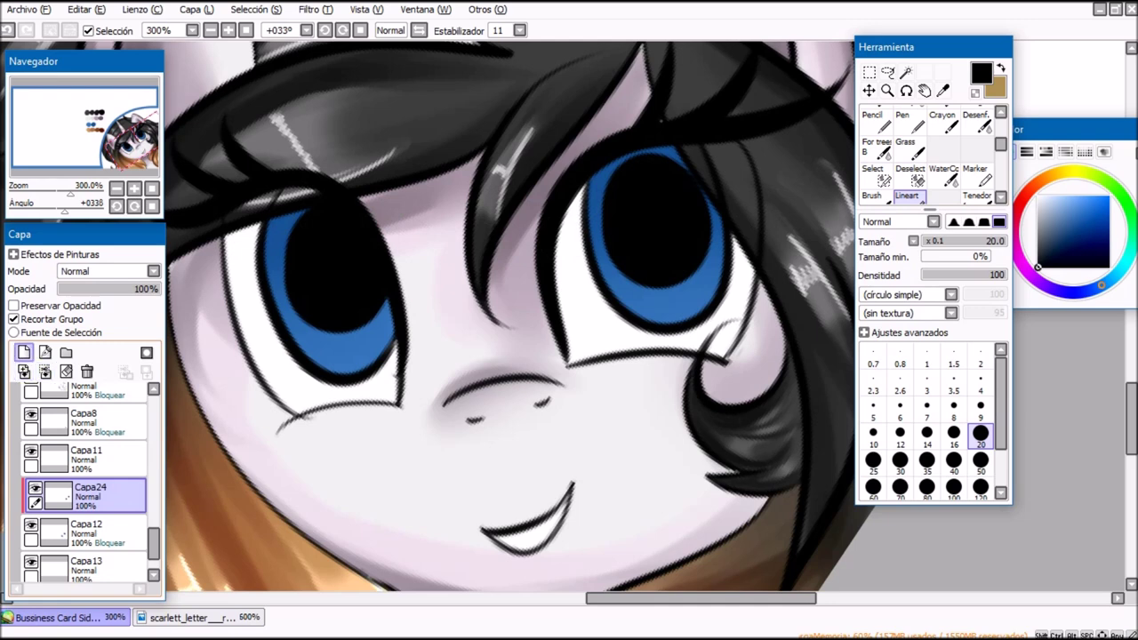
Step: Add a clipped layer above the pupils and paint black shadows across the tops of both irises
{"action": "left_click", "coordinate": [24, 353]}
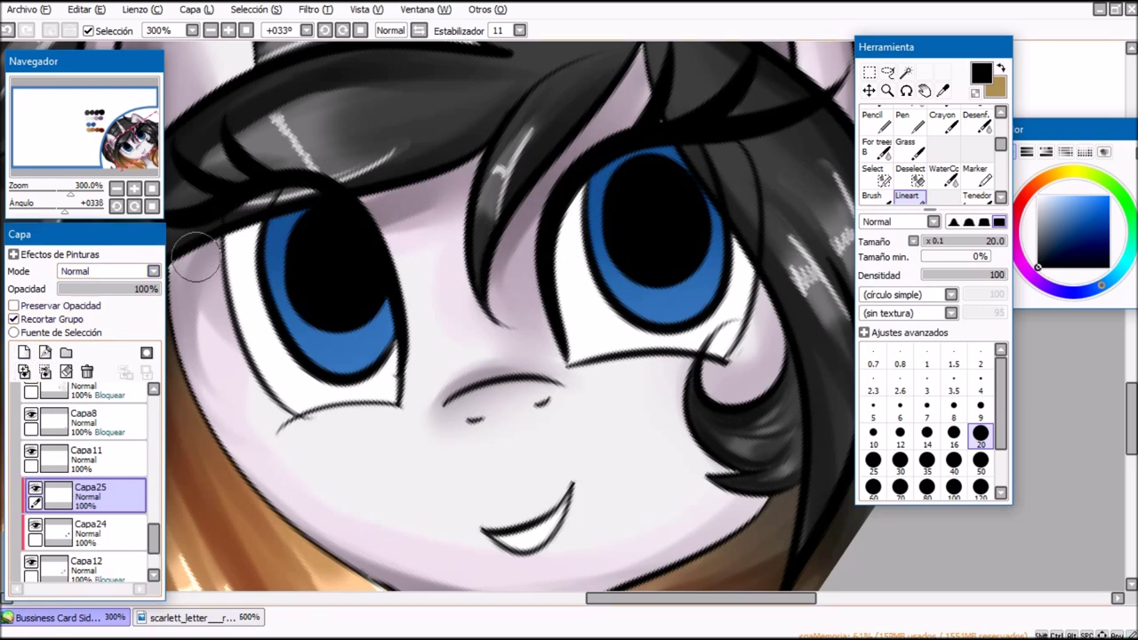
{"action": "left_click_drag", "start_coordinate": [349, 234], "coordinate": [213, 239]}
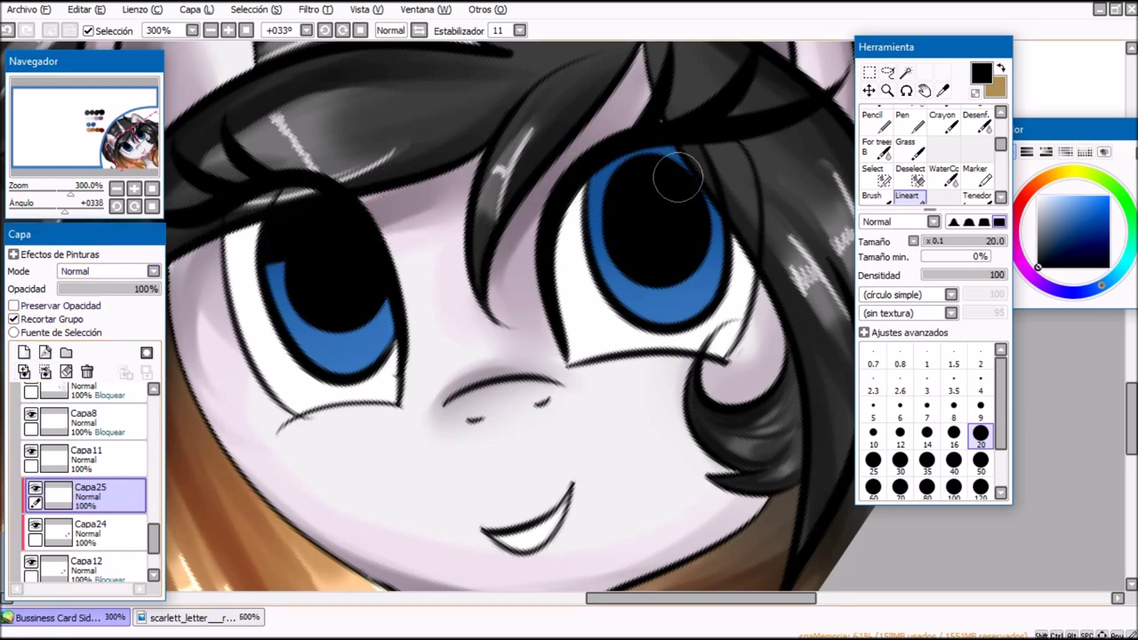
{"action": "left_click_drag", "start_coordinate": [676, 163], "coordinate": [617, 172]}
Step: Soften the black iris shadows in both eyes with the Desenf. tool at size 20
{"action": "left_click", "coordinate": [975, 121]}
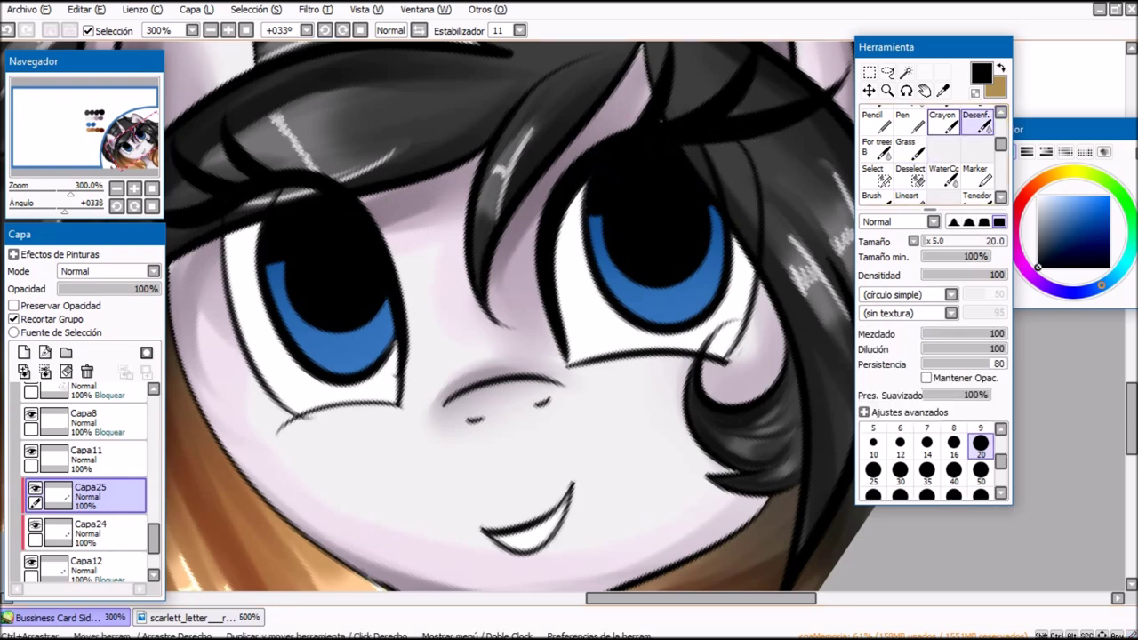
{"action": "mouse_move", "coordinate": [283, 263]}
{"action": "left_mouse_down"}
{"action": "mouse_move", "coordinate": [284, 307]}
{"action": "mouse_move", "coordinate": [322, 271]}
{"action": "mouse_move", "coordinate": [323, 242]}
{"action": "left_mouse_up"}
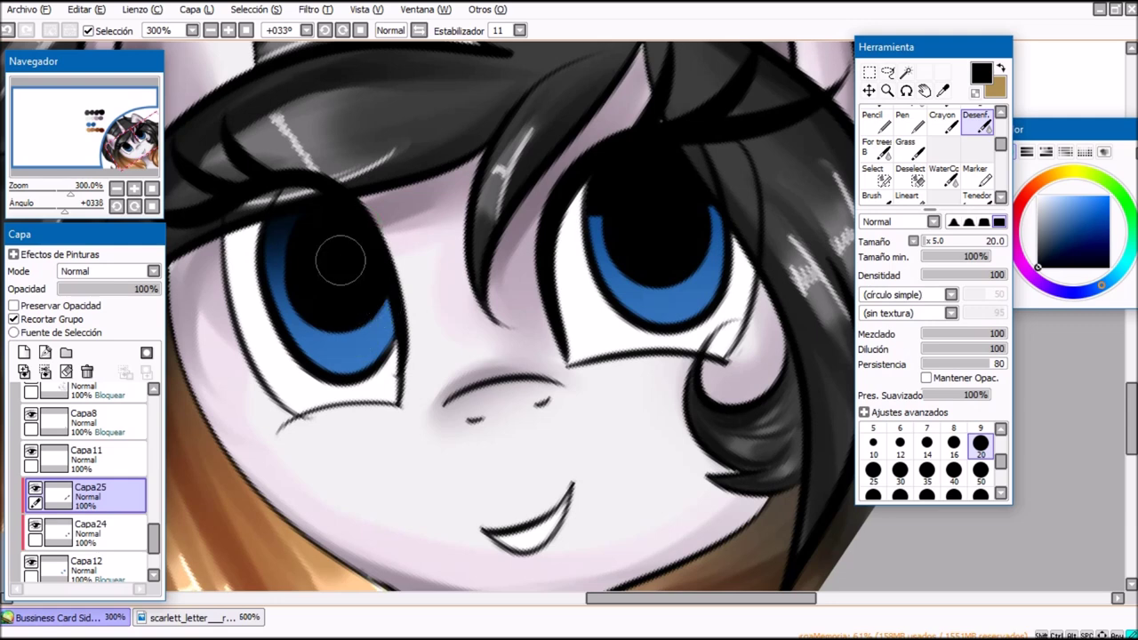
{"action": "mouse_move", "coordinate": [613, 249]}
{"action": "left_mouse_down"}
{"action": "mouse_move", "coordinate": [598, 202]}
{"action": "mouse_move", "coordinate": [613, 248]}
{"action": "left_mouse_up"}
{"action": "mouse_move", "coordinate": [695, 233]}
{"action": "left_mouse_down"}
{"action": "mouse_move", "coordinate": [711, 256]}
{"action": "mouse_move", "coordinate": [706, 230]}
{"action": "mouse_move", "coordinate": [694, 279]}
{"action": "left_mouse_up"}
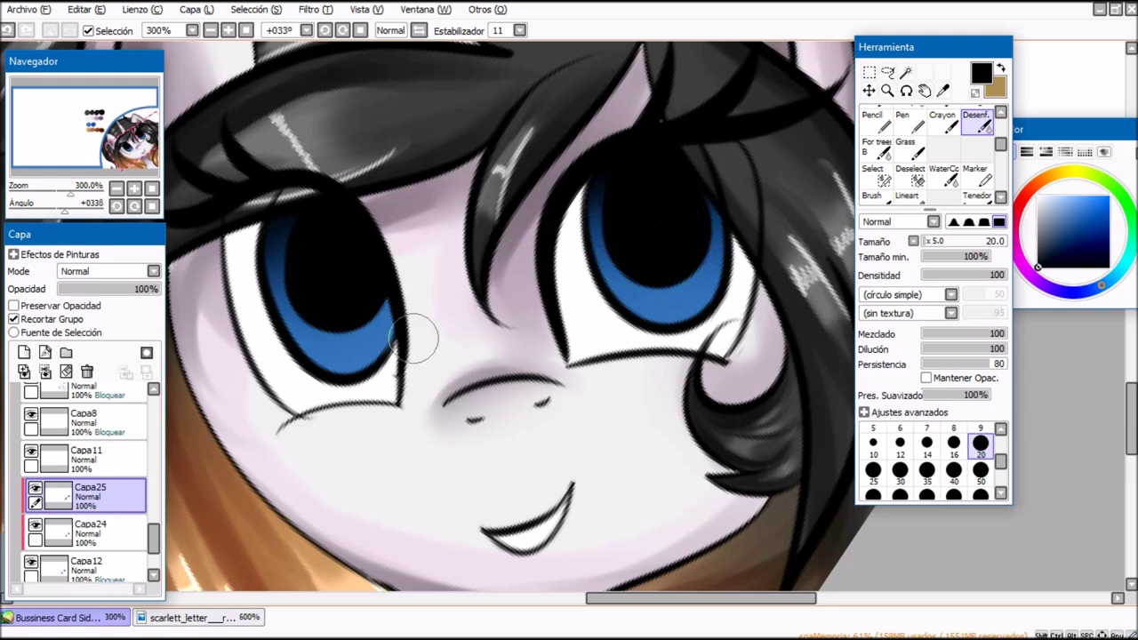
Step: Add a new layer directly above Capa12, beneath the pupil layer, and clip it with Recortar Grupo
{"action": "left_click", "coordinate": [23, 352]}
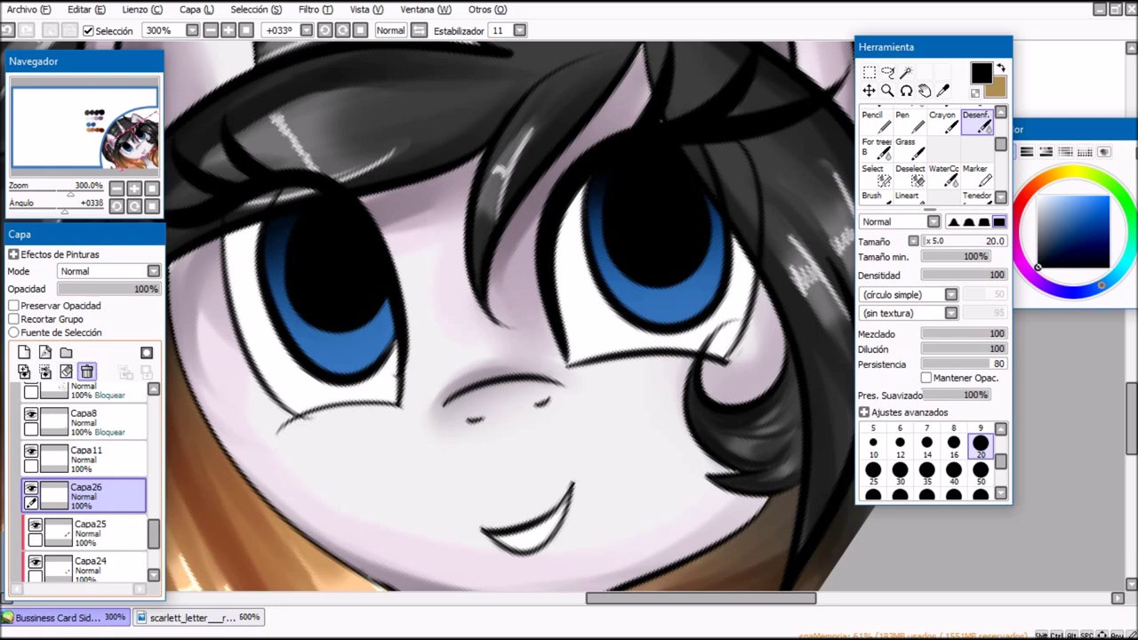
{"action": "left_click", "coordinate": [86, 372]}
{"action": "left_click", "coordinate": [23, 352]}
{"action": "left_click", "coordinate": [14, 318]}
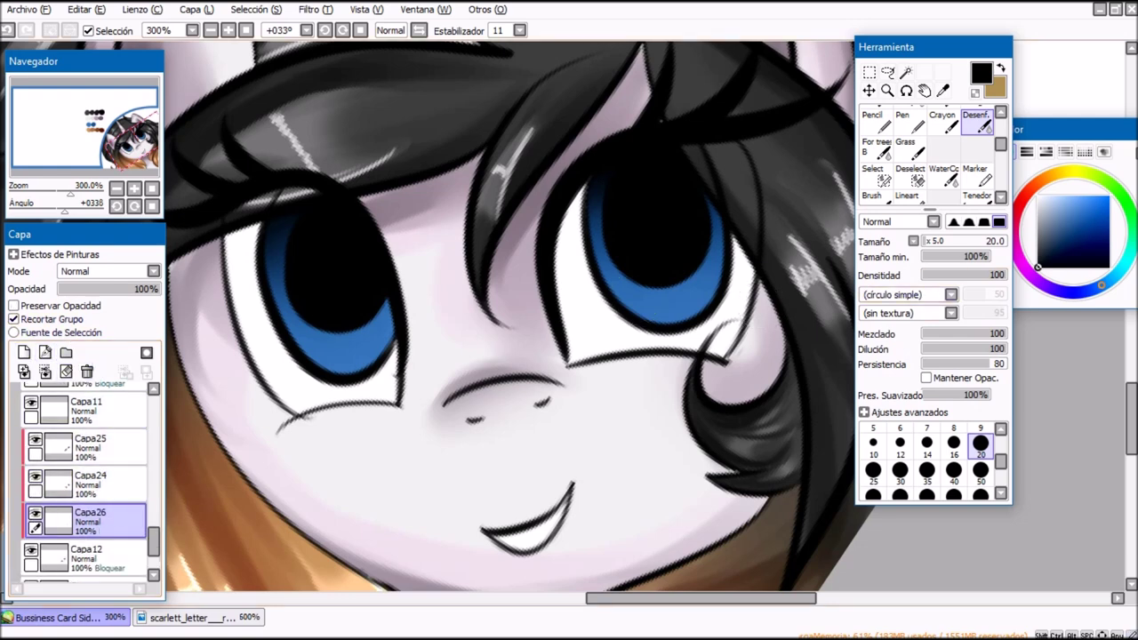
Step: Set the new iris layer's mode to Luminosidad and take up Lineart with the light blue swatch colour
{"action": "mouse_move", "coordinate": [115, 138]}
{"action": "left_mouse_down"}
{"action": "mouse_move", "coordinate": [96, 132]}
{"action": "mouse_move", "coordinate": [120, 150]}
{"action": "mouse_move", "coordinate": [132, 143]}
{"action": "left_mouse_up"}
{"action": "right_click", "coordinate": [458, 220]}
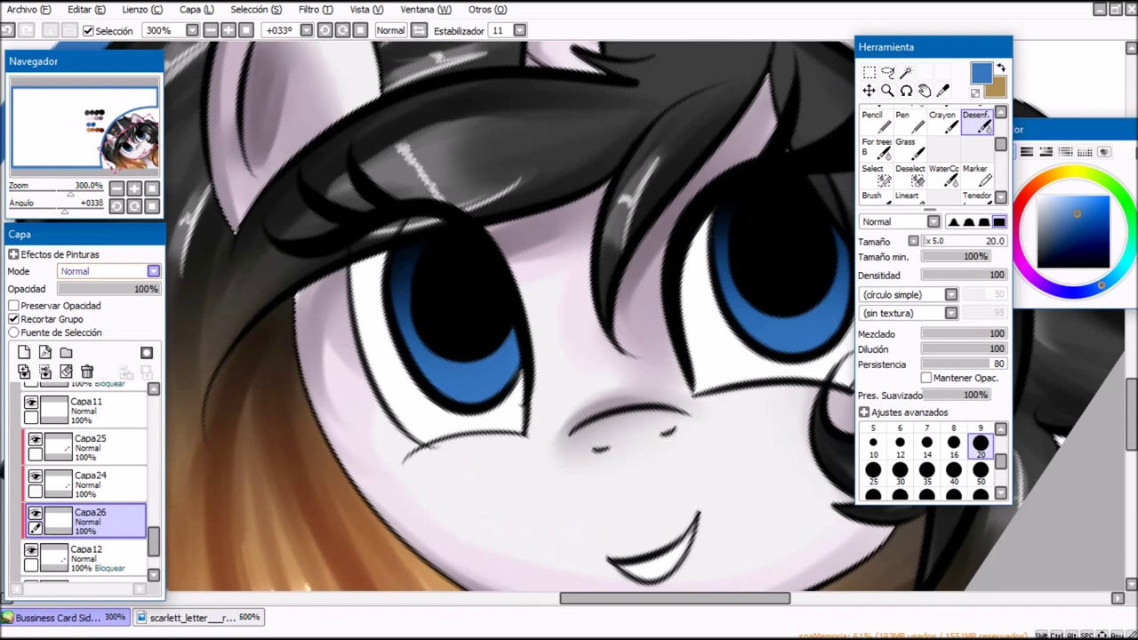
{"action": "left_click", "coordinate": [107, 271]}
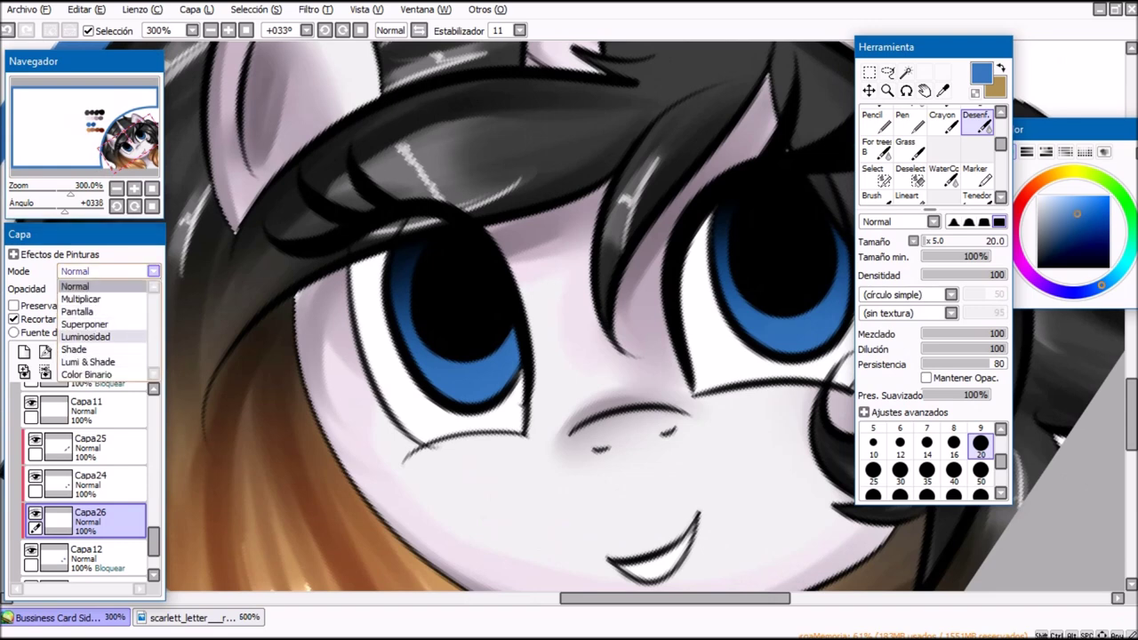
{"action": "left_click", "coordinate": [86, 337]}
{"action": "key", "text": "n"}
{"action": "mouse_move", "coordinate": [524, 383]}
{"action": "left_mouse_down"}
{"action": "mouse_move", "coordinate": [452, 360]}
{"action": "mouse_move", "coordinate": [450, 370]}
{"action": "mouse_move", "coordinate": [484, 364]}
{"action": "mouse_move", "coordinate": [480, 374]}
{"action": "mouse_move", "coordinate": [439, 355]}
{"action": "mouse_move", "coordinate": [496, 341]}
{"action": "mouse_move", "coordinate": [492, 366]}
{"action": "mouse_move", "coordinate": [427, 335]}
{"action": "left_mouse_up"}
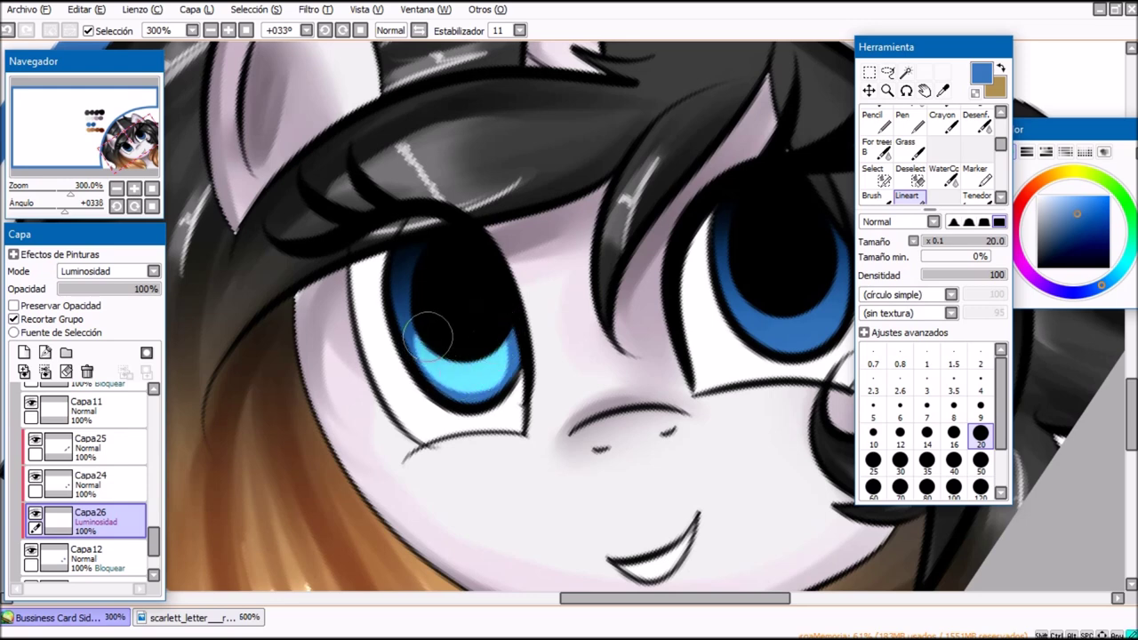
{"action": "left_click_drag", "start_coordinate": [790, 323], "coordinate": [825, 302]}
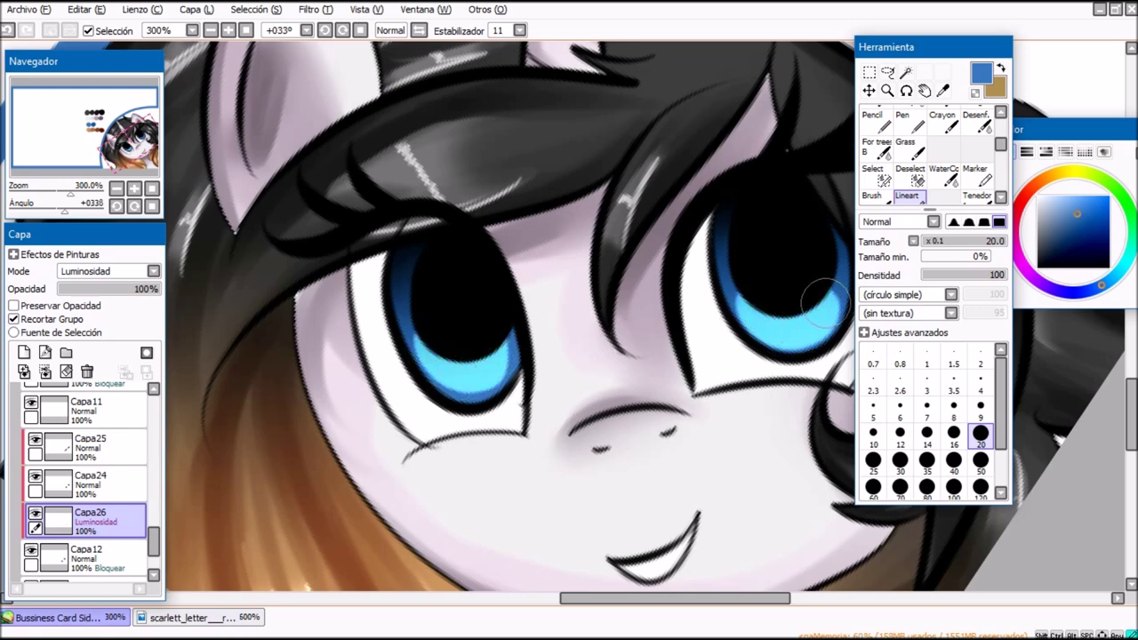
{"action": "key", "text": "ctrl+z"}
{"action": "key", "text": "ctrl+z"}
Step: Paint a small light blue glow in the lower part of each iris with Lineart at size 20
{"action": "left_click", "coordinate": [456, 378]}
{"action": "mouse_move", "coordinate": [455, 381]}
{"action": "left_mouse_down"}
{"action": "mouse_move", "coordinate": [489, 343]}
{"action": "mouse_move", "coordinate": [459, 390]}
{"action": "mouse_move", "coordinate": [439, 363]}
{"action": "mouse_move", "coordinate": [486, 348]}
{"action": "mouse_move", "coordinate": [448, 376]}
{"action": "mouse_move", "coordinate": [494, 361]}
{"action": "mouse_move", "coordinate": [442, 365]}
{"action": "mouse_move", "coordinate": [488, 353]}
{"action": "mouse_move", "coordinate": [462, 366]}
{"action": "left_mouse_up"}
{"action": "key", "text": "ctrl+z"}
{"action": "key", "text": "ctrl+z"}
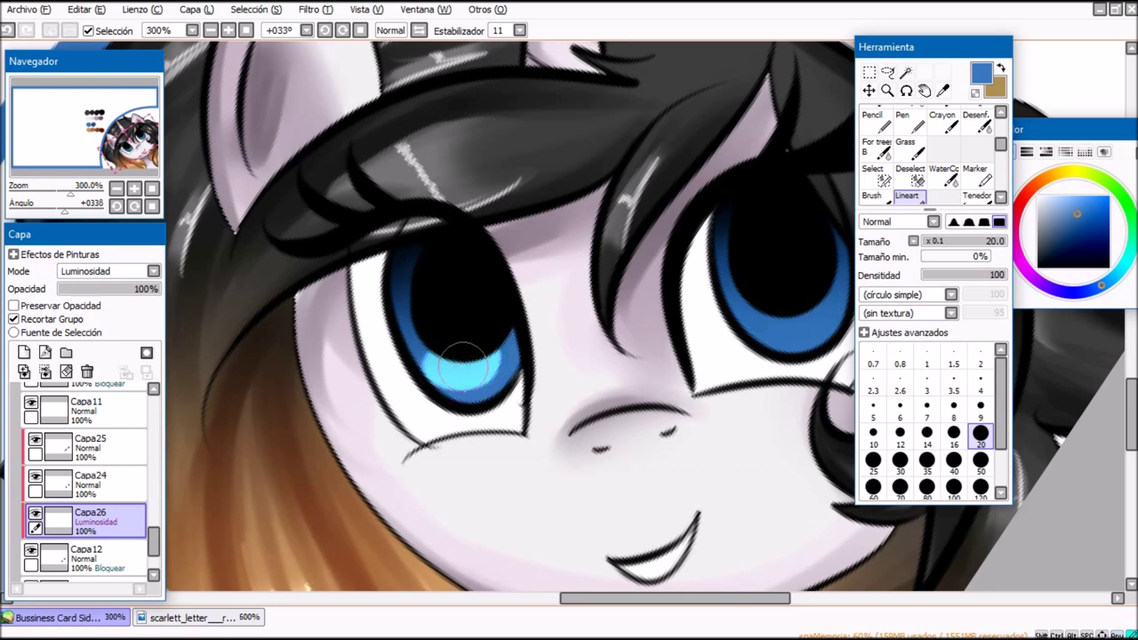
{"action": "left_click_drag", "start_coordinate": [677, 598], "coordinate": [707, 598]}
{"action": "mouse_move", "coordinate": [648, 326]}
{"action": "left_mouse_down"}
{"action": "mouse_move", "coordinate": [660, 299]}
{"action": "mouse_move", "coordinate": [650, 302]}
{"action": "left_mouse_up"}
Step: Blend the glow into the lower irises of both eyes with the Desenf. tool at size 20
{"action": "left_click", "coordinate": [976, 120]}
{"action": "mouse_move", "coordinate": [681, 273]}
{"action": "left_mouse_down"}
{"action": "mouse_move", "coordinate": [697, 301]}
{"action": "mouse_move", "coordinate": [617, 298]}
{"action": "mouse_move", "coordinate": [637, 318]}
{"action": "mouse_move", "coordinate": [604, 289]}
{"action": "mouse_move", "coordinate": [647, 298]}
{"action": "mouse_move", "coordinate": [601, 290]}
{"action": "mouse_move", "coordinate": [649, 324]}
{"action": "mouse_move", "coordinate": [674, 325]}
{"action": "mouse_move", "coordinate": [640, 355]}
{"action": "left_mouse_up"}
{"action": "mouse_move", "coordinate": [350, 363]}
{"action": "left_mouse_down"}
{"action": "mouse_move", "coordinate": [369, 333]}
{"action": "mouse_move", "coordinate": [279, 365]}
{"action": "mouse_move", "coordinate": [310, 387]}
{"action": "mouse_move", "coordinate": [489, 343]}
{"action": "left_mouse_up"}
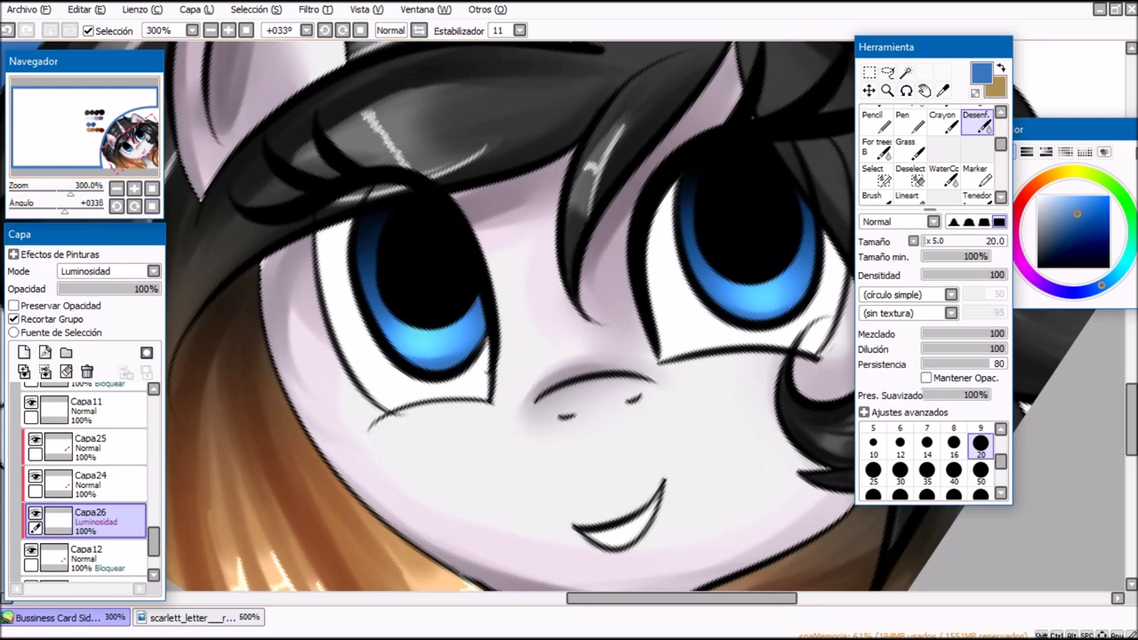
Step: Select the Capa24 pupil layer and add a new clipped layer directly above it
{"action": "left_click_drag", "start_coordinate": [154, 541], "coordinate": [154, 540]}
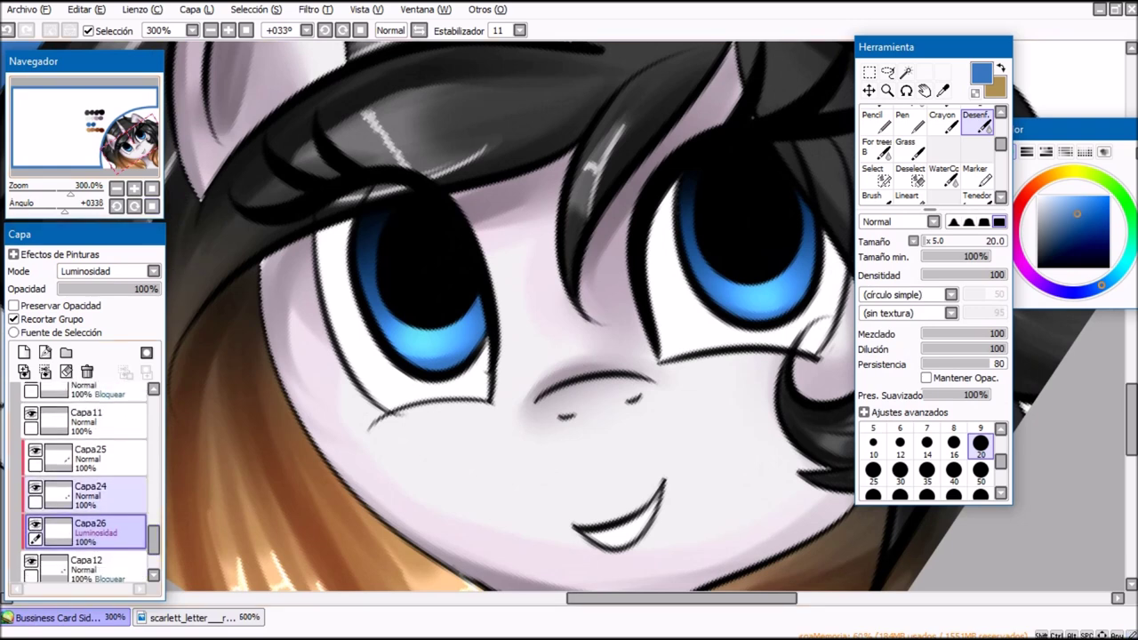
{"action": "left_click", "coordinate": [89, 494], "text": "ctrl"}
{"action": "left_click", "coordinate": [89, 457], "text": "ctrl"}
{"action": "left_click", "coordinate": [89, 459]}
{"action": "left_click", "coordinate": [89, 495]}
{"action": "left_click", "coordinate": [89, 459]}
{"action": "left_click", "coordinate": [89, 496]}
{"action": "left_click", "coordinate": [24, 353]}
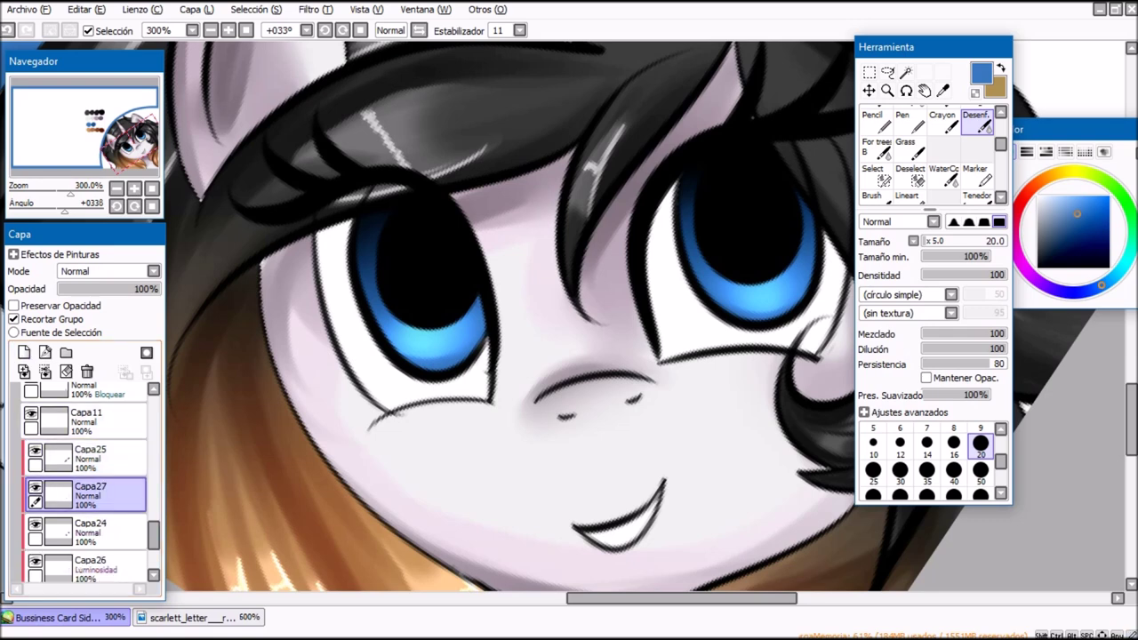
Step: Draw a light blue arc under the left eye's pupil with Lineart at size 9, trying Superponer before switching the layer to Luminosidad
{"action": "left_click", "coordinate": [108, 271]}
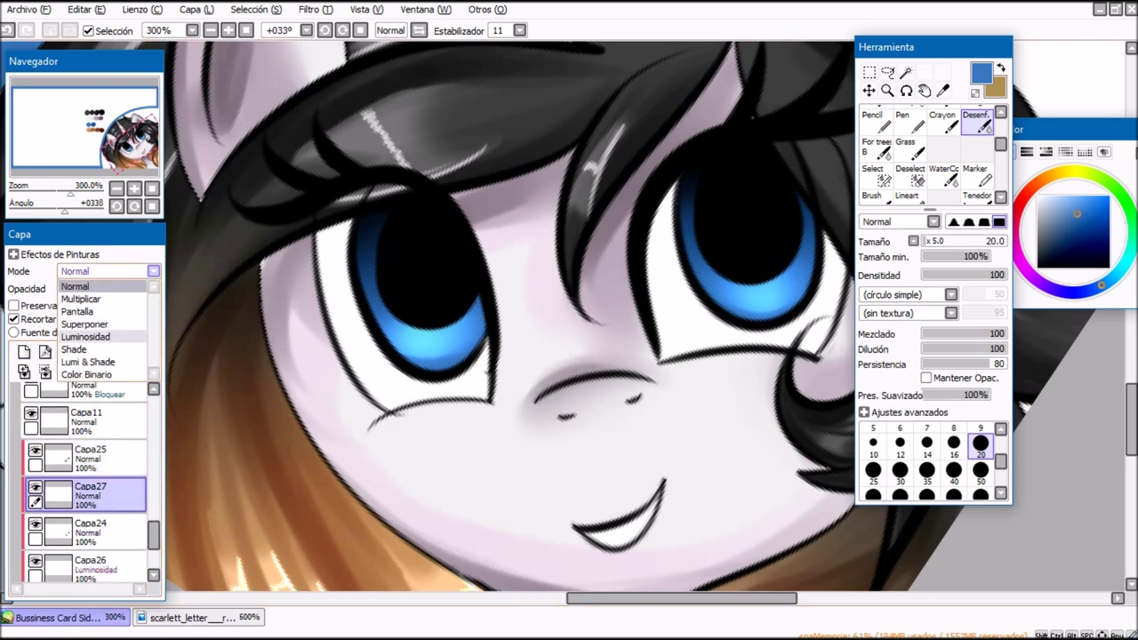
{"action": "left_click", "coordinate": [99, 324]}
{"action": "key", "text": "n"}
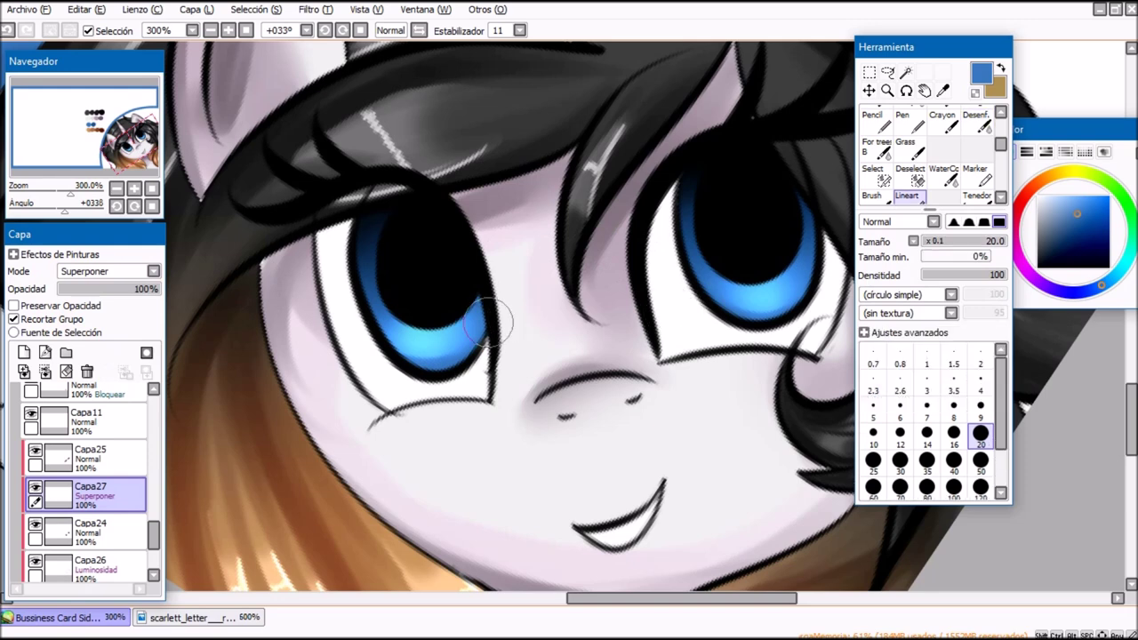
{"action": "left_click", "coordinate": [981, 409]}
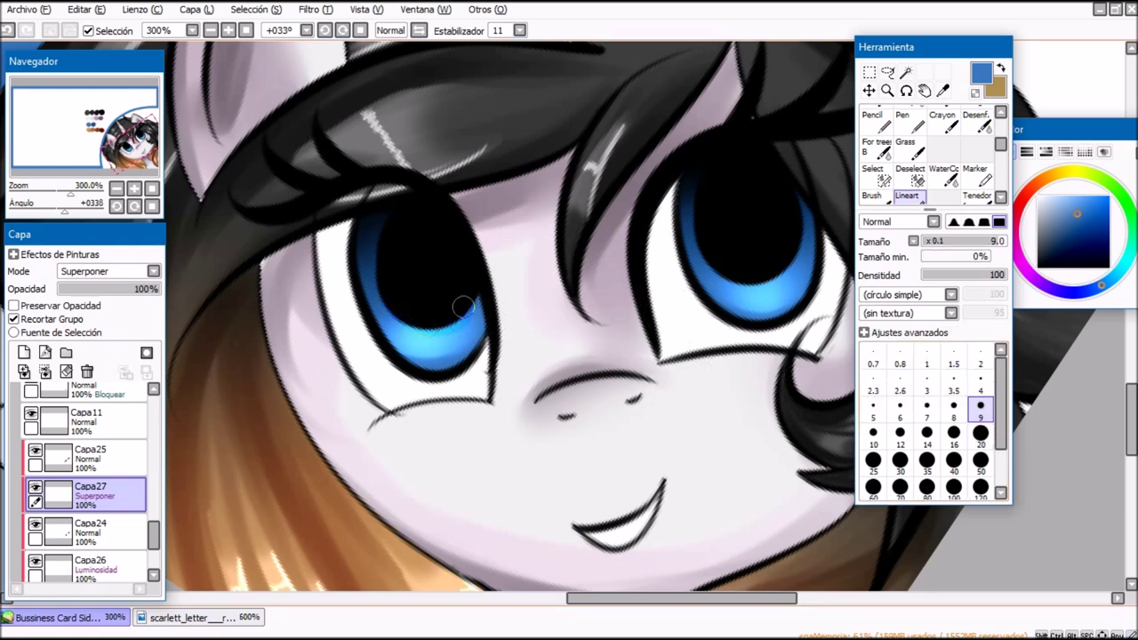
{"action": "mouse_move", "coordinate": [453, 331]}
{"action": "left_mouse_down"}
{"action": "mouse_move", "coordinate": [380, 326]}
{"action": "mouse_move", "coordinate": [445, 317]}
{"action": "left_mouse_up"}
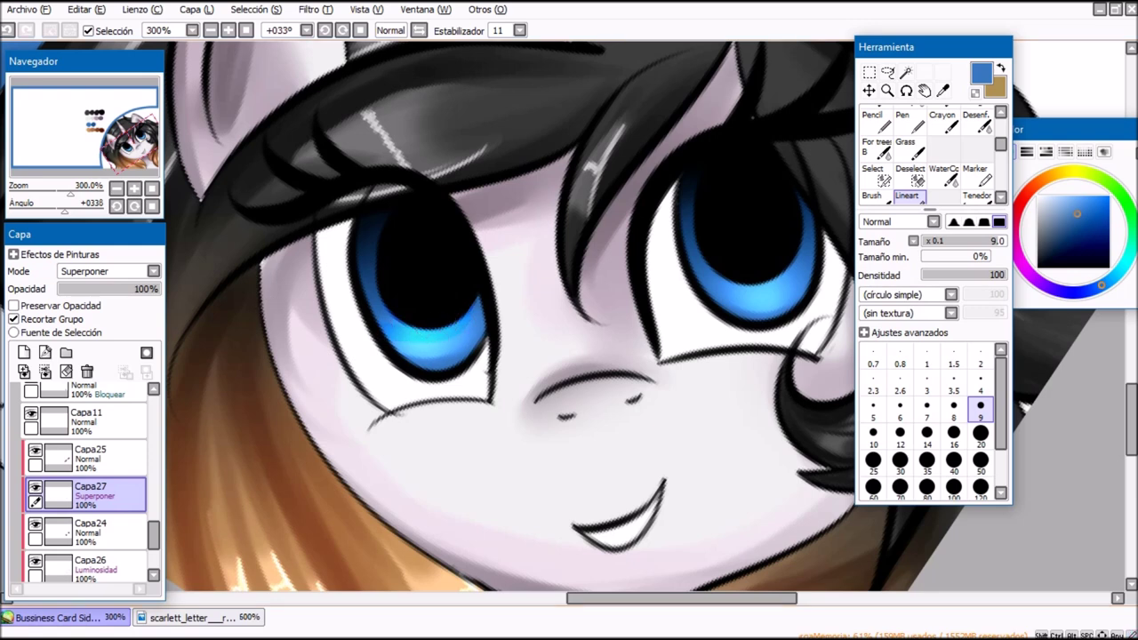
{"action": "left_click", "coordinate": [107, 270]}
{"action": "left_click", "coordinate": [98, 342]}
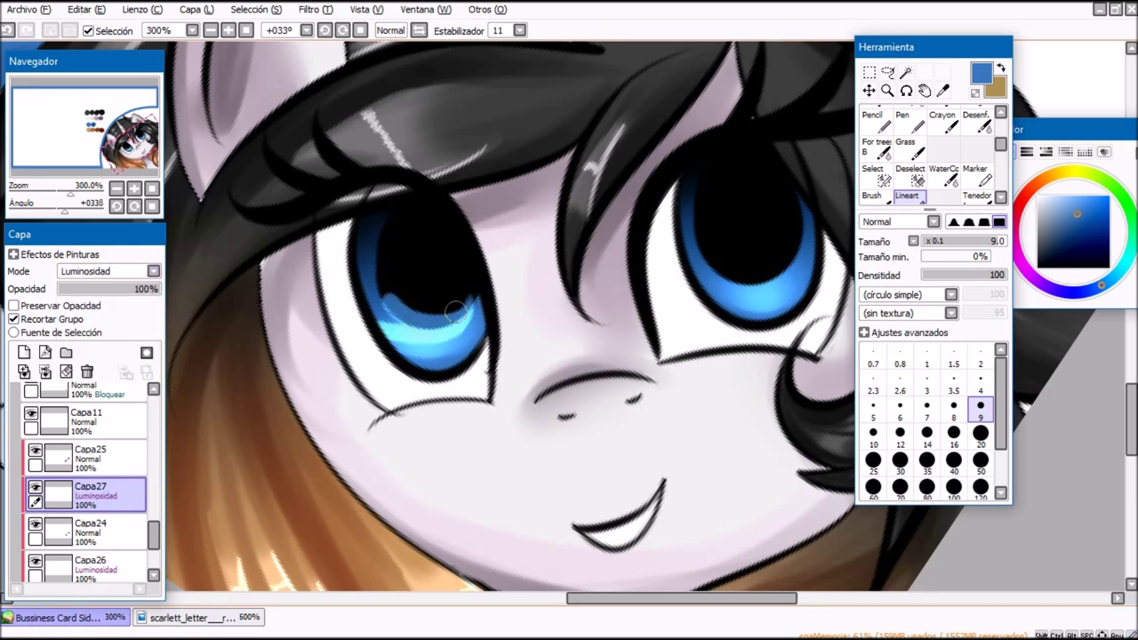
Step: Redraw the blue Luminosidad arc around the lower edge of the left eye's pupil with Lineart at size 9
{"action": "key", "text": "ctrl+z"}
{"action": "mouse_move", "coordinate": [402, 318]}
{"action": "left_mouse_down"}
{"action": "mouse_move", "coordinate": [465, 287]}
{"action": "mouse_move", "coordinate": [470, 296]}
{"action": "mouse_move", "coordinate": [381, 292]}
{"action": "mouse_move", "coordinate": [389, 284]}
{"action": "mouse_move", "coordinate": [399, 324]}
{"action": "mouse_move", "coordinate": [383, 287]}
{"action": "mouse_move", "coordinate": [465, 309]}
{"action": "mouse_move", "coordinate": [467, 262]}
{"action": "mouse_move", "coordinate": [476, 287]}
{"action": "mouse_move", "coordinate": [459, 322]}
{"action": "mouse_move", "coordinate": [389, 289]}
{"action": "left_mouse_up"}
{"action": "key", "text": "ctrl+z"}
{"action": "key", "text": "ctrl+z"}
{"action": "key", "text": "ctrl+z"}
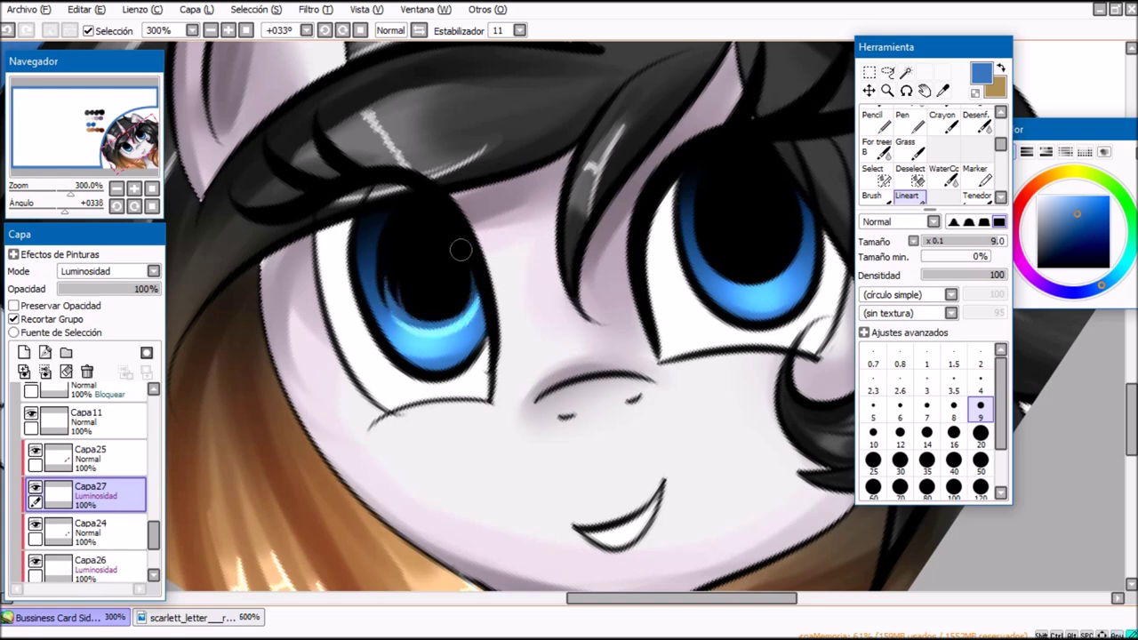
{"action": "left_click_drag", "start_coordinate": [447, 316], "coordinate": [401, 262]}
Step: Draw a matching blue arc around the lower edge of the right eye's pupil with Lineart at size 9
{"action": "mouse_move", "coordinate": [397, 150]}
{"action": "left_mouse_down"}
{"action": "mouse_move", "coordinate": [257, 120]}
{"action": "mouse_move", "coordinate": [279, 160]}
{"action": "left_mouse_up"}
{"action": "mouse_move", "coordinate": [583, 249]}
{"action": "left_mouse_down"}
{"action": "mouse_move", "coordinate": [657, 283]}
{"action": "mouse_move", "coordinate": [669, 233]}
{"action": "left_mouse_up"}
{"action": "key", "text": "ctrl+z"}
{"action": "mouse_move", "coordinate": [584, 250]}
{"action": "left_mouse_down"}
{"action": "mouse_move", "coordinate": [627, 291]}
{"action": "mouse_move", "coordinate": [680, 233]}
{"action": "left_mouse_up"}
{"action": "key", "text": "ctrl+z"}
{"action": "mouse_move", "coordinate": [585, 254]}
{"action": "left_mouse_down"}
{"action": "mouse_move", "coordinate": [642, 297]}
{"action": "mouse_move", "coordinate": [675, 231]}
{"action": "left_mouse_up"}
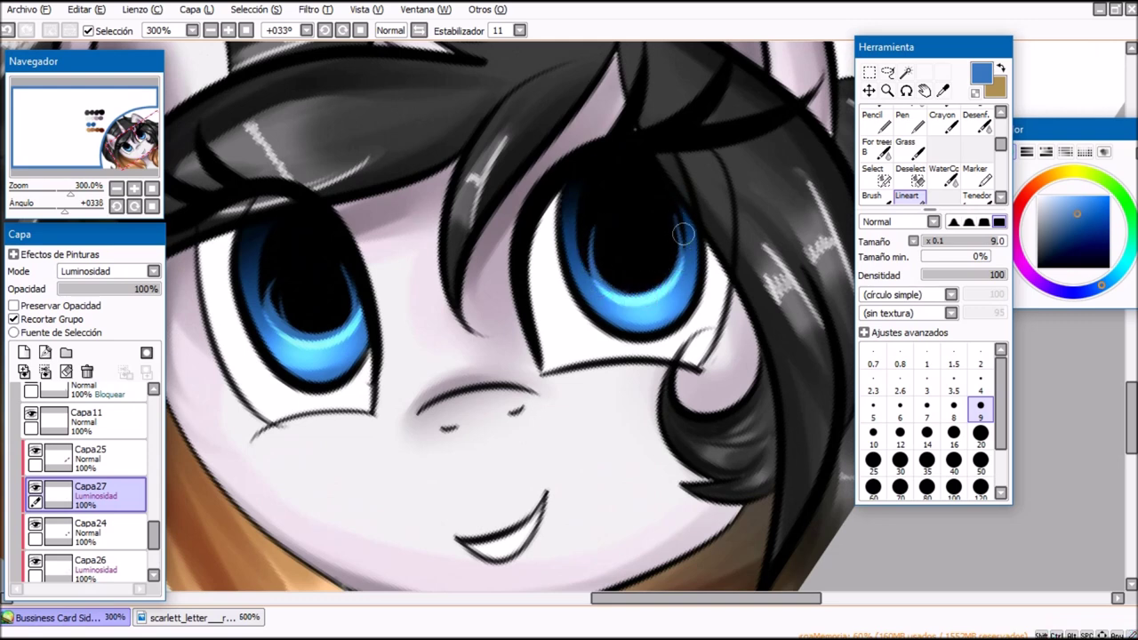
Step: Blend the blue arcs into the pupils of both eyes with the Blender at size 7
{"action": "scroll", "coordinate": [978, 149], "scroll_direction": "up", "scroll_amount": 2}
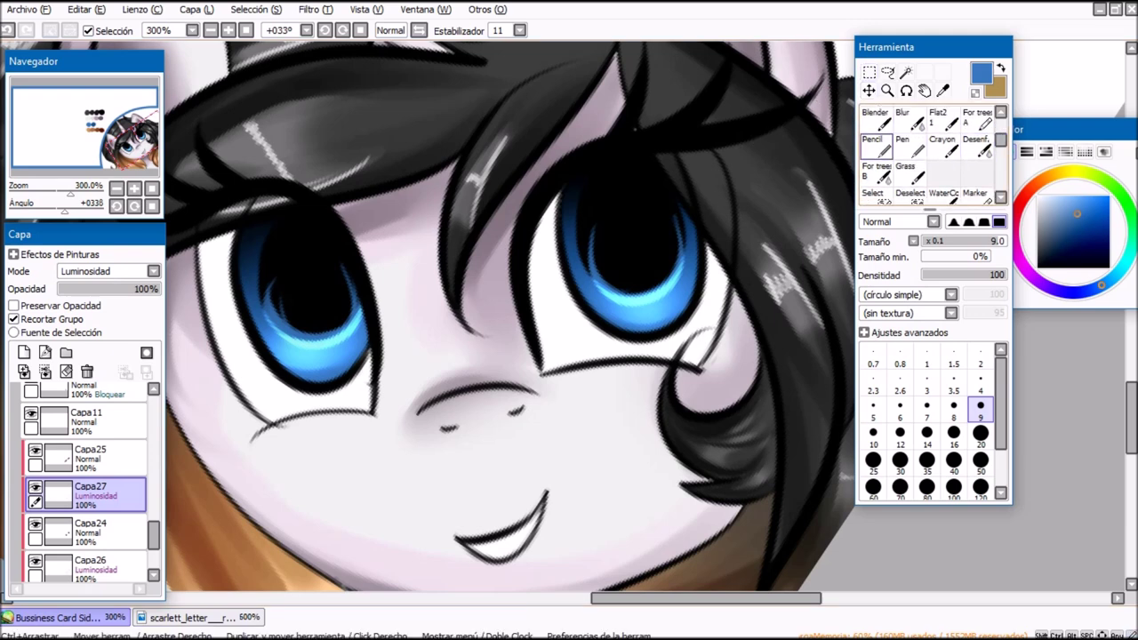
{"action": "left_click", "coordinate": [876, 120]}
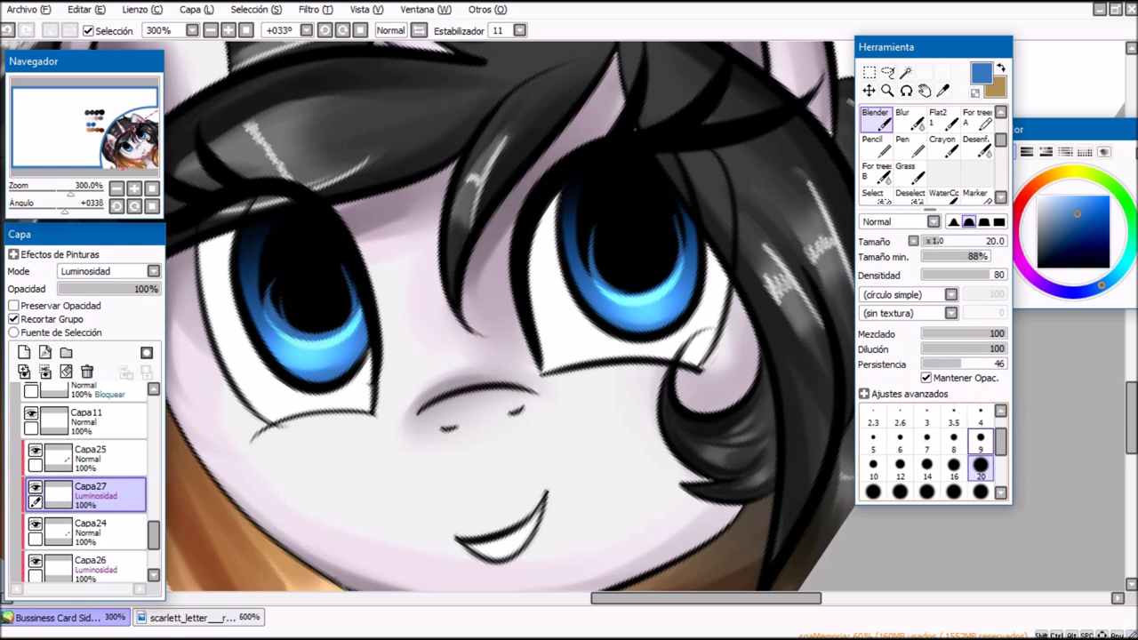
{"action": "left_click", "coordinate": [980, 415]}
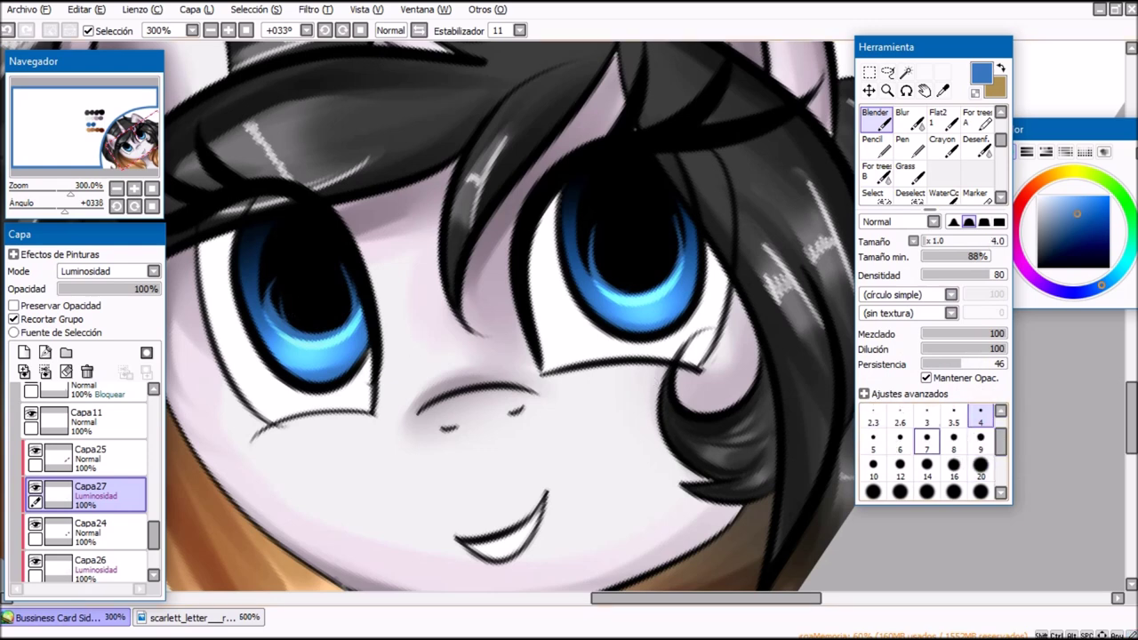
{"action": "left_click", "coordinate": [926, 437]}
{"action": "left_click_drag", "start_coordinate": [274, 300], "coordinate": [308, 325]}
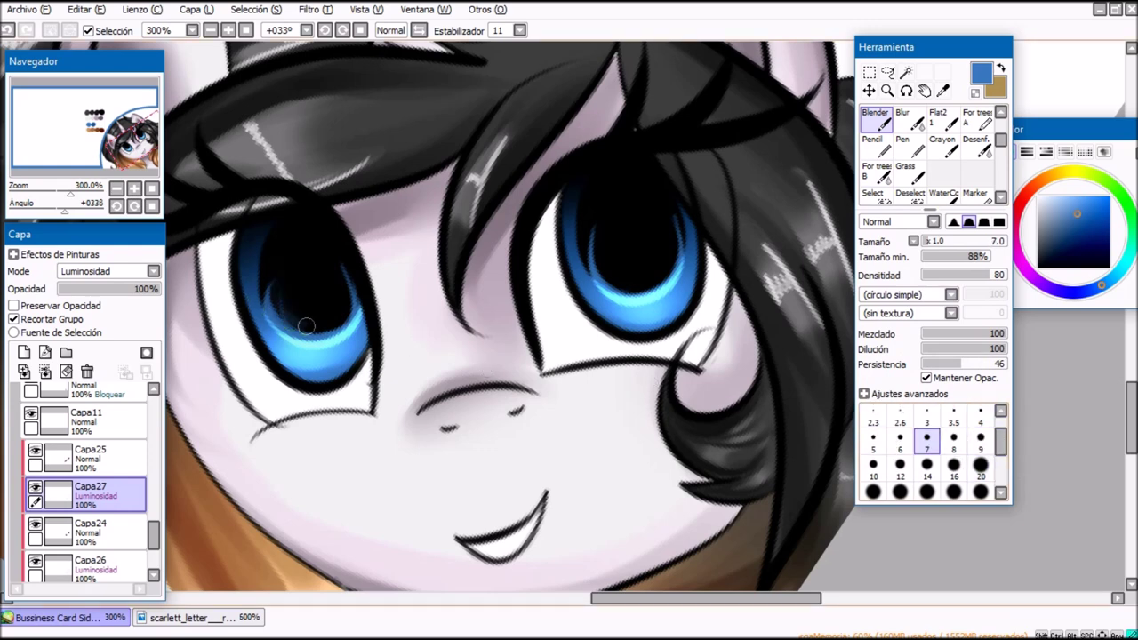
{"action": "mouse_move", "coordinate": [285, 283]}
{"action": "left_mouse_down"}
{"action": "mouse_move", "coordinate": [285, 321]}
{"action": "mouse_move", "coordinate": [351, 299]}
{"action": "mouse_move", "coordinate": [348, 268]}
{"action": "left_mouse_up"}
{"action": "left_click_drag", "start_coordinate": [338, 322], "coordinate": [355, 290]}
{"action": "mouse_move", "coordinate": [262, 270]}
{"action": "left_mouse_down"}
{"action": "mouse_move", "coordinate": [296, 326]}
{"action": "mouse_move", "coordinate": [342, 274]}
{"action": "left_mouse_up"}
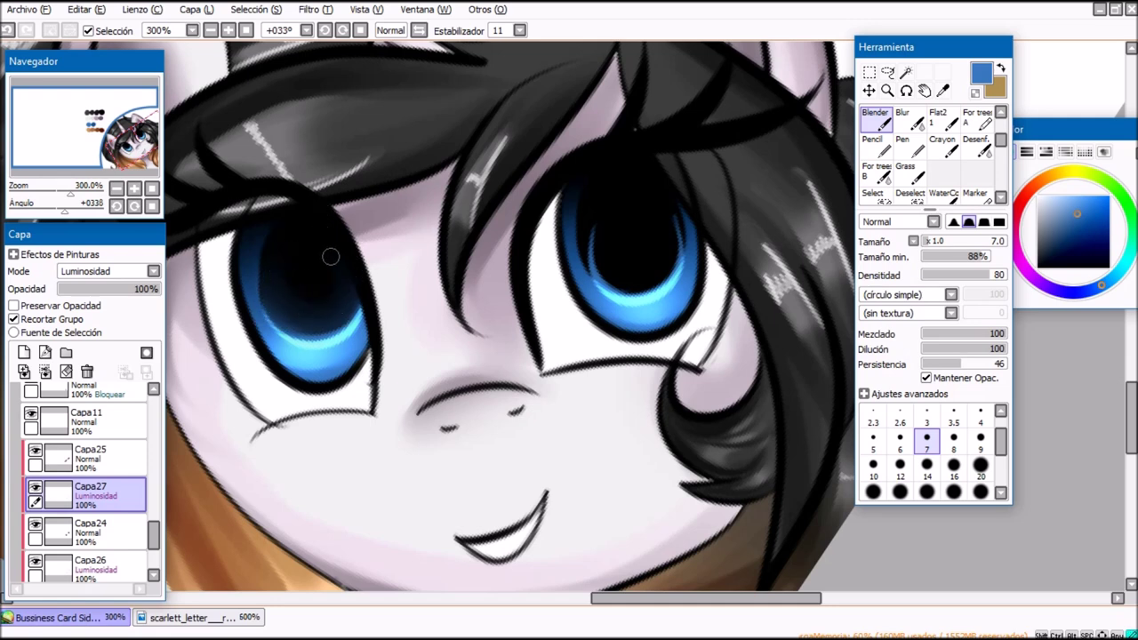
{"action": "mouse_move", "coordinate": [603, 281]}
{"action": "left_mouse_down"}
{"action": "mouse_move", "coordinate": [602, 213]}
{"action": "mouse_move", "coordinate": [590, 242]}
{"action": "mouse_move", "coordinate": [610, 268]}
{"action": "mouse_move", "coordinate": [595, 204]}
{"action": "mouse_move", "coordinate": [639, 279]}
{"action": "mouse_move", "coordinate": [622, 248]}
{"action": "mouse_move", "coordinate": [653, 234]}
{"action": "mouse_move", "coordinate": [629, 232]}
{"action": "mouse_move", "coordinate": [666, 219]}
{"action": "left_mouse_up"}
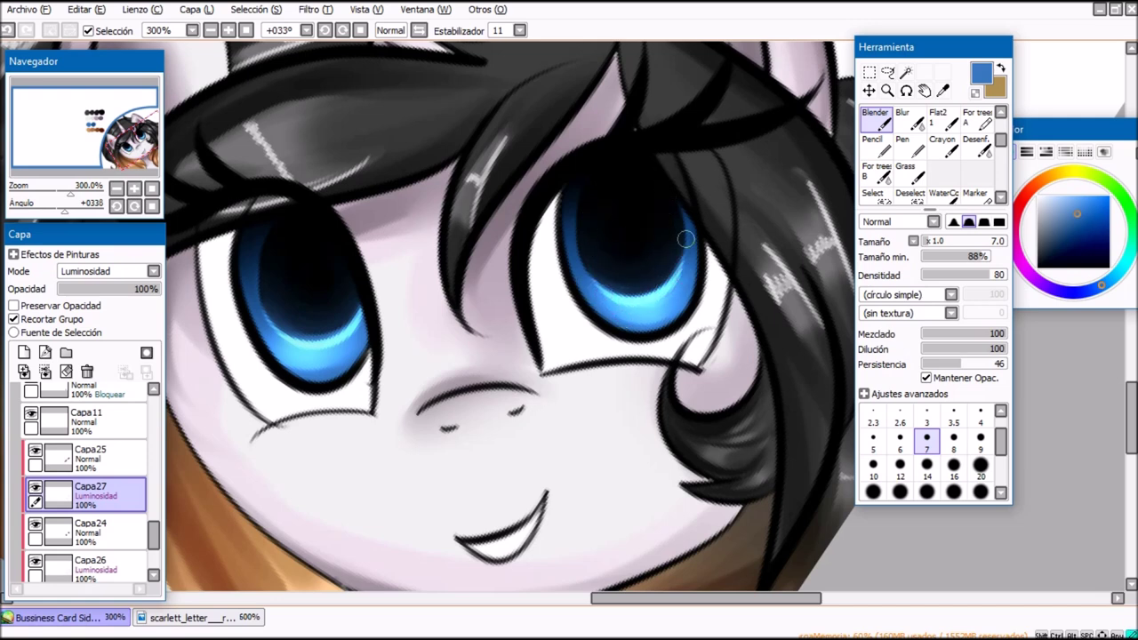
{"action": "mouse_move", "coordinate": [293, 350]}
{"action": "left_mouse_down"}
{"action": "mouse_move", "coordinate": [262, 293]}
{"action": "mouse_move", "coordinate": [341, 349]}
{"action": "left_mouse_up"}
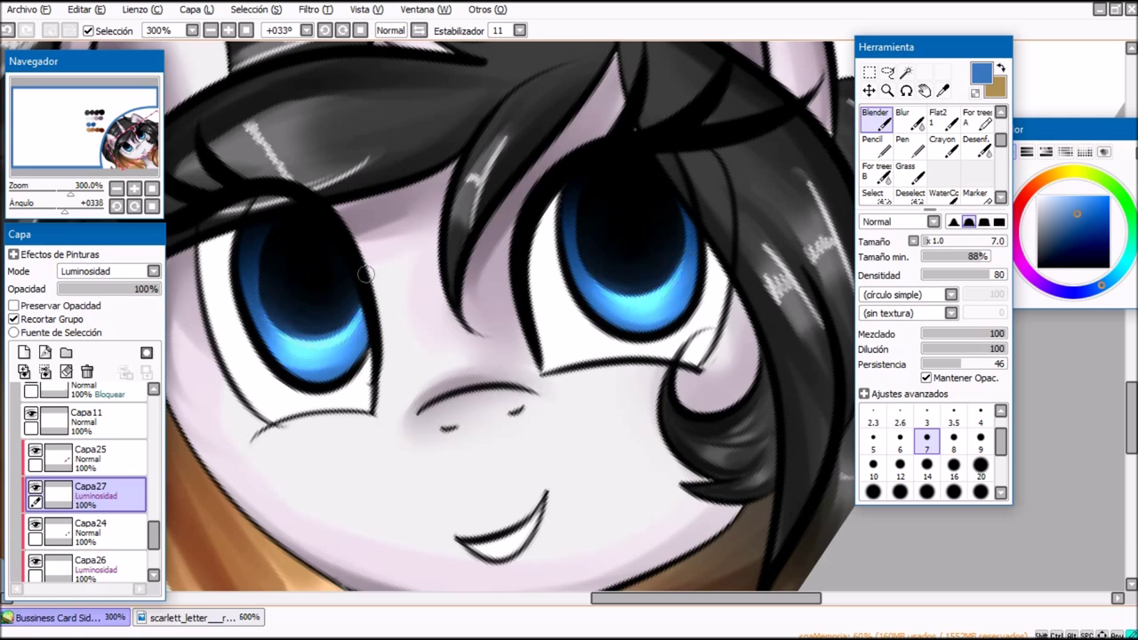
{"action": "left_click_drag", "start_coordinate": [281, 300], "coordinate": [292, 309]}
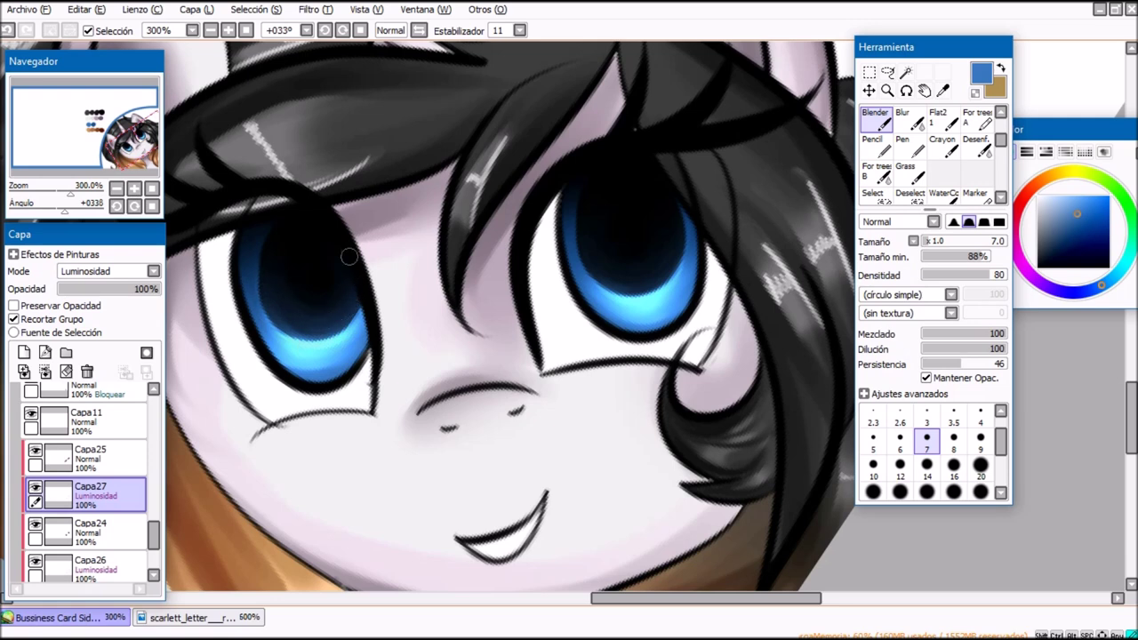
Step: Select the Capa25 layer and add a new clipped layer directly above it
{"action": "left_click_drag", "start_coordinate": [154, 536], "coordinate": [153, 534]}
{"action": "left_click", "coordinate": [100, 467]}
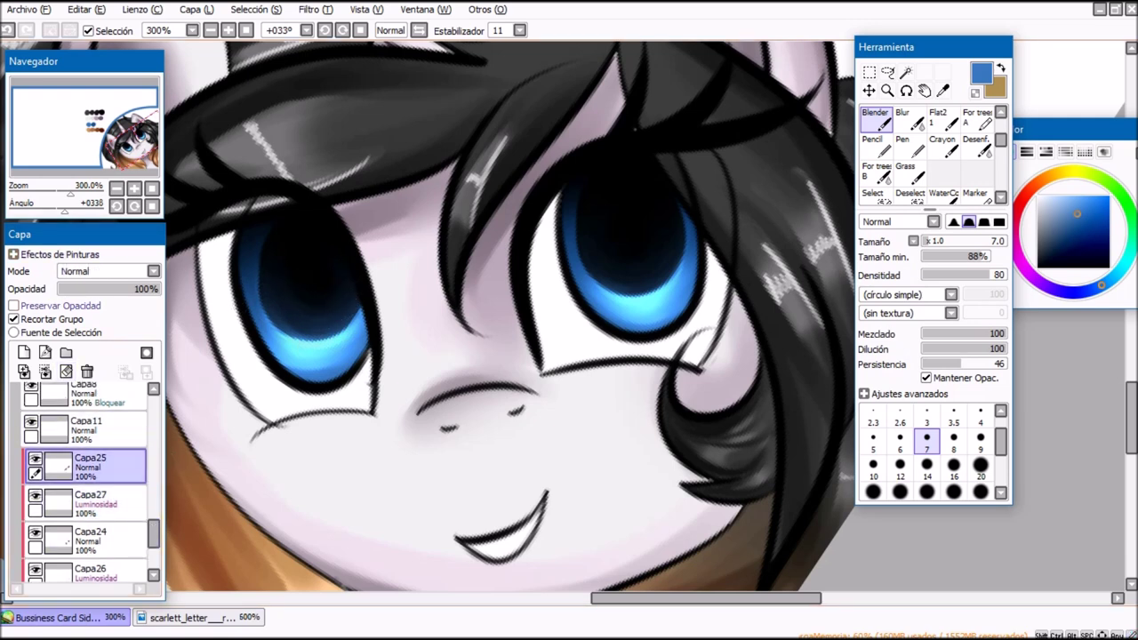
{"action": "left_click", "coordinate": [24, 353]}
{"action": "left_click", "coordinate": [46, 319]}
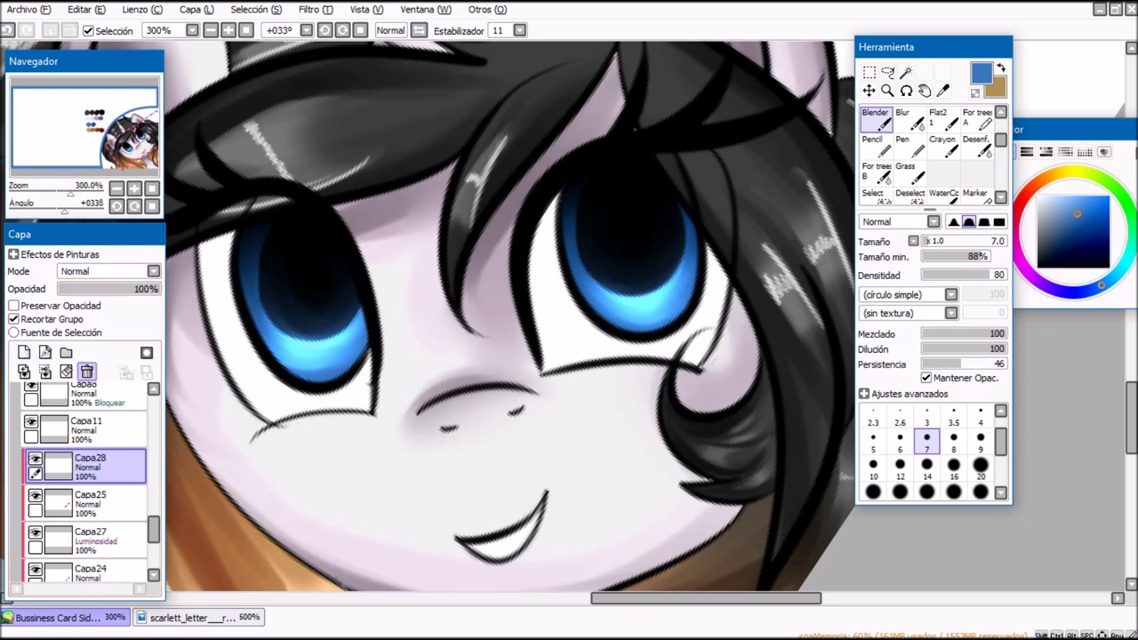
Step: Paint white Lineart highlights at the top of both eyes, with a small oval highlight beneath the left one
{"action": "left_click", "coordinate": [1037, 196]}
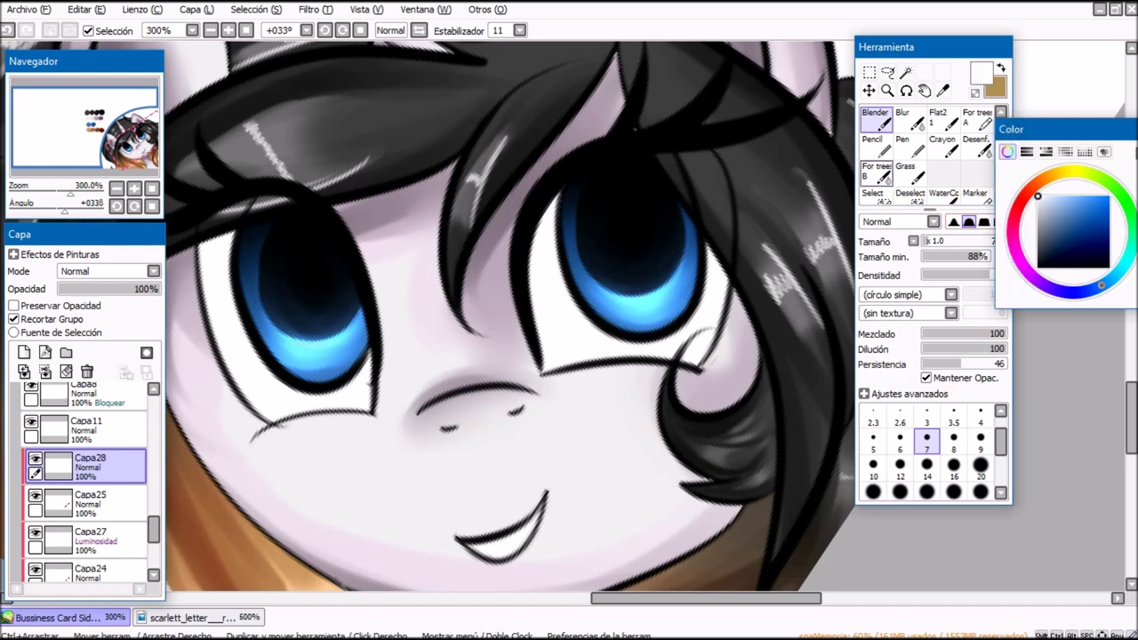
{"action": "key", "text": "n"}
{"action": "mouse_move", "coordinate": [318, 230]}
{"action": "left_mouse_down"}
{"action": "mouse_move", "coordinate": [307, 222]}
{"action": "mouse_move", "coordinate": [324, 233]}
{"action": "left_mouse_up"}
{"action": "left_click_drag", "start_coordinate": [300, 270], "coordinate": [301, 259]}
{"action": "key", "text": "ctrl+z"}
{"action": "left_click", "coordinate": [301, 259]}
{"action": "left_click_drag", "start_coordinate": [630, 182], "coordinate": [658, 173]}
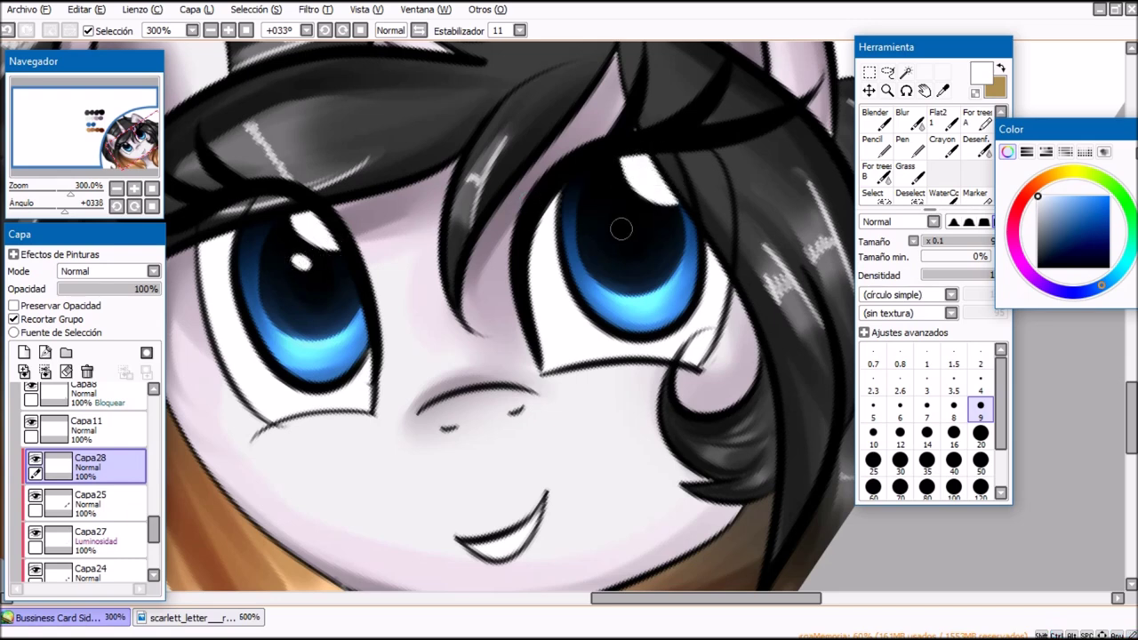
Step: Redraw the right eye's small oval highlight and add a small white heart to each pupil with Lineart at size 4
{"action": "left_click", "coordinate": [134, 187]}
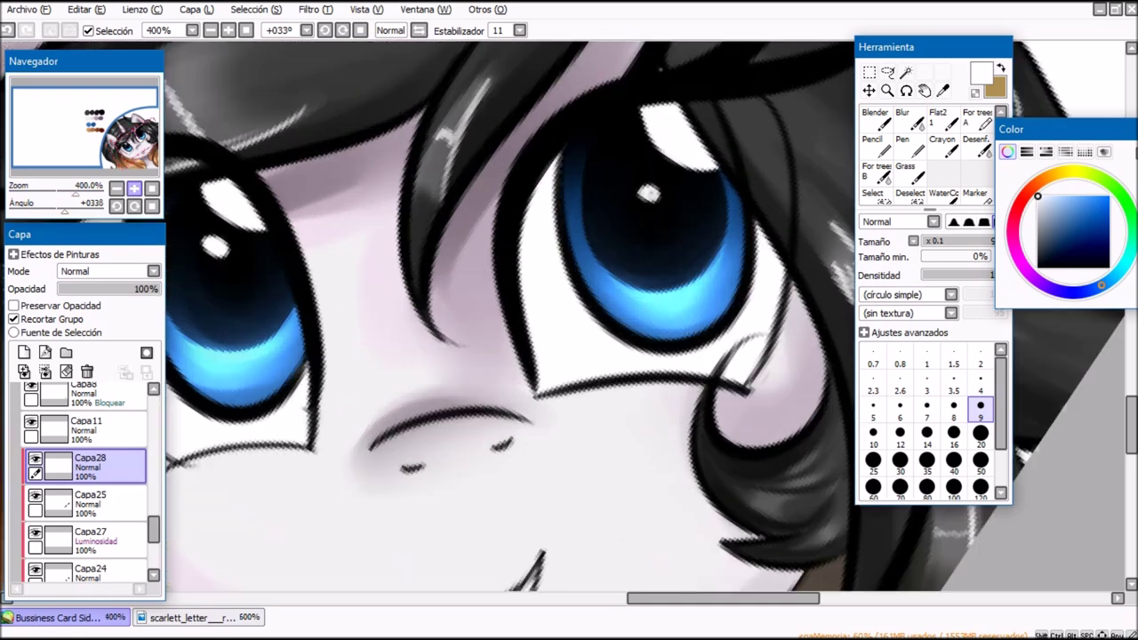
{"action": "key", "text": "ctrl+z"}
{"action": "left_click_drag", "start_coordinate": [641, 188], "coordinate": [660, 198]}
{"action": "key", "text": "ctrl+z"}
{"action": "left_click", "coordinate": [980, 391]}
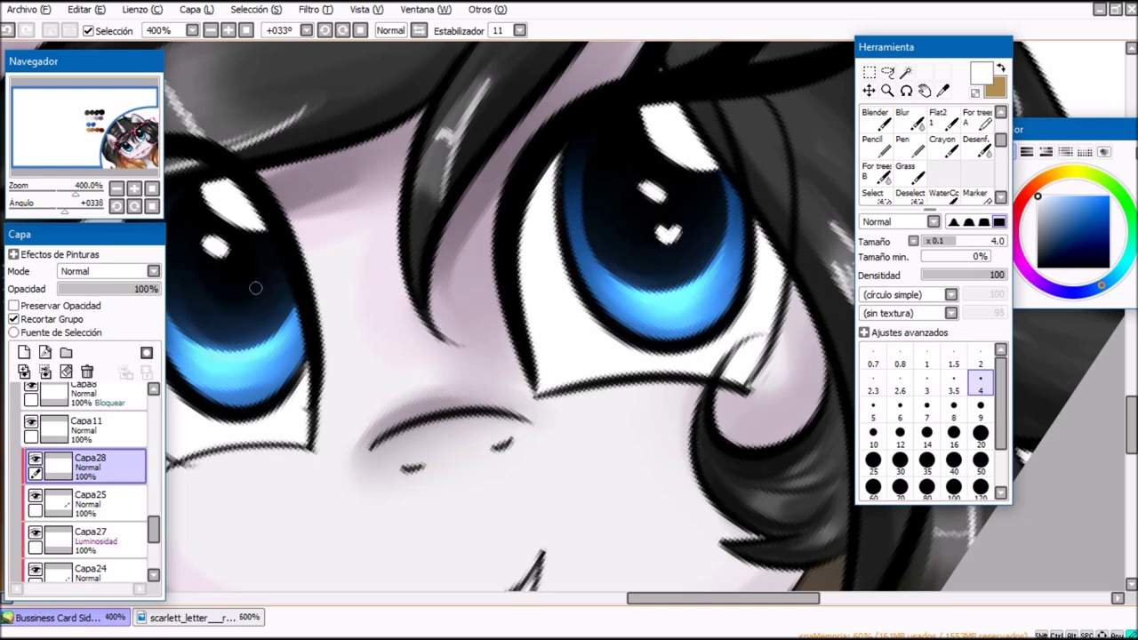
{"action": "mouse_move", "coordinate": [255, 288]}
{"action": "left_mouse_down"}
{"action": "mouse_move", "coordinate": [237, 278]}
{"action": "mouse_move", "coordinate": [249, 296]}
{"action": "left_mouse_up"}
{"action": "key", "text": "ctrl+z"}
{"action": "key", "text": "ctrl+z"}
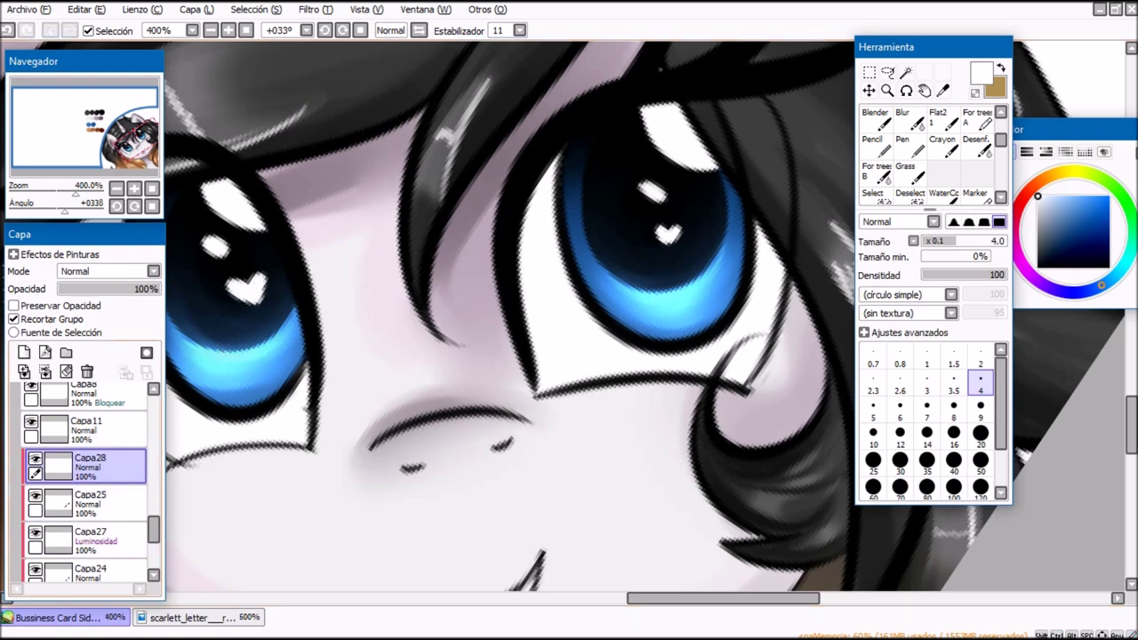
Step: Add a new clipped layer above Capa25 and try a white AirBrush stroke at size 9 along the right eye's upper highlight
{"action": "left_click", "coordinate": [88, 502]}
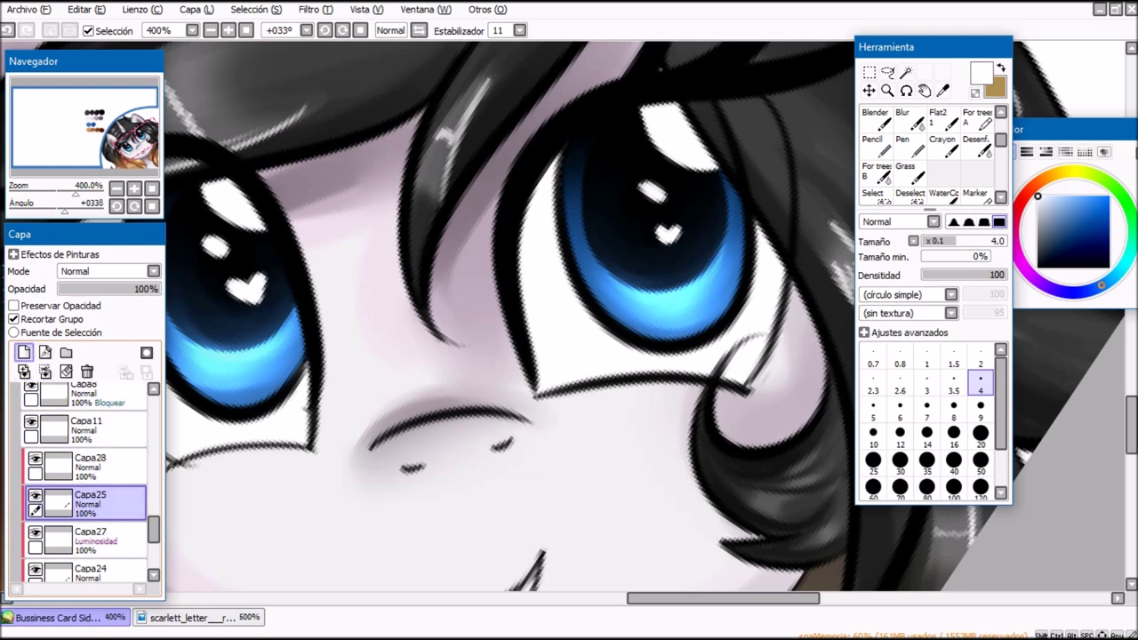
{"action": "left_click", "coordinate": [24, 352]}
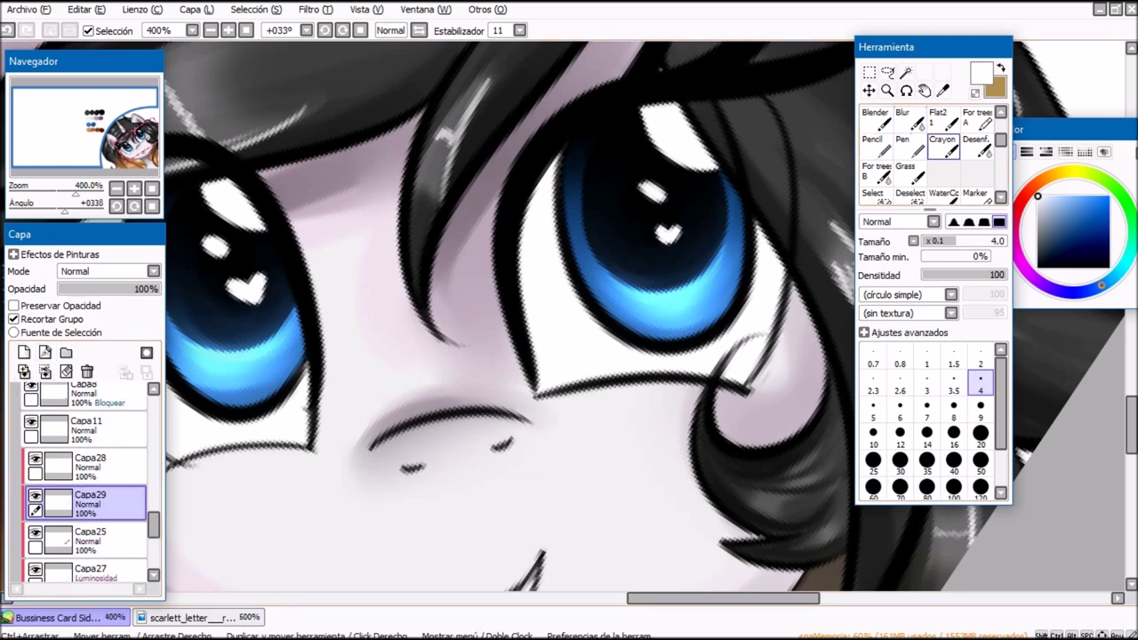
{"action": "scroll", "coordinate": [929, 151], "scroll_direction": "up", "scroll_amount": 3}
{"action": "left_click", "coordinate": [943, 144]}
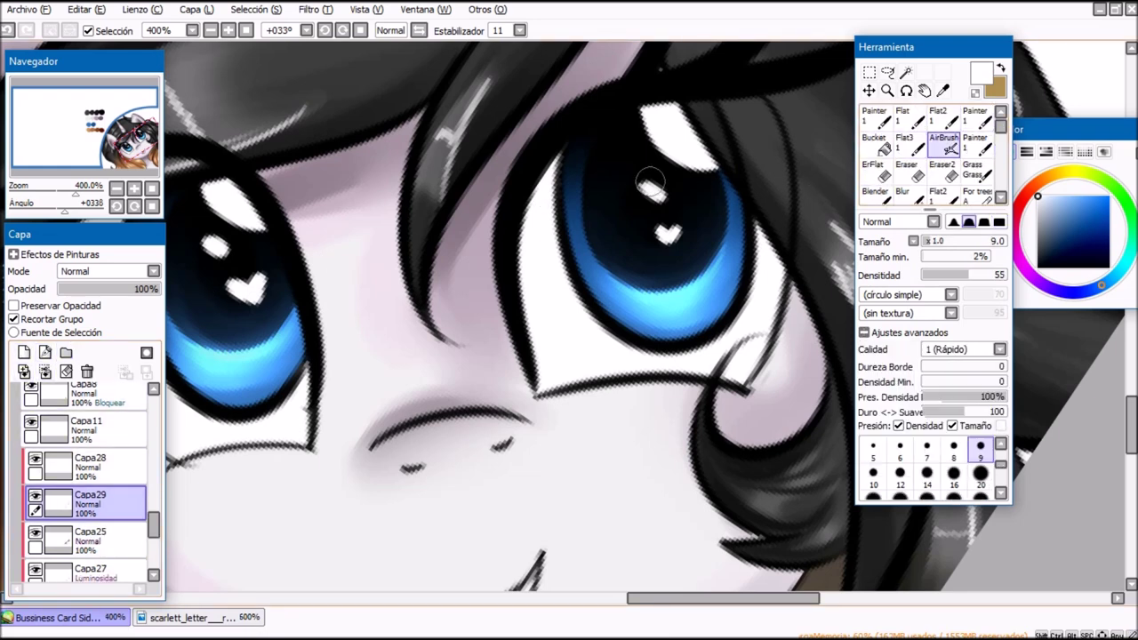
{"action": "mouse_move", "coordinate": [727, 163]}
{"action": "left_mouse_down"}
{"action": "mouse_move", "coordinate": [679, 165]}
{"action": "mouse_move", "coordinate": [655, 109]}
{"action": "left_mouse_up"}
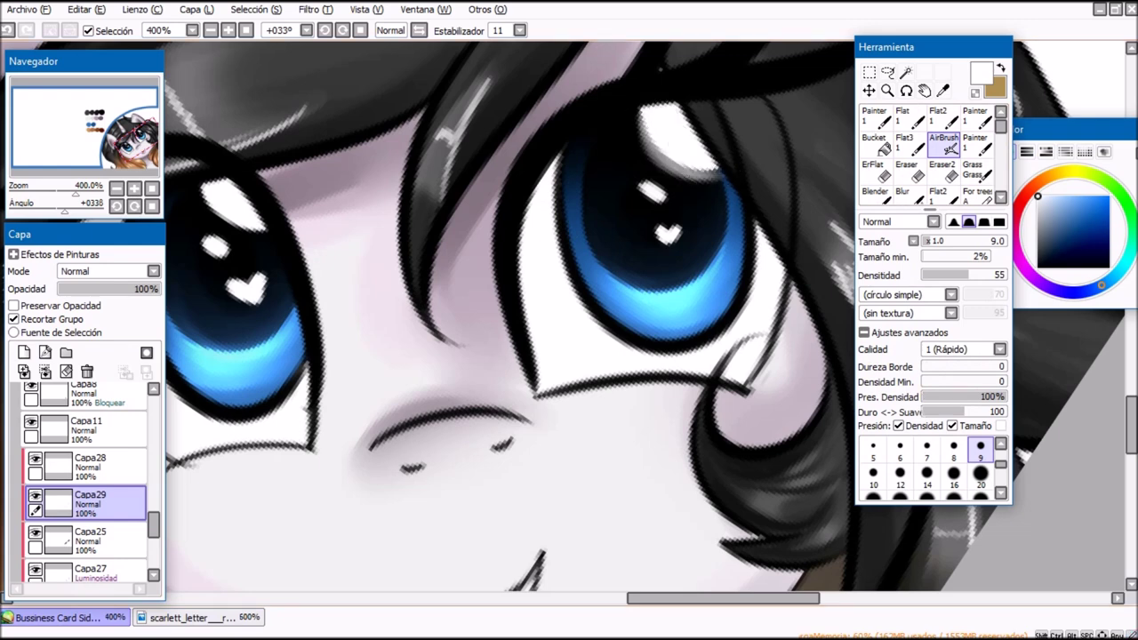
{"action": "key", "text": "ctrl+z"}
Step: Airbrush a soft white glow around the right eye's highlights at size 50 with the softest brush edge
{"action": "left_click_drag", "start_coordinate": [1001, 464], "coordinate": [1001, 492]}
{"action": "left_click", "coordinate": [980, 447]}
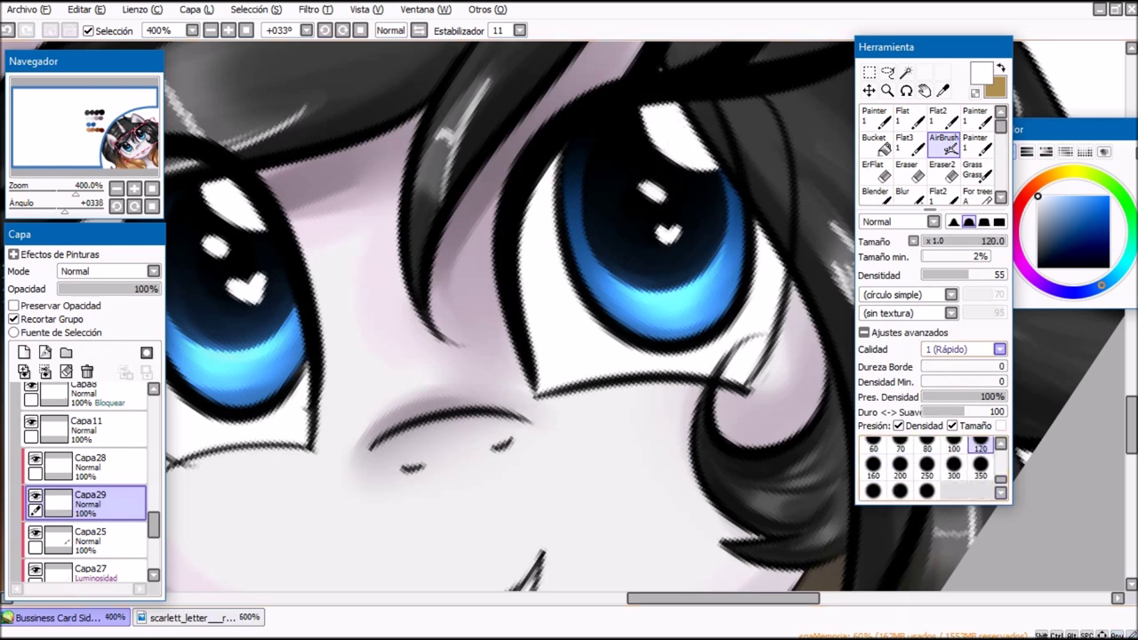
{"action": "left_click", "coordinate": [953, 221]}
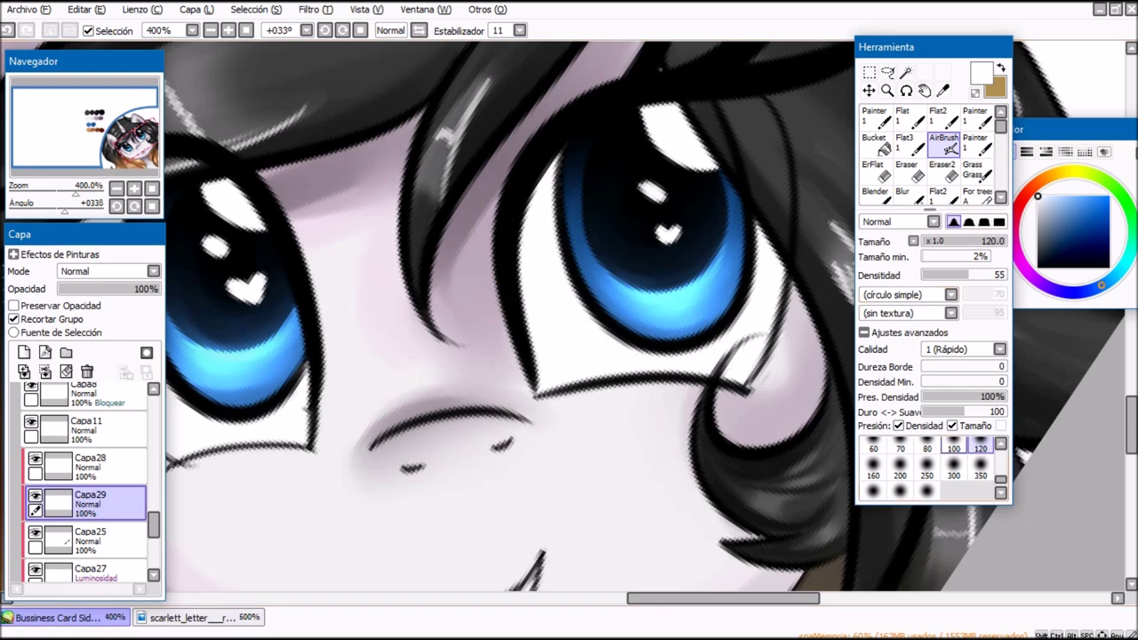
{"action": "scroll", "coordinate": [981, 463], "scroll_direction": "up", "scroll_amount": 1}
{"action": "left_click", "coordinate": [981, 447]}
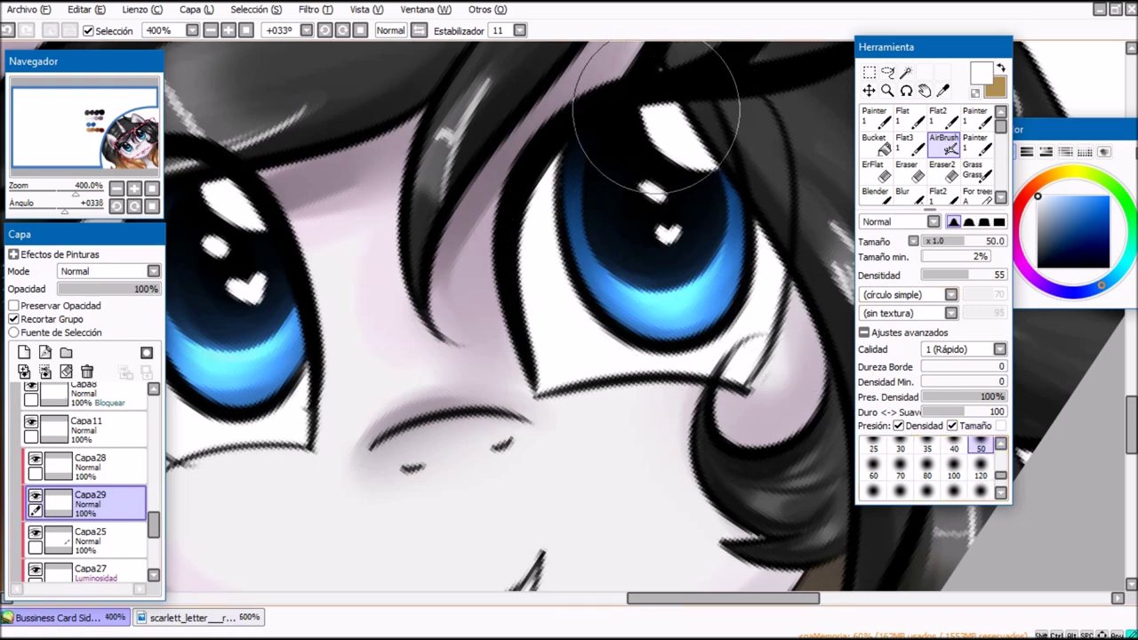
{"action": "left_click", "coordinate": [651, 139]}
{"action": "left_click", "coordinate": [650, 189]}
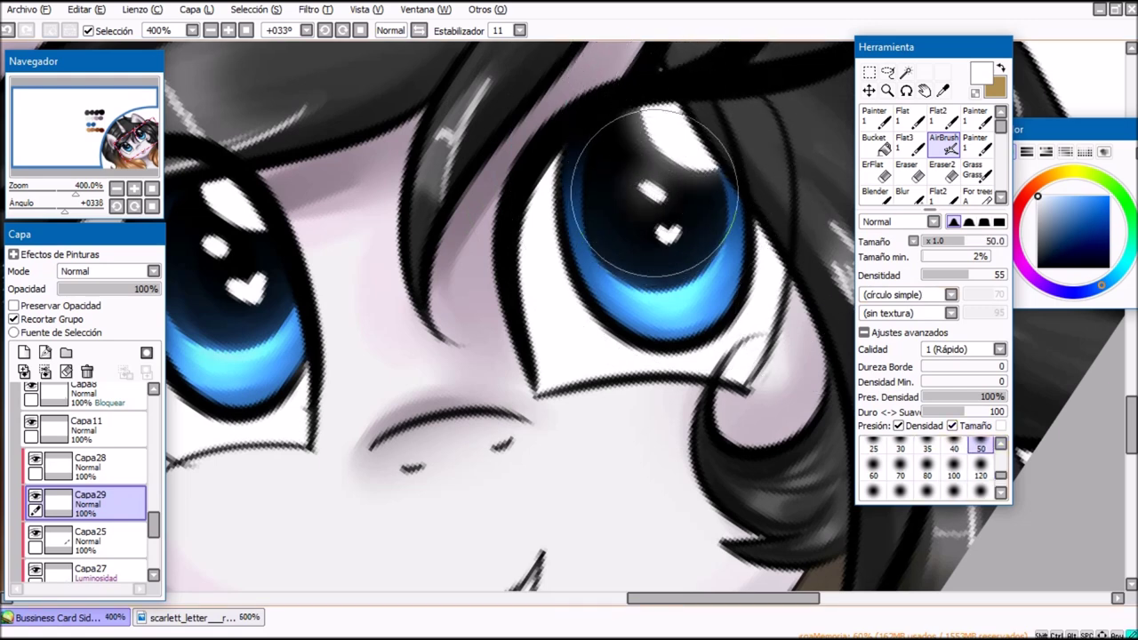
{"action": "left_click", "coordinate": [663, 230]}
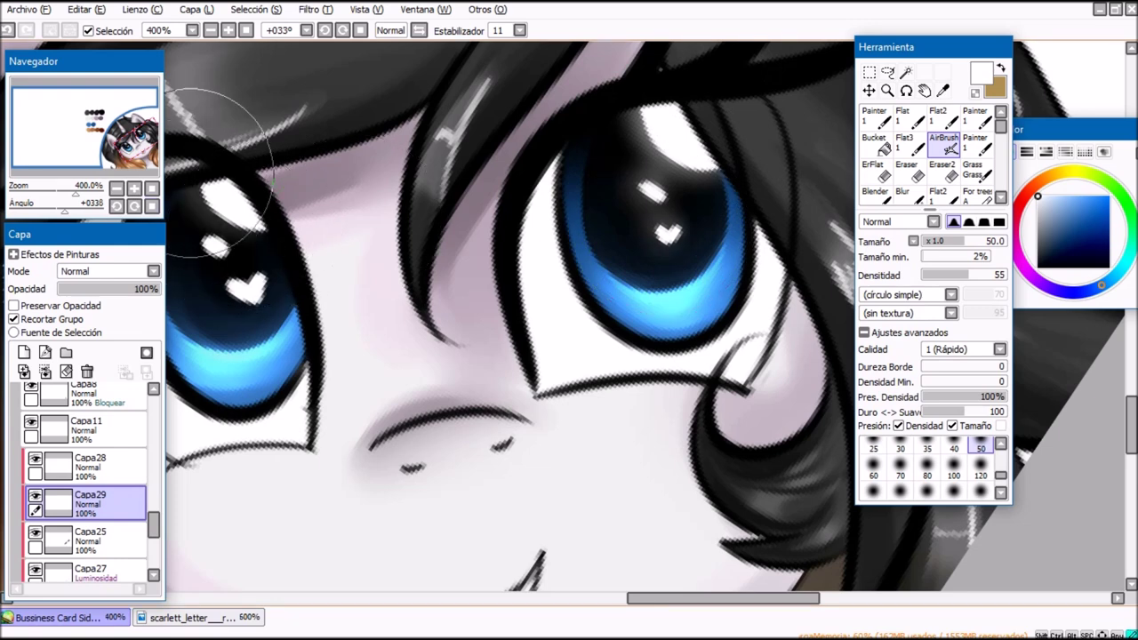
Step: Airbrush the same white glow around the left eye's small highlights and set the glow layer to Luminosidad
{"action": "left_click", "coordinate": [215, 245]}
{"action": "left_click", "coordinate": [222, 248]}
{"action": "left_click", "coordinate": [245, 291]}
{"action": "left_click", "coordinate": [255, 284]}
{"action": "left_click", "coordinate": [153, 271]}
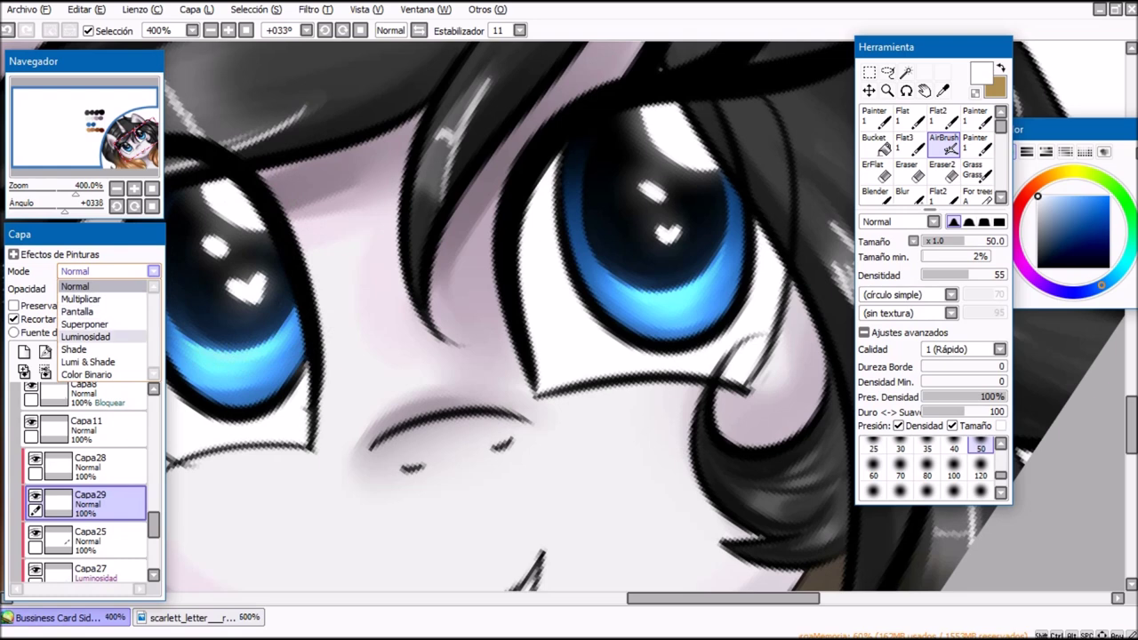
{"action": "left_click", "coordinate": [88, 336]}
{"action": "left_click", "coordinate": [152, 189]}
{"action": "left_click_drag", "start_coordinate": [98, 130], "coordinate": [136, 136]}
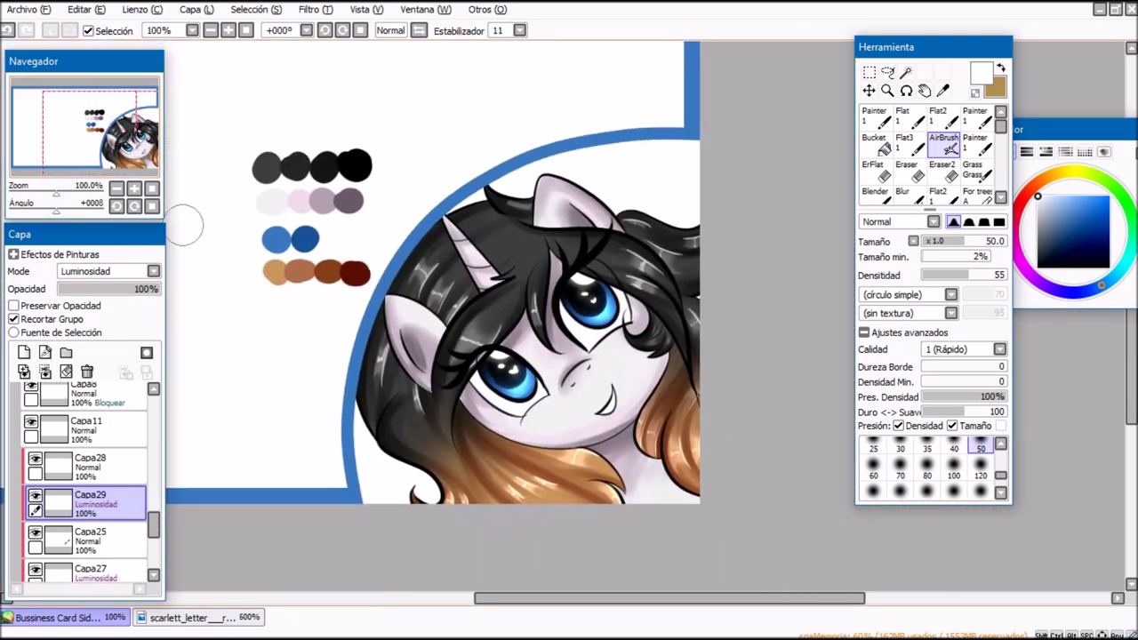
Step: Add a new layer above Capa11, the eye-white layer, and clip it to that layer
{"action": "mouse_move", "coordinate": [154, 525]}
{"action": "left_mouse_down"}
{"action": "mouse_move", "coordinate": [154, 556]}
{"action": "mouse_move", "coordinate": [153, 523]}
{"action": "left_mouse_up"}
{"action": "left_click", "coordinate": [31, 520]}
{"action": "left_click", "coordinate": [31, 520]}
{"action": "left_click", "coordinate": [97, 444]}
{"action": "left_click", "coordinate": [24, 353]}
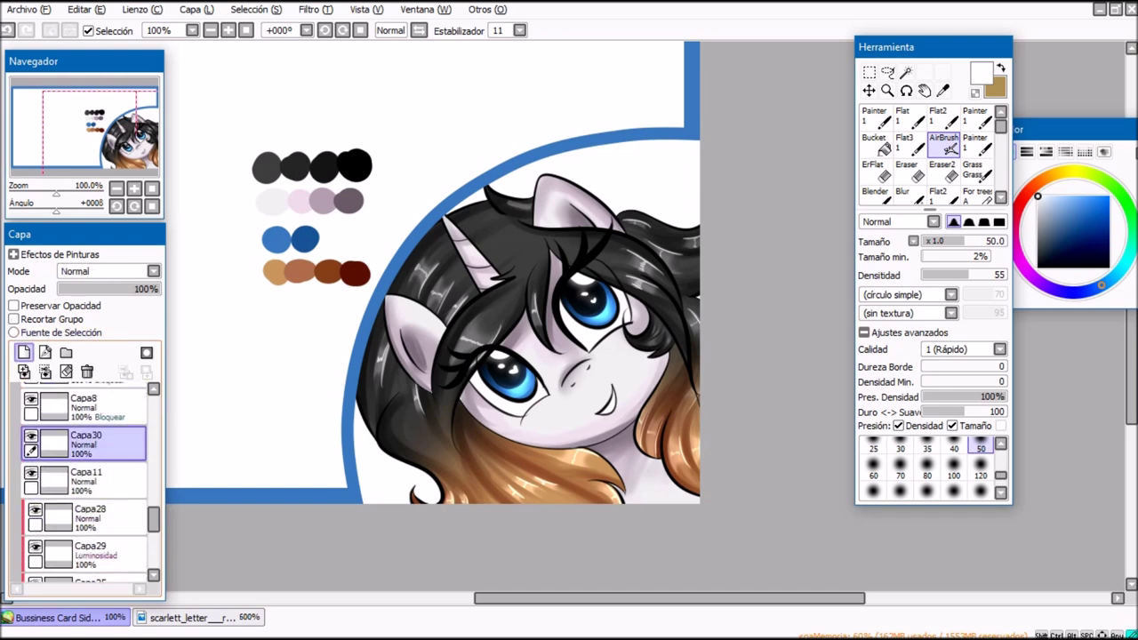
{"action": "left_click", "coordinate": [14, 318]}
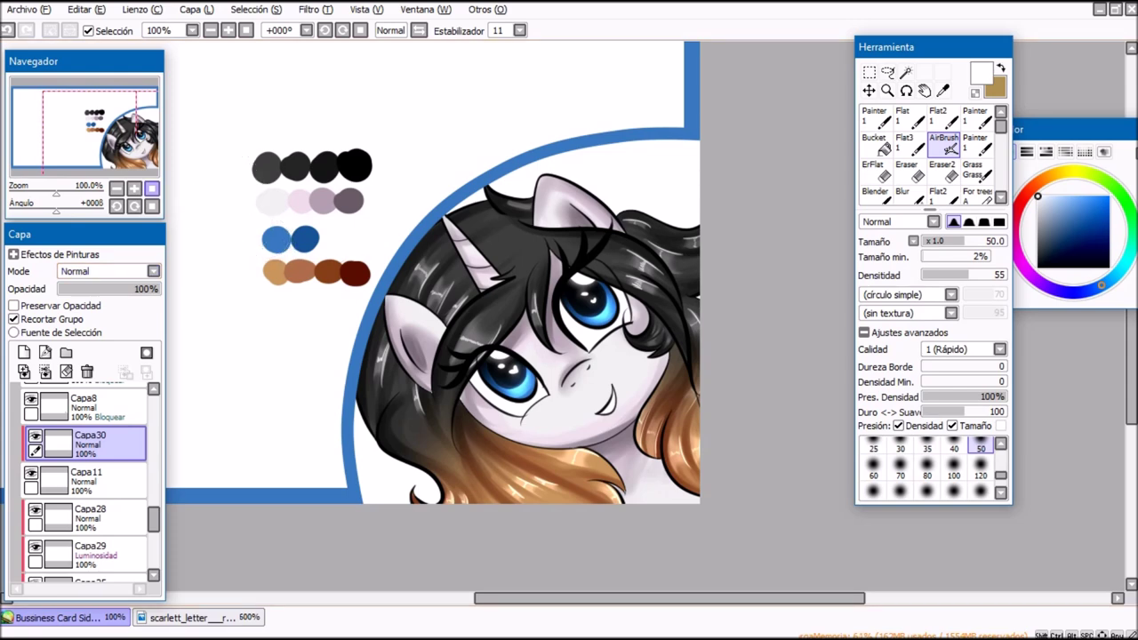
Step: Airbrush blue sampled from the iris onto the whites beside both irises at size 50
{"action": "left_click", "coordinate": [135, 189]}
{"action": "left_click", "coordinate": [134, 188]}
{"action": "left_click_drag", "start_coordinate": [135, 137], "coordinate": [128, 144]}
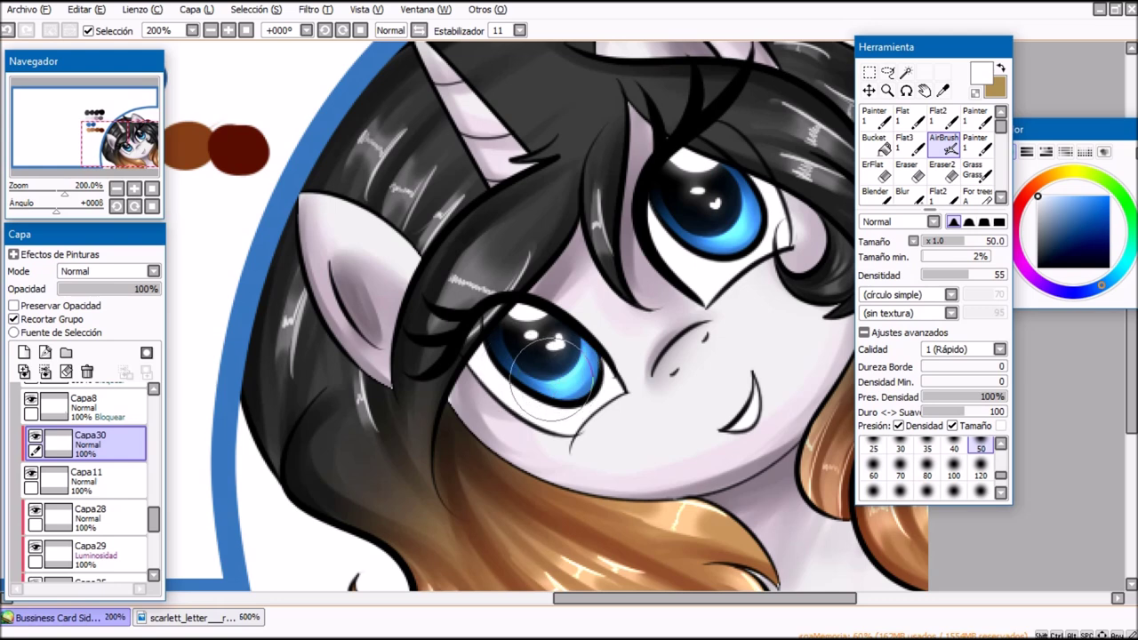
{"action": "right_click", "coordinate": [501, 349]}
{"action": "right_click", "coordinate": [521, 370]}
{"action": "mouse_move", "coordinate": [487, 366]}
{"action": "left_mouse_down"}
{"action": "mouse_move", "coordinate": [463, 382]}
{"action": "mouse_move", "coordinate": [502, 356]}
{"action": "left_mouse_up"}
{"action": "mouse_move", "coordinate": [654, 207]}
{"action": "left_mouse_down"}
{"action": "mouse_move", "coordinate": [665, 239]}
{"action": "mouse_move", "coordinate": [656, 217]}
{"action": "left_mouse_up"}
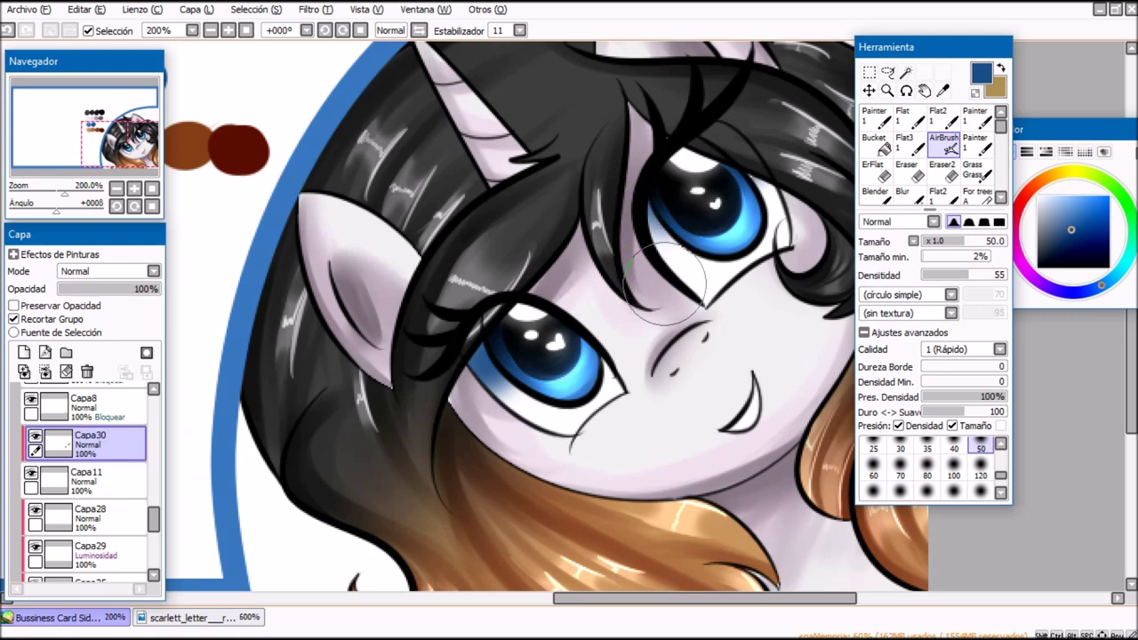
Step: Paint blue and sampled light blue shading over the whites beside both irises with Lineart at size 50
{"action": "key", "text": "n"}
{"action": "mouse_move", "coordinate": [492, 352]}
{"action": "left_mouse_down"}
{"action": "mouse_move", "coordinate": [500, 291]}
{"action": "mouse_move", "coordinate": [509, 309]}
{"action": "mouse_move", "coordinate": [480, 337]}
{"action": "left_mouse_up"}
{"action": "left_click_drag", "start_coordinate": [656, 215], "coordinate": [662, 235]}
{"action": "right_click", "coordinate": [579, 381]}
{"action": "mouse_move", "coordinate": [494, 382]}
{"action": "left_mouse_down"}
{"action": "mouse_move", "coordinate": [471, 399]}
{"action": "mouse_move", "coordinate": [494, 376]}
{"action": "mouse_move", "coordinate": [483, 371]}
{"action": "left_mouse_up"}
{"action": "left_click_drag", "start_coordinate": [673, 233], "coordinate": [659, 247]}
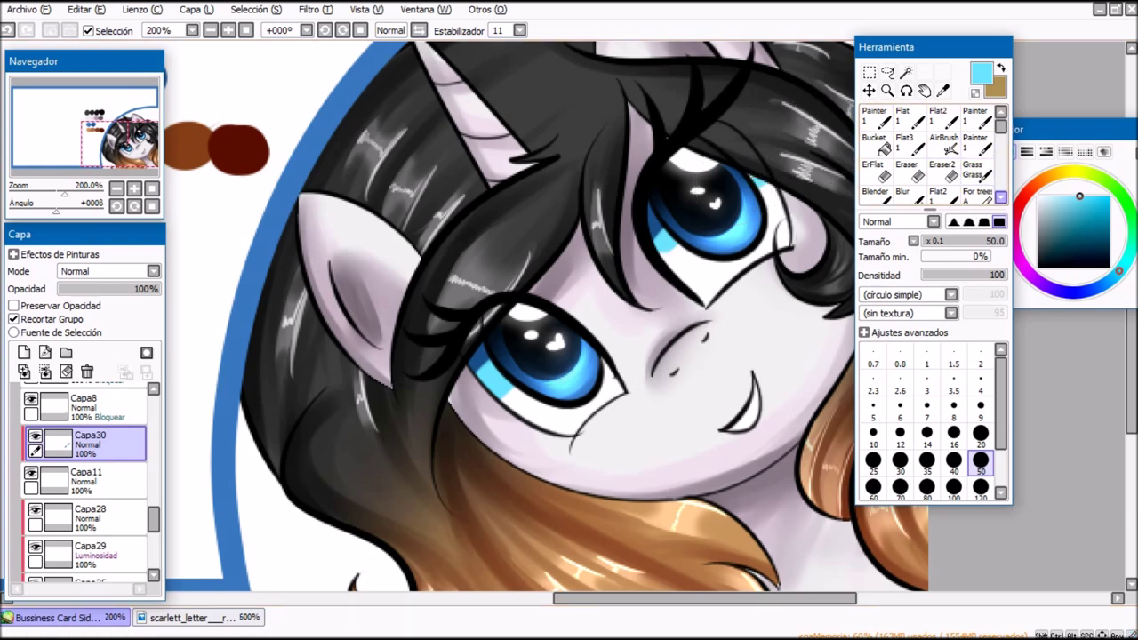
Step: Blend the blue shading into the whites of both eyes with the Desenf. tool at size 20
{"action": "scroll", "coordinate": [1000, 196], "scroll_direction": "down", "scroll_amount": 2}
{"action": "left_click", "coordinate": [976, 170]}
{"action": "left_click_drag", "start_coordinate": [504, 388], "coordinate": [555, 418]}
{"action": "left_click_drag", "start_coordinate": [753, 172], "coordinate": [774, 197]}
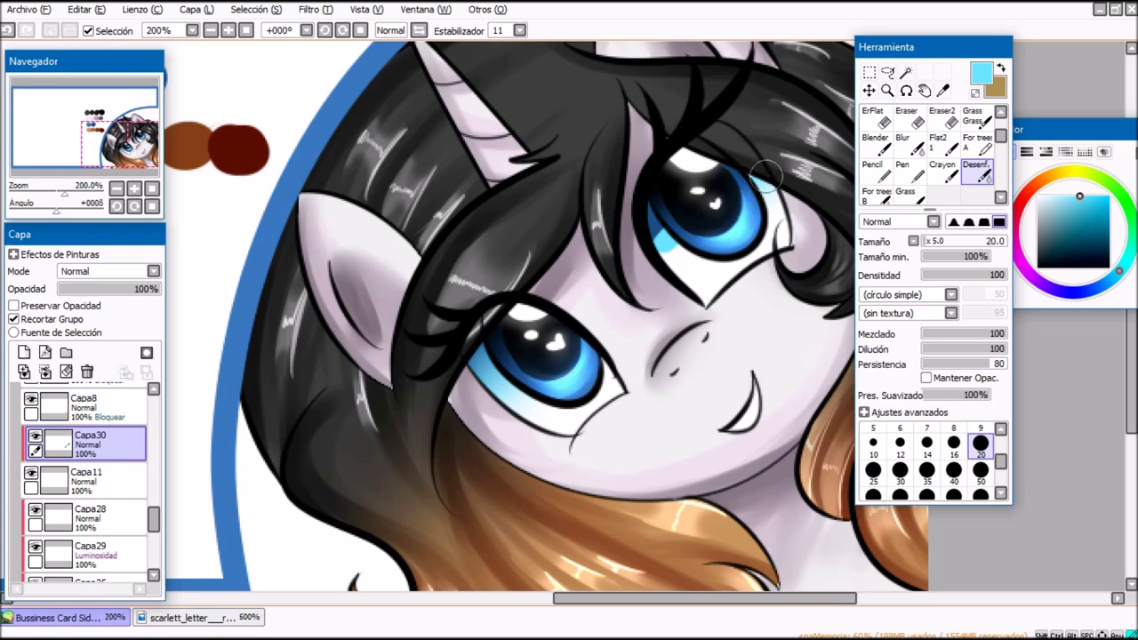
{"action": "left_click_drag", "start_coordinate": [661, 244], "coordinate": [682, 251]}
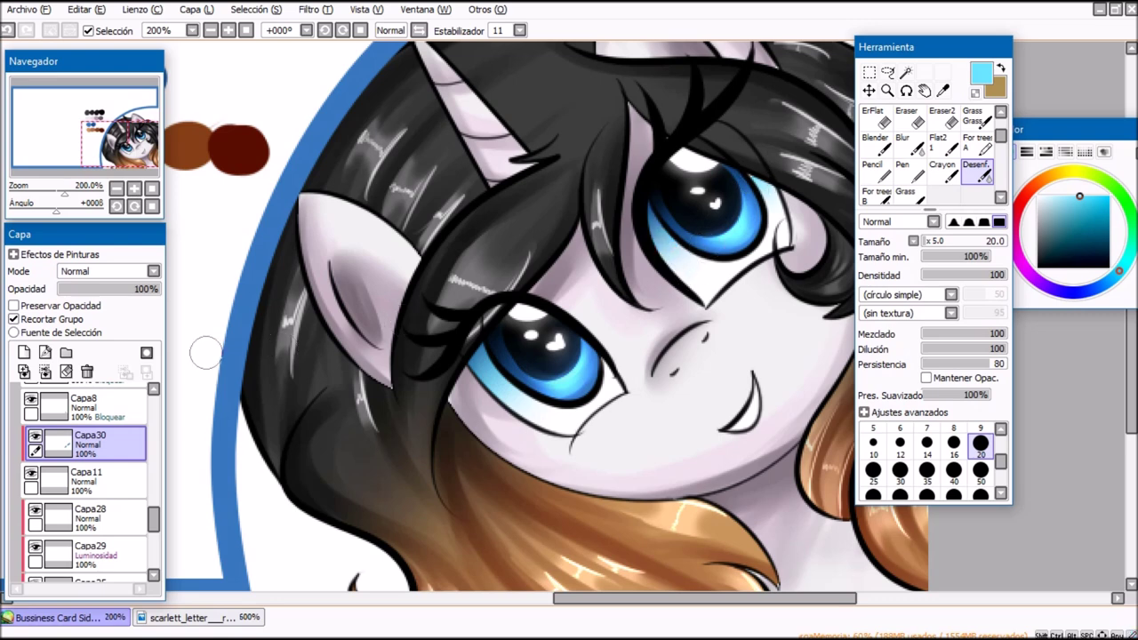
Step: Set the eye-white shading layer Capa30 to 65% opacity and add a new clipped layer above it
{"action": "left_click", "coordinate": [115, 288]}
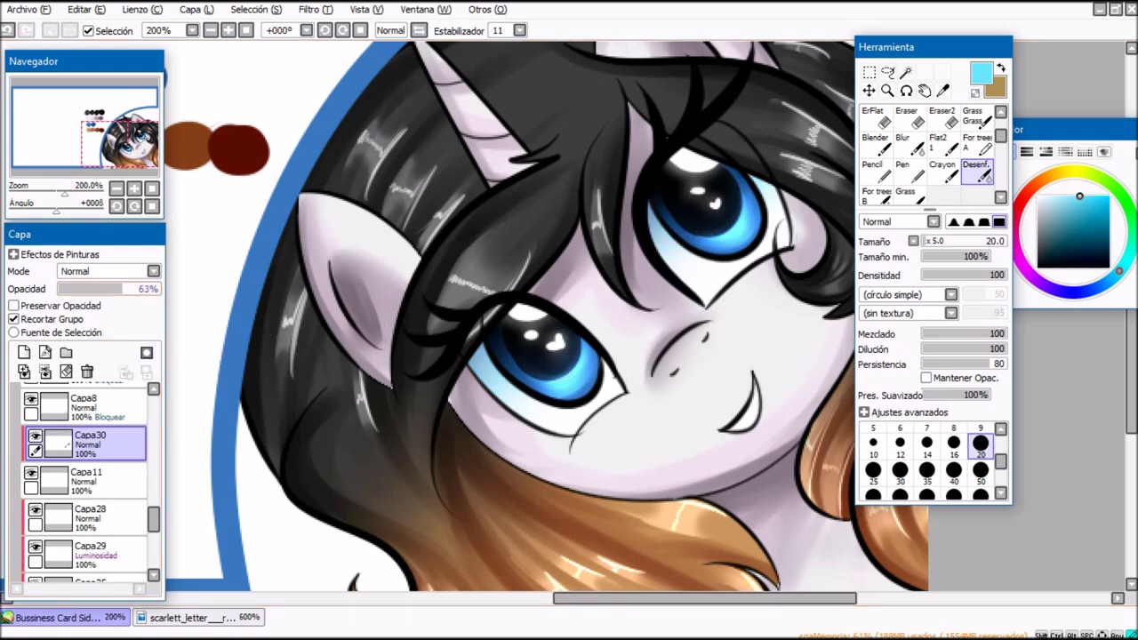
{"action": "left_click", "coordinate": [134, 189]}
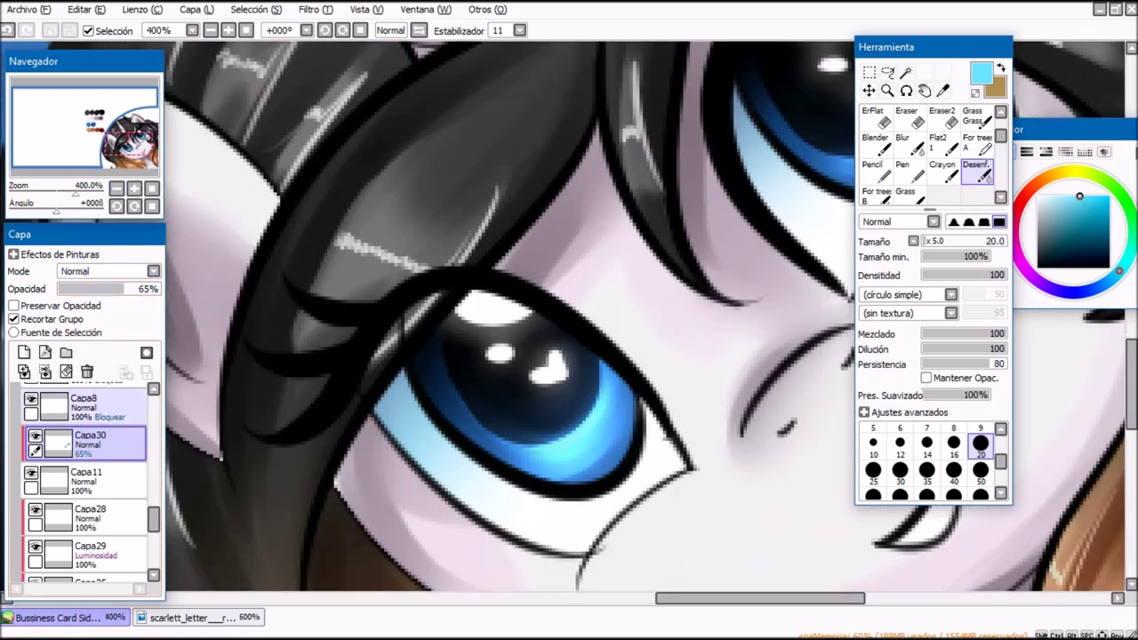
{"action": "left_click", "coordinate": [24, 352]}
{"action": "left_click", "coordinate": [31, 319]}
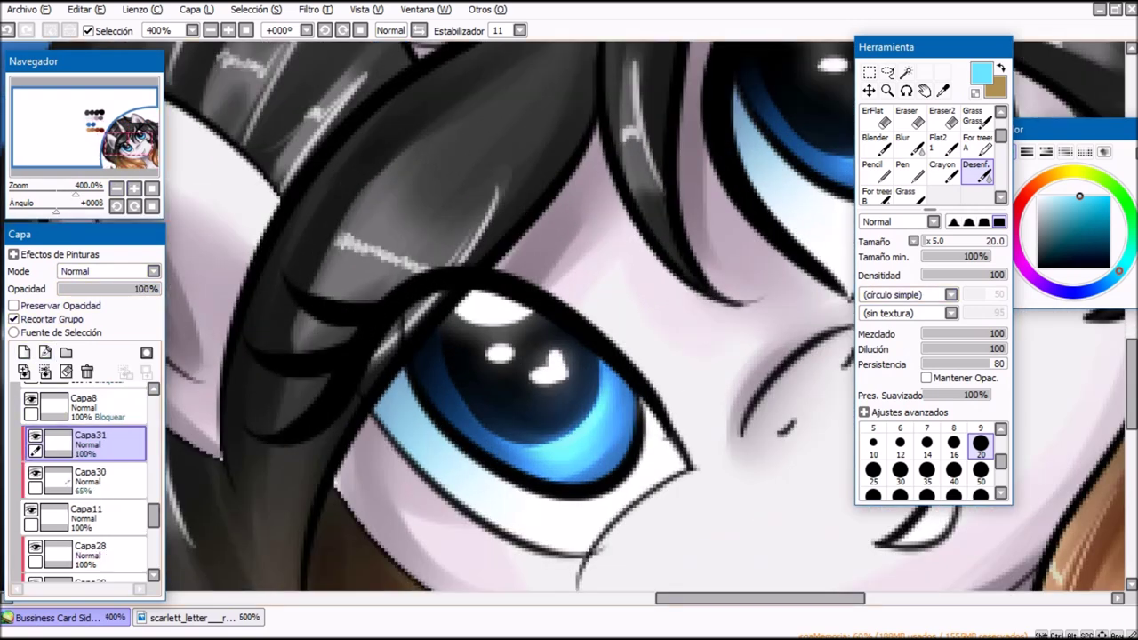
Step: Paint fine white highlight strokes over the blue-shaded eye whites with a size 4 brush
{"action": "left_click", "coordinate": [1038, 196]}
{"action": "key", "text": "n"}
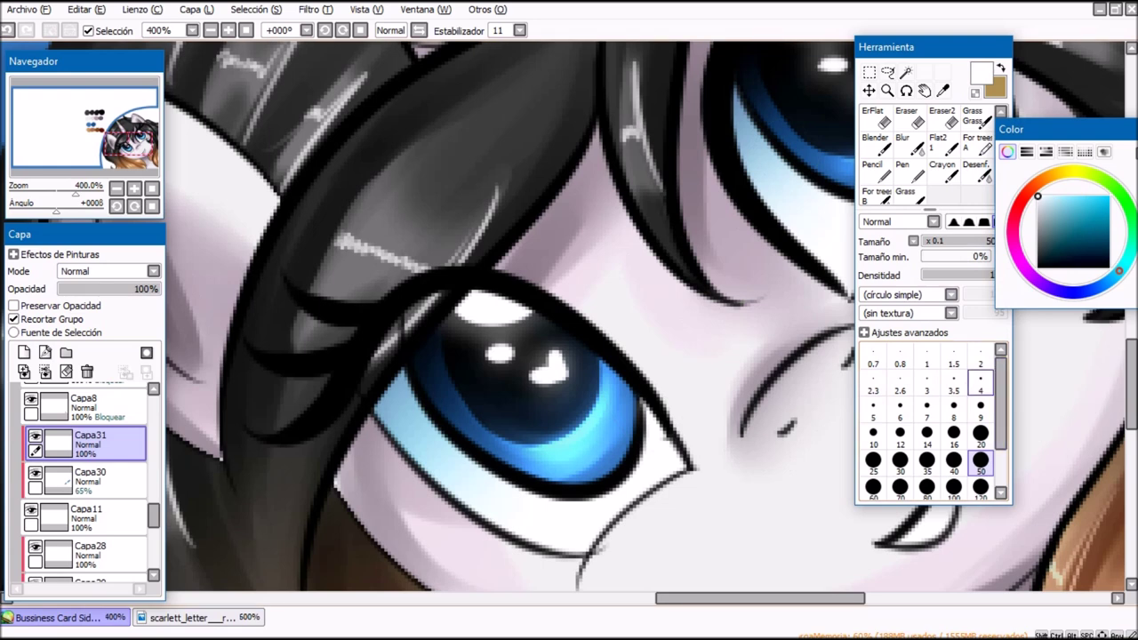
{"action": "left_click", "coordinate": [980, 383]}
{"action": "left_click_drag", "start_coordinate": [399, 433], "coordinate": [420, 374]}
{"action": "left_click_drag", "start_coordinate": [675, 222], "coordinate": [334, 425]}
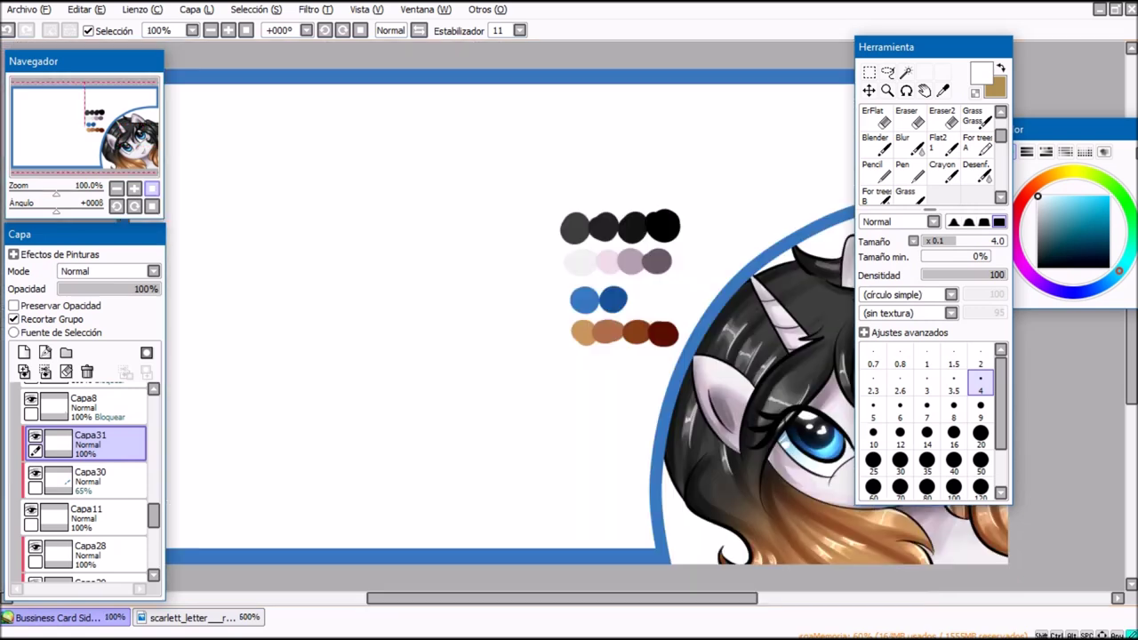
{"action": "left_click", "coordinate": [152, 188]}
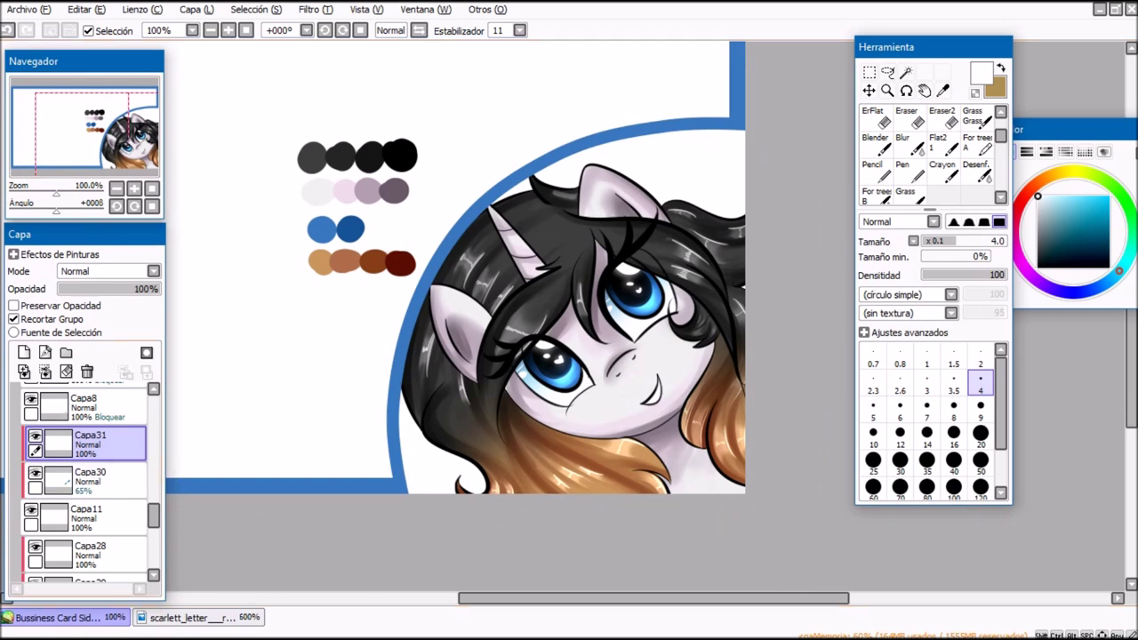
Step: Hide the Paleta de colores layer and collapse the Scarlett layer folder
{"action": "left_click_drag", "start_coordinate": [154, 515], "coordinate": [154, 405]}
{"action": "left_click", "coordinate": [105, 438]}
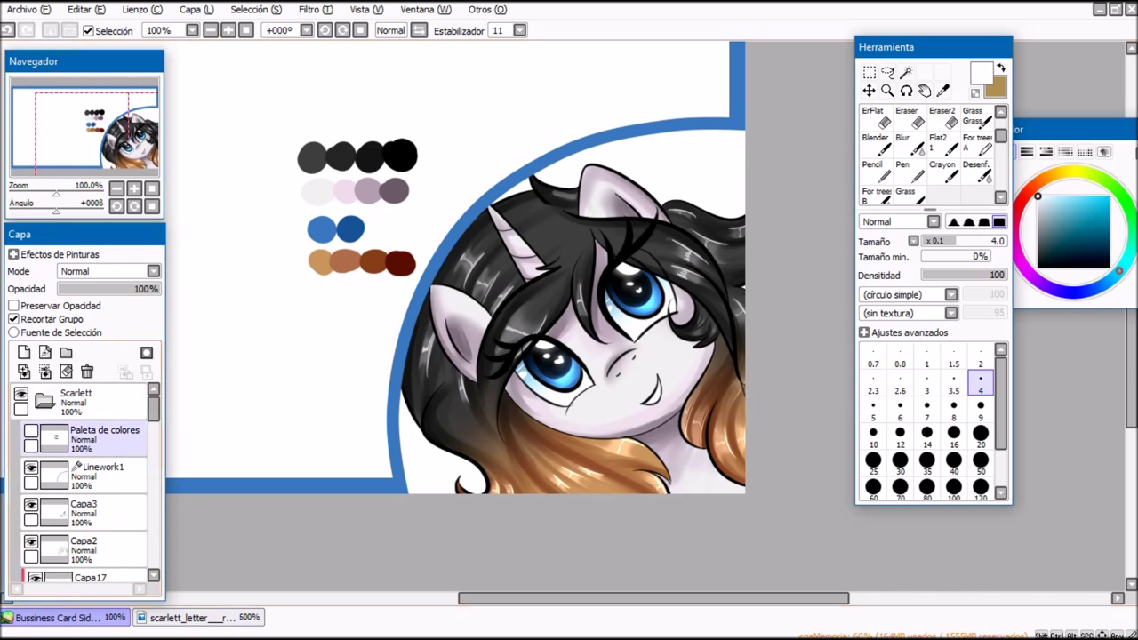
{"action": "left_click", "coordinate": [75, 401]}
{"action": "left_click", "coordinate": [44, 401]}
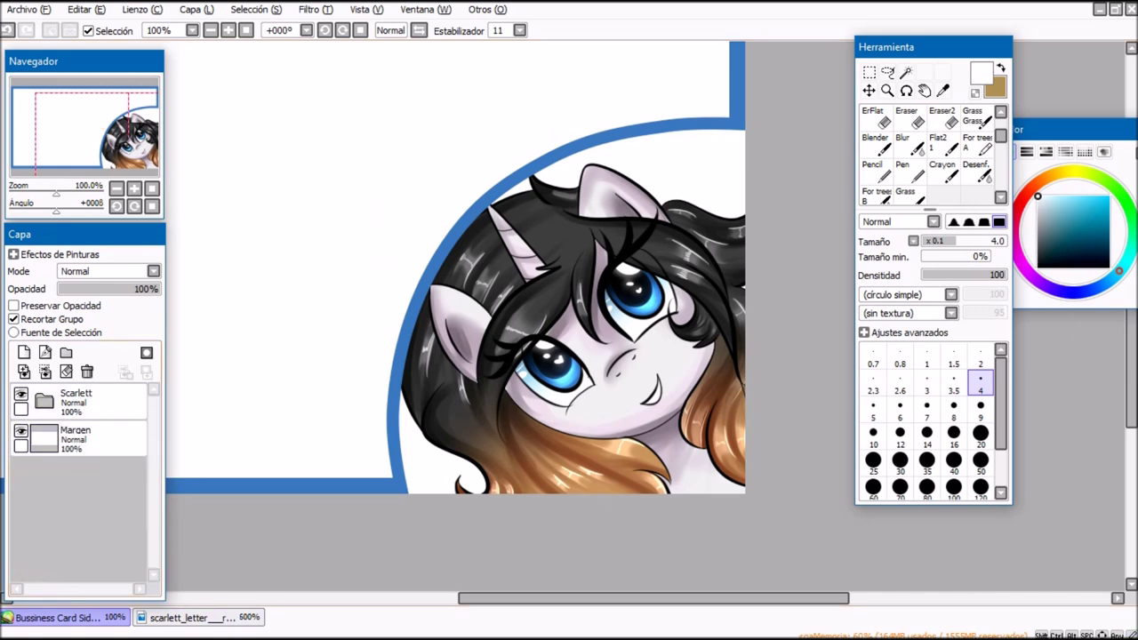
{"action": "left_click", "coordinate": [116, 188]}
{"action": "left_click_drag", "start_coordinate": [123, 135], "coordinate": [144, 143]}
{"action": "left_click", "coordinate": [134, 188]}
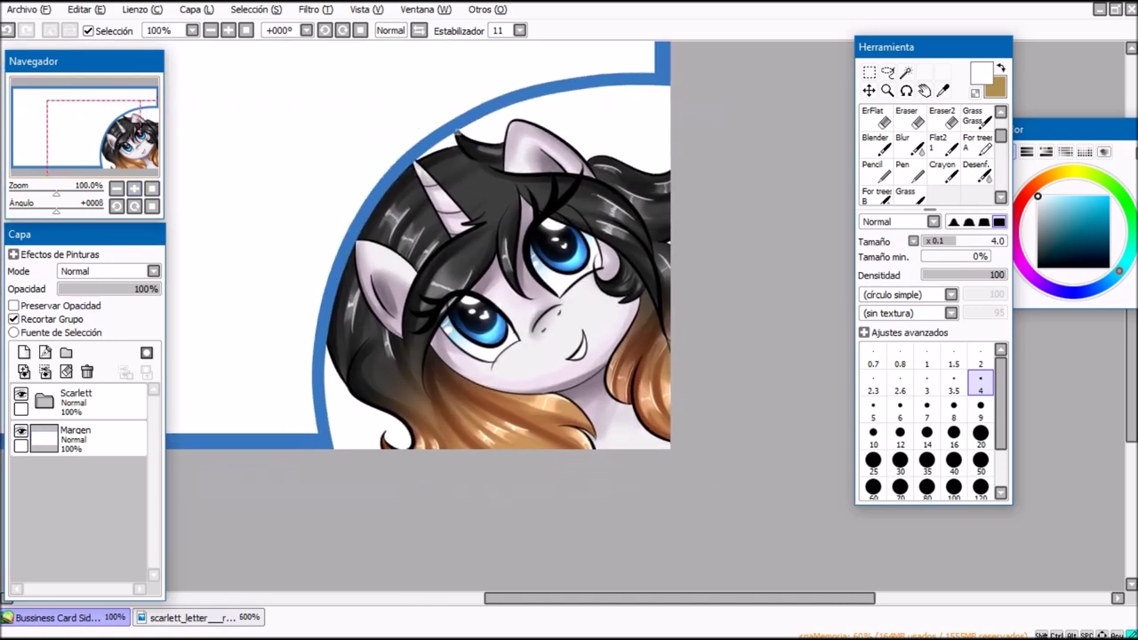